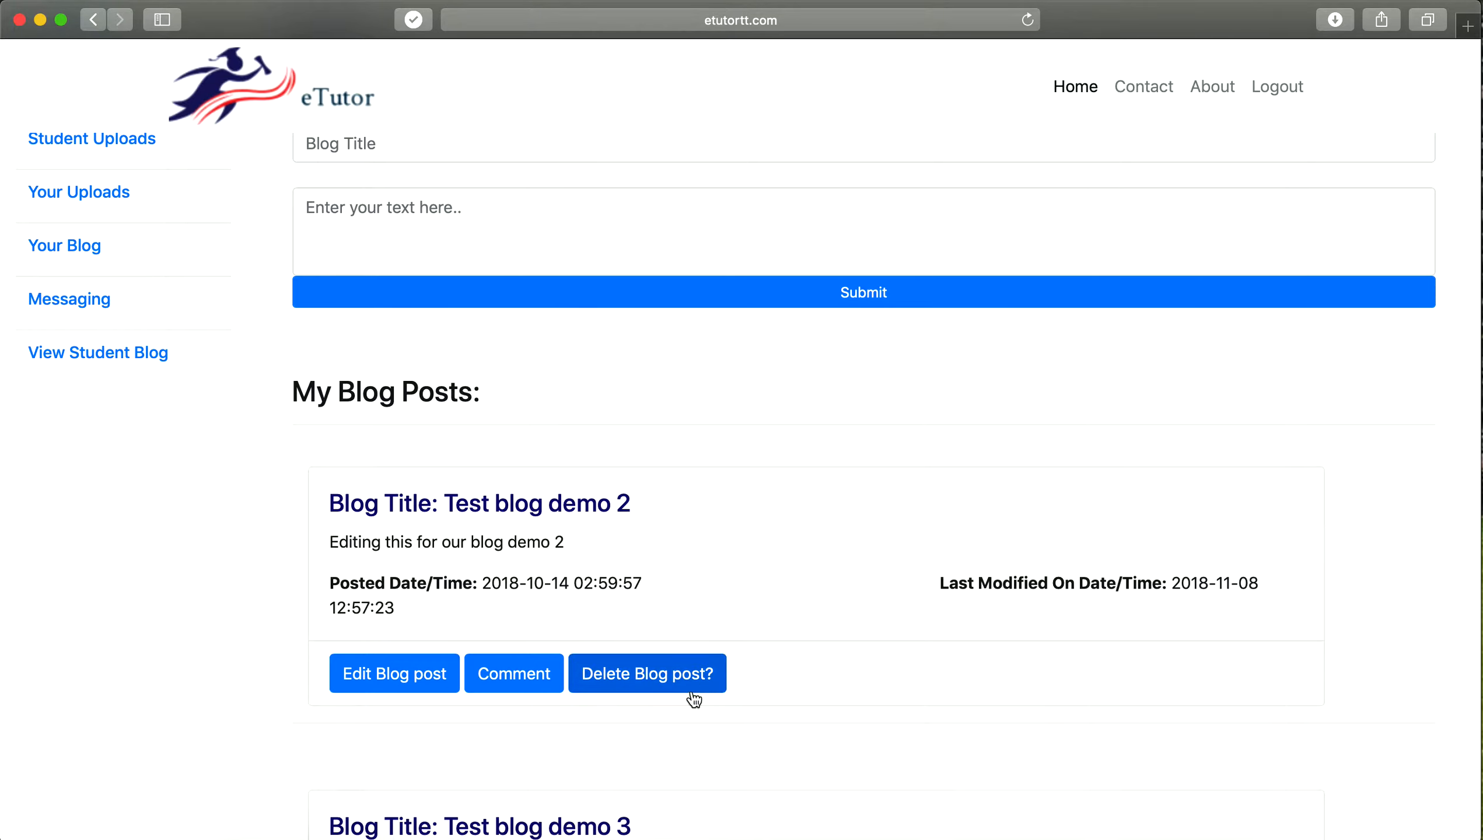
- Open the last "Lorem ipsum" blog post for editing and replace its title with "Demo blog edit"
{"action": "scroll", "coordinate": [322, 477], "scroll_direction": "down", "scroll_amount": 5}
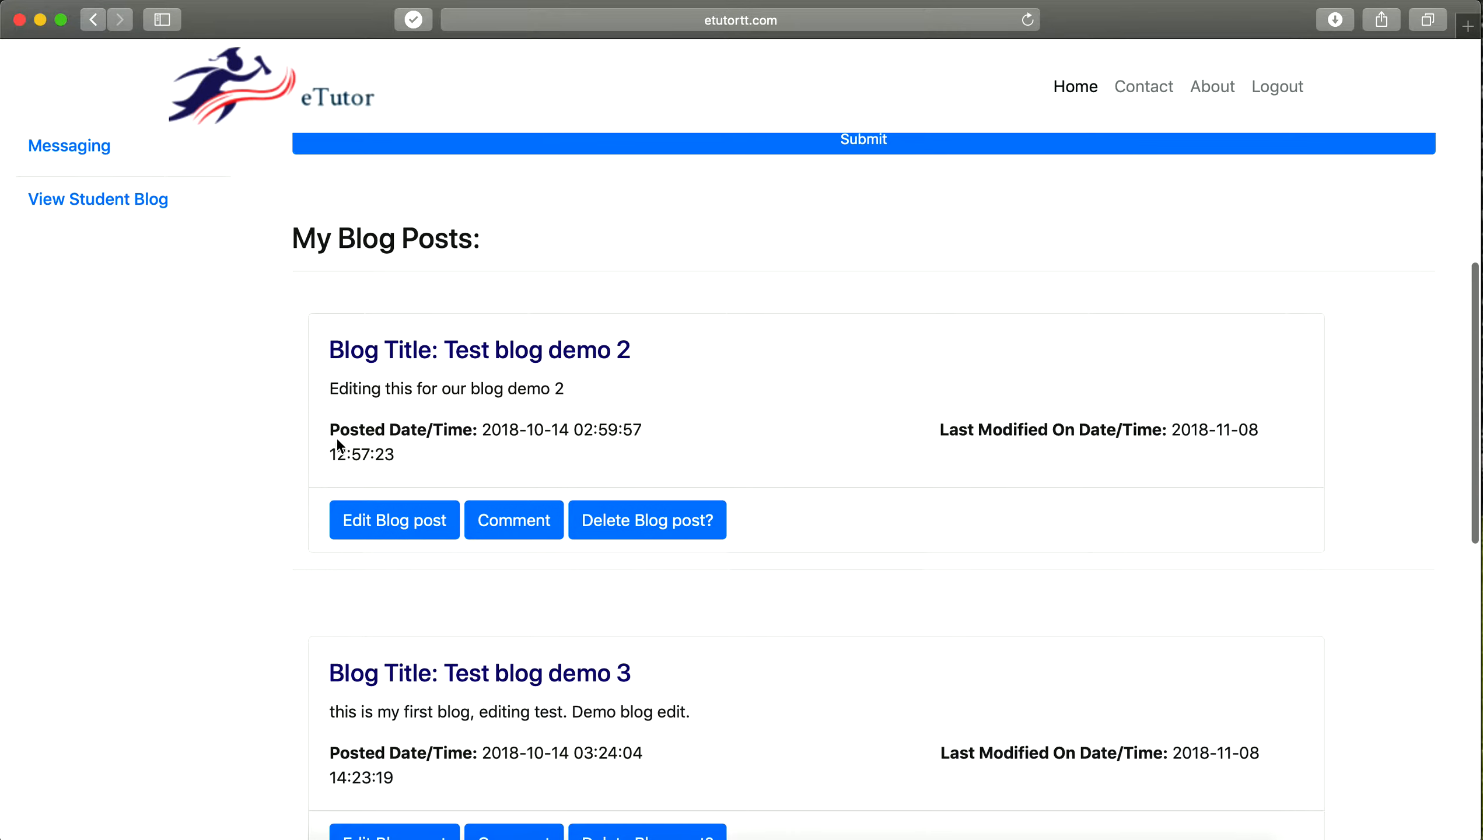
{"action": "scroll", "coordinate": [347, 665], "scroll_direction": "down", "scroll_amount": 5}
{"action": "scroll", "coordinate": [347, 665], "scroll_direction": "up", "scroll_amount": 3}
{"action": "scroll", "coordinate": [348, 668], "scroll_direction": "down", "scroll_amount": 20}
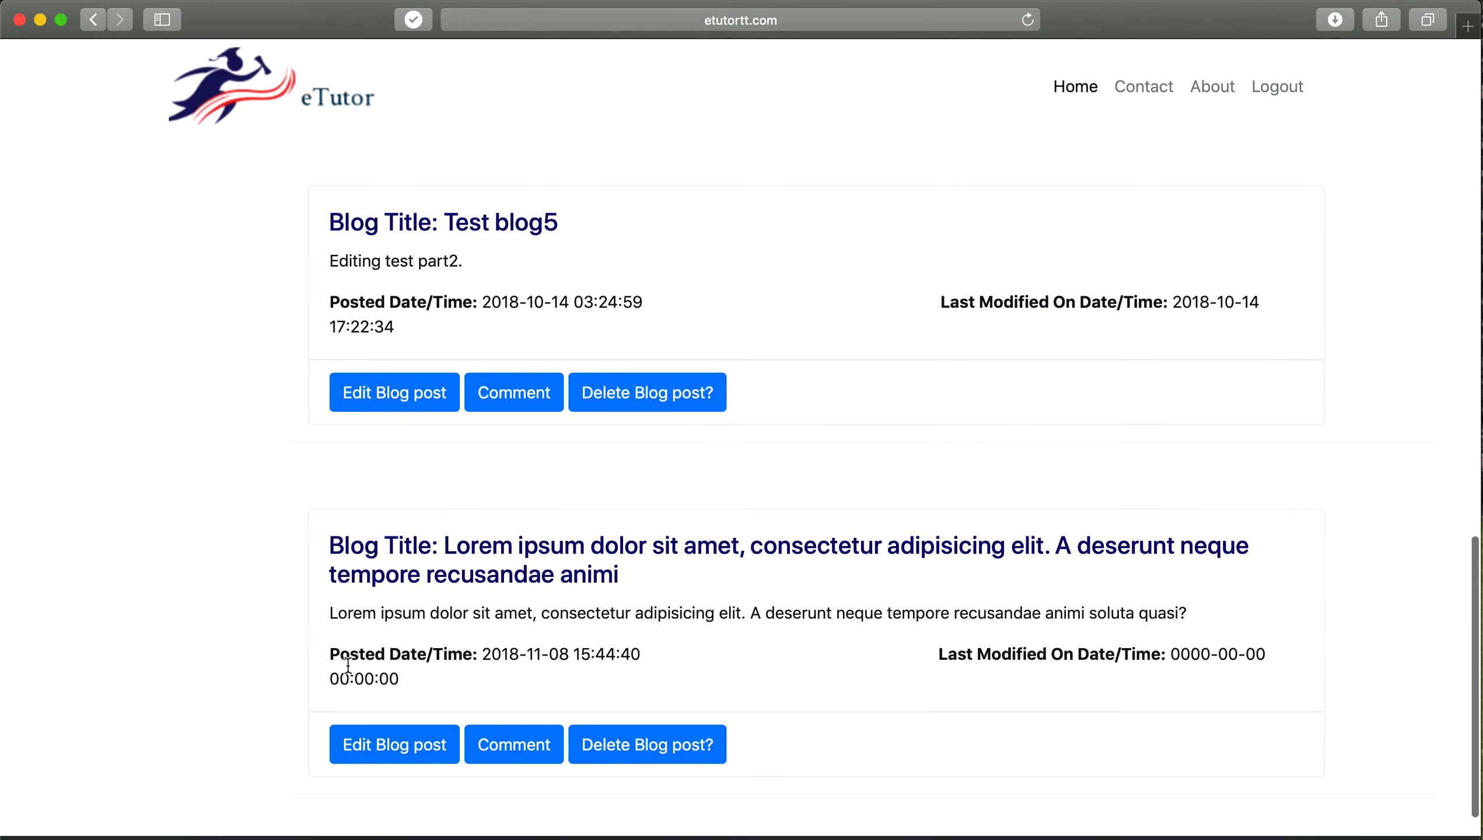
{"action": "left_click", "coordinate": [419, 678]}
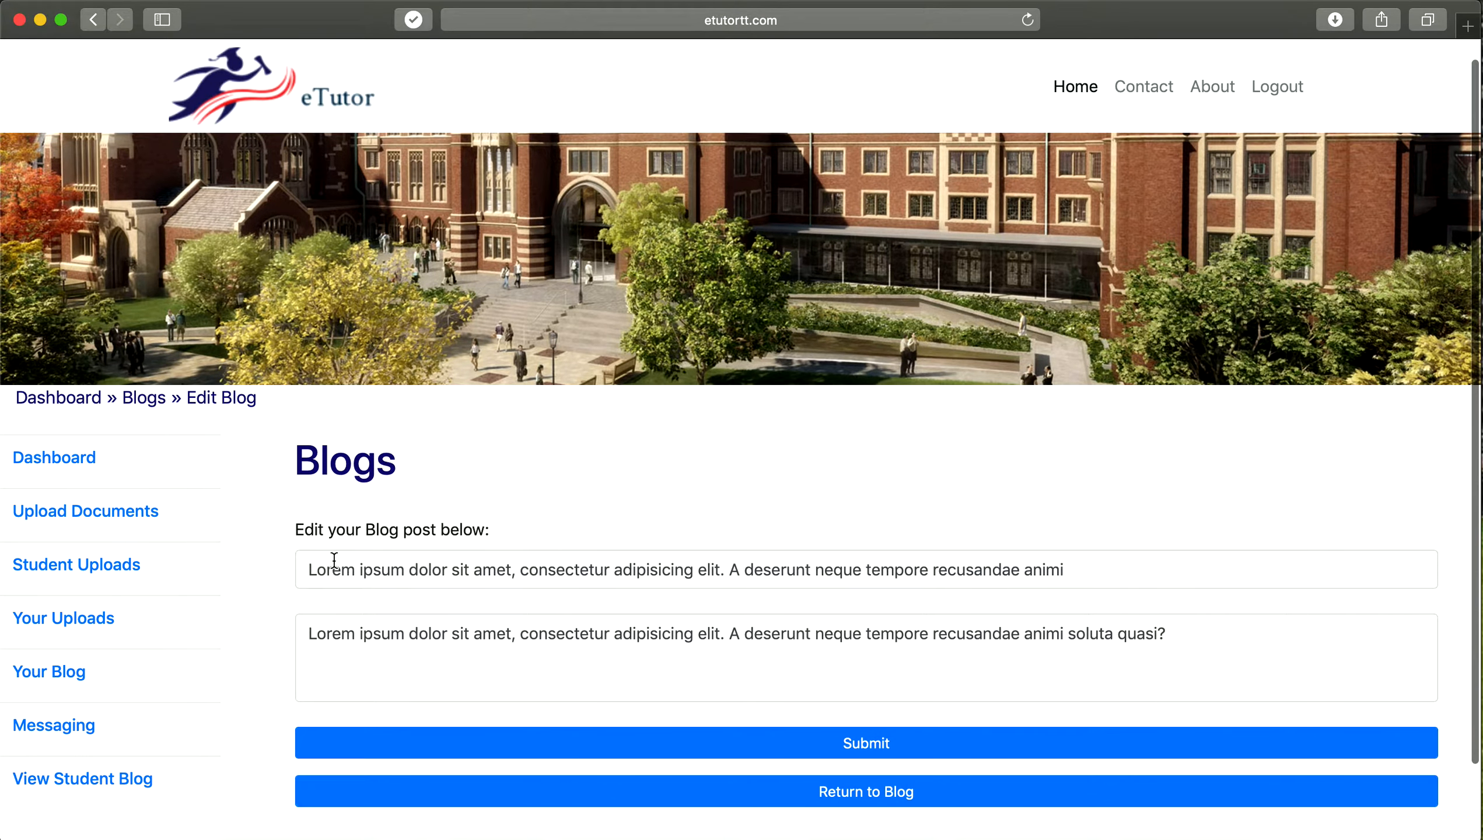
{"action": "triple_click", "coordinate": [335, 560]}
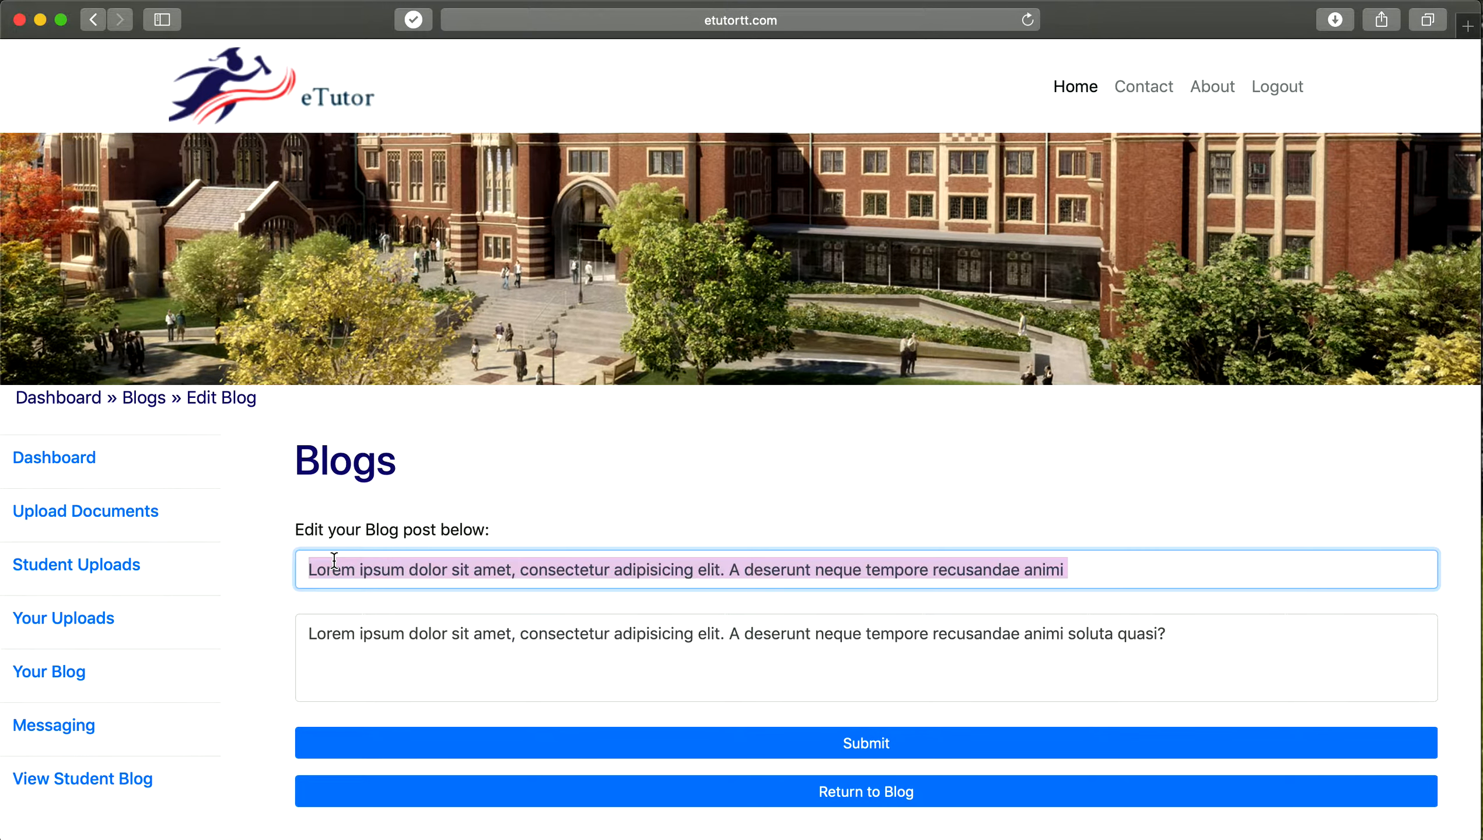
{"action": "type", "text": "DEmo"}
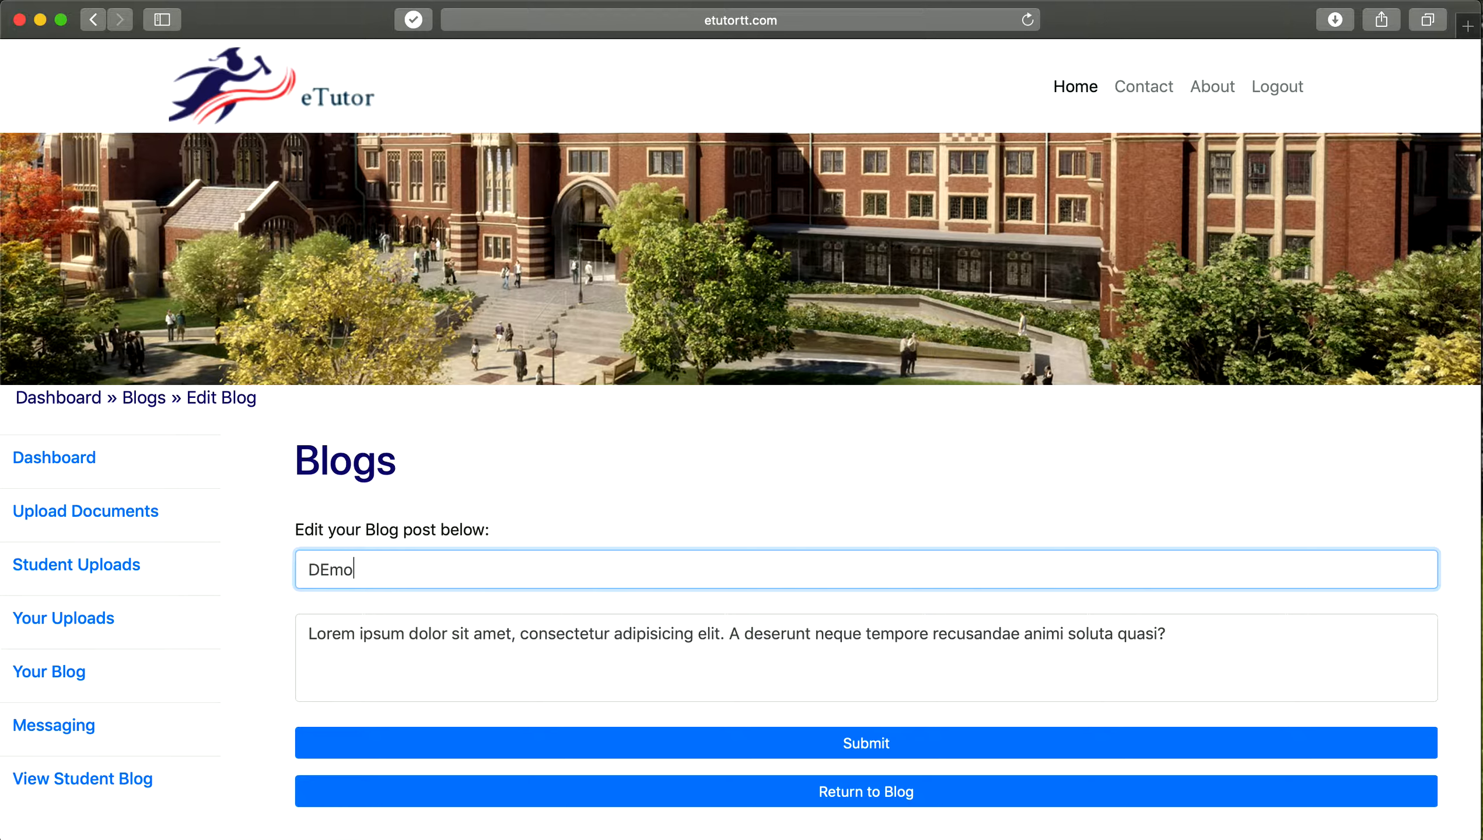
{"action": "key", "text": "BackSpace"}
{"action": "key", "text": "BackSpace"}
{"action": "type", "text": "emo blog edit"}
- Replace the post content after the first sentence with "Editing..." and submit the update
{"action": "left_click", "coordinate": [1175, 634]}
{"action": "left_click", "coordinate": [732, 633], "text": "shift"}
{"action": "key", "text": "BackSpace"}
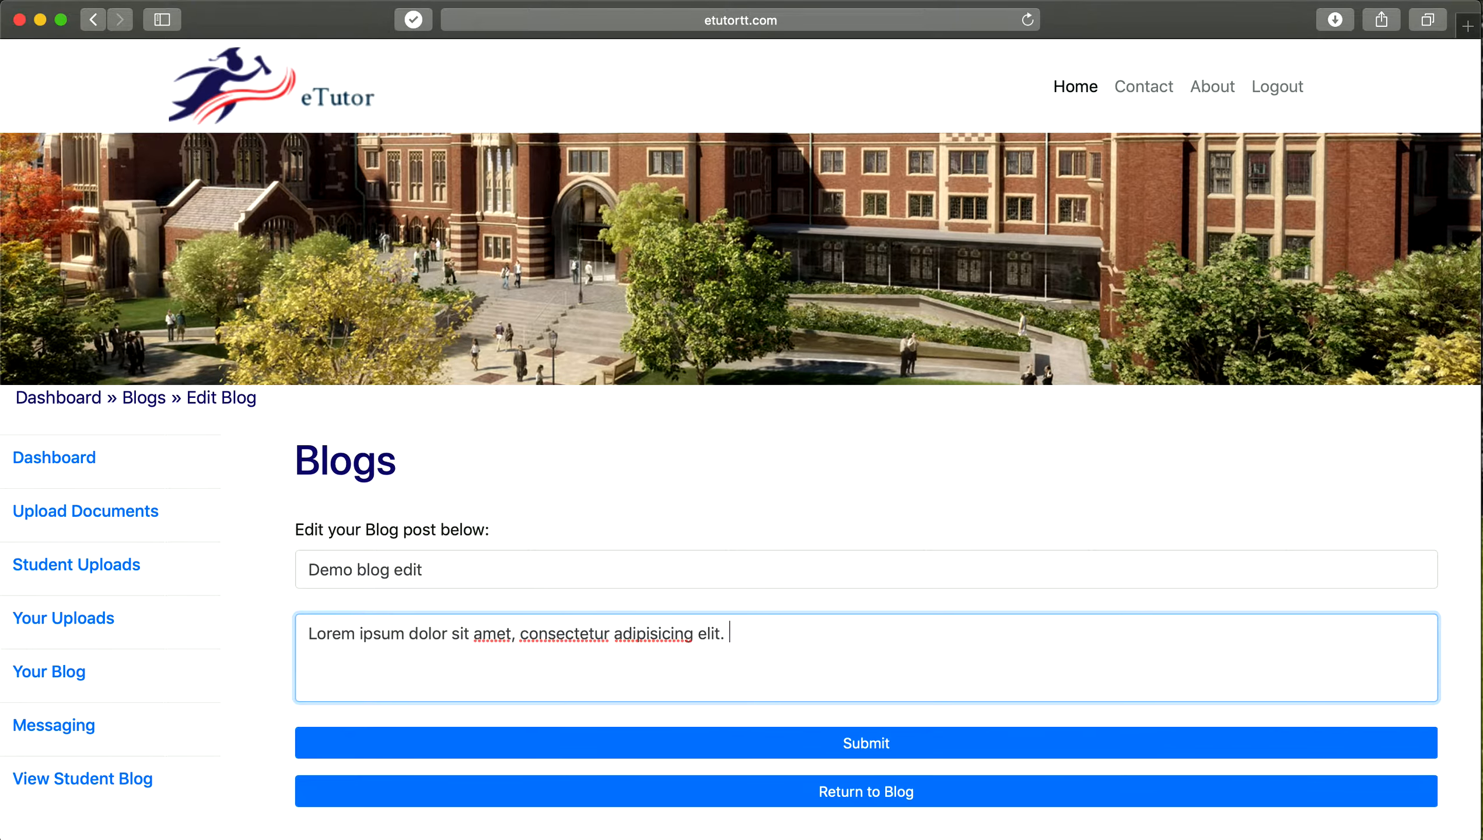
{"action": "type", "text": "Editing..."}
{"action": "left_click", "coordinate": [922, 754]}
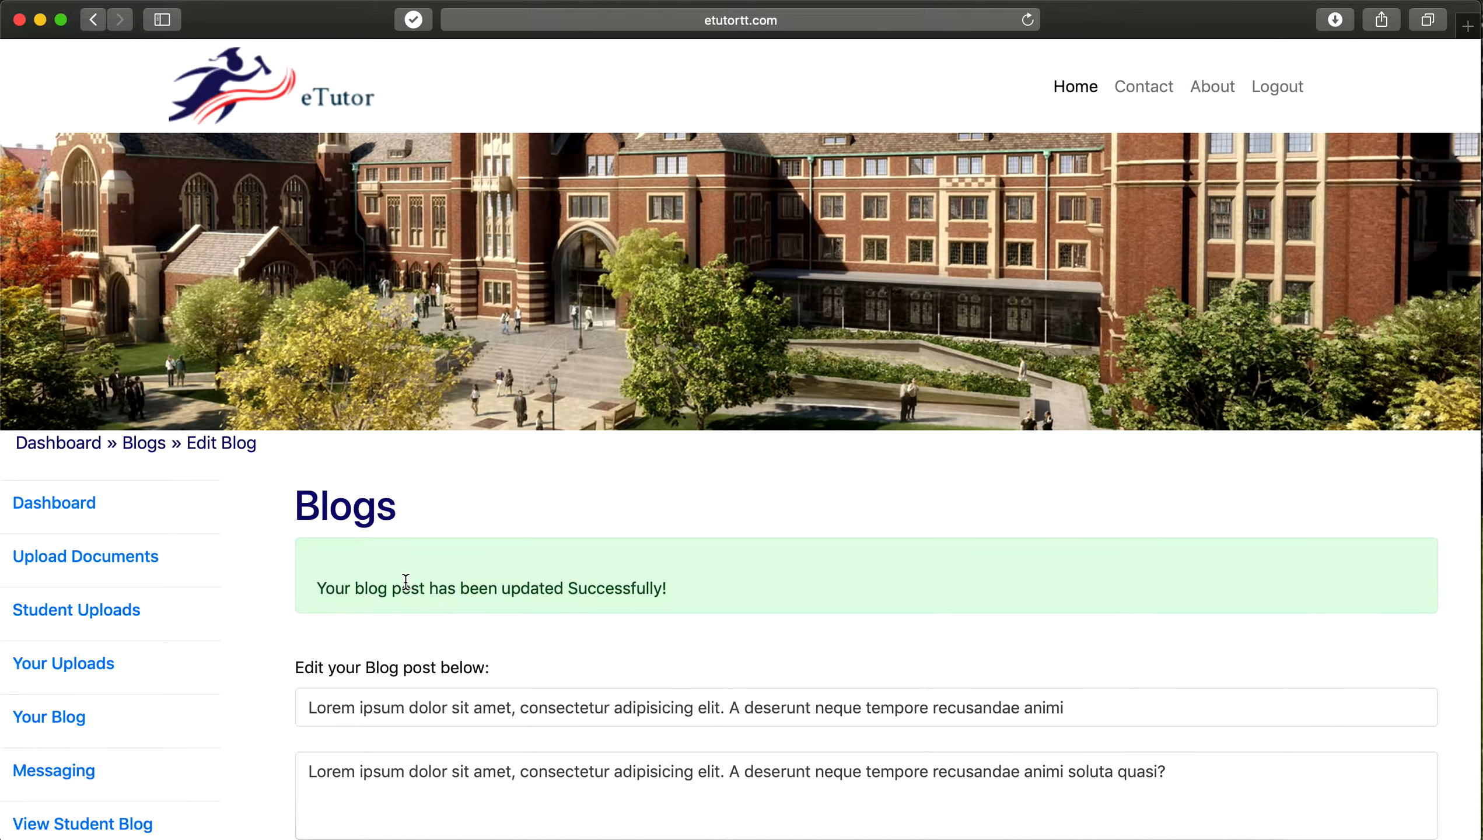
- Return to the blog page and check the edited post's title, text and last modified date
{"action": "scroll", "coordinate": [385, 629], "scroll_direction": "down", "scroll_amount": 5}
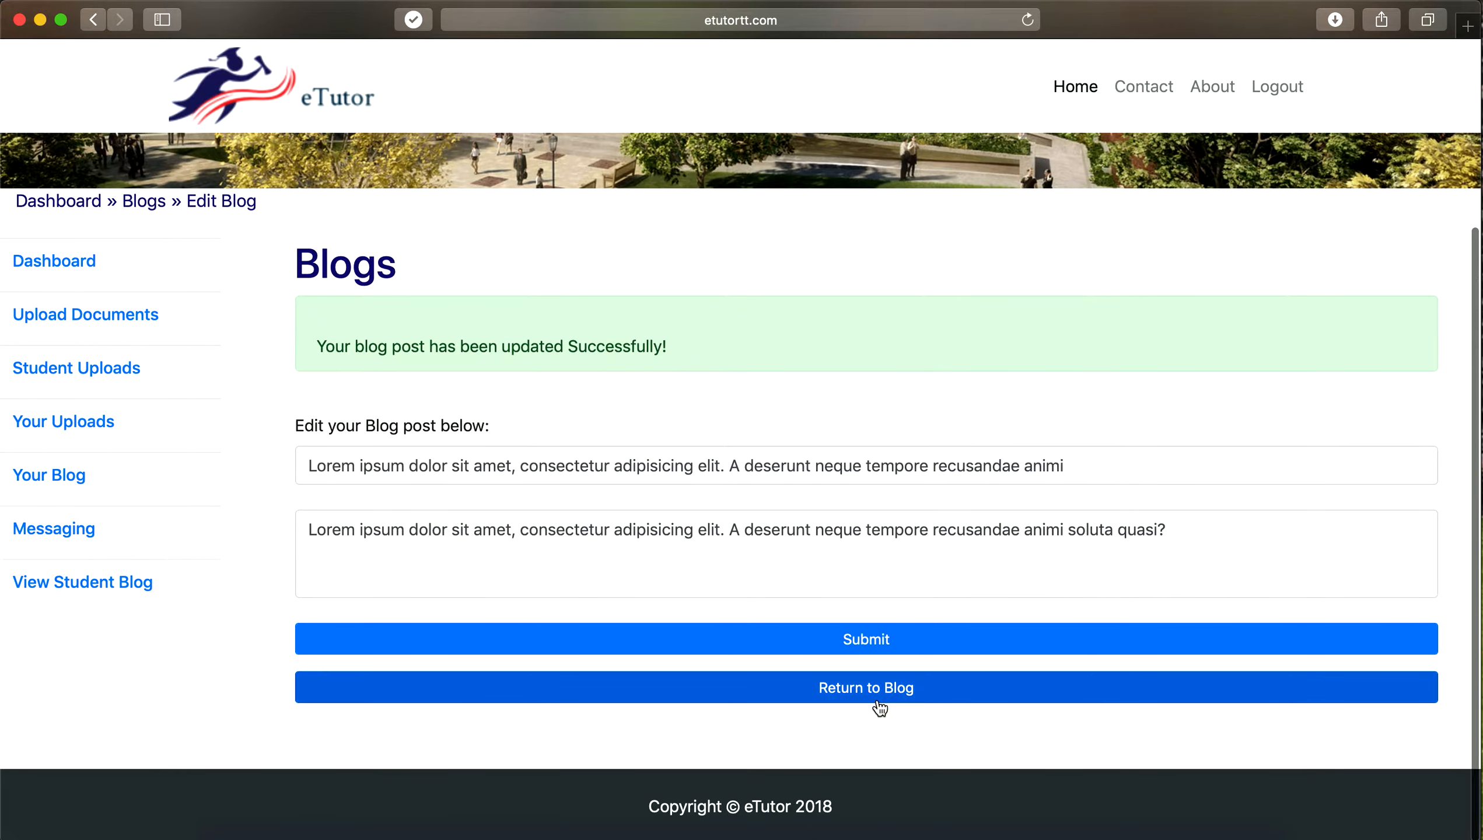
{"action": "left_click", "coordinate": [880, 706]}
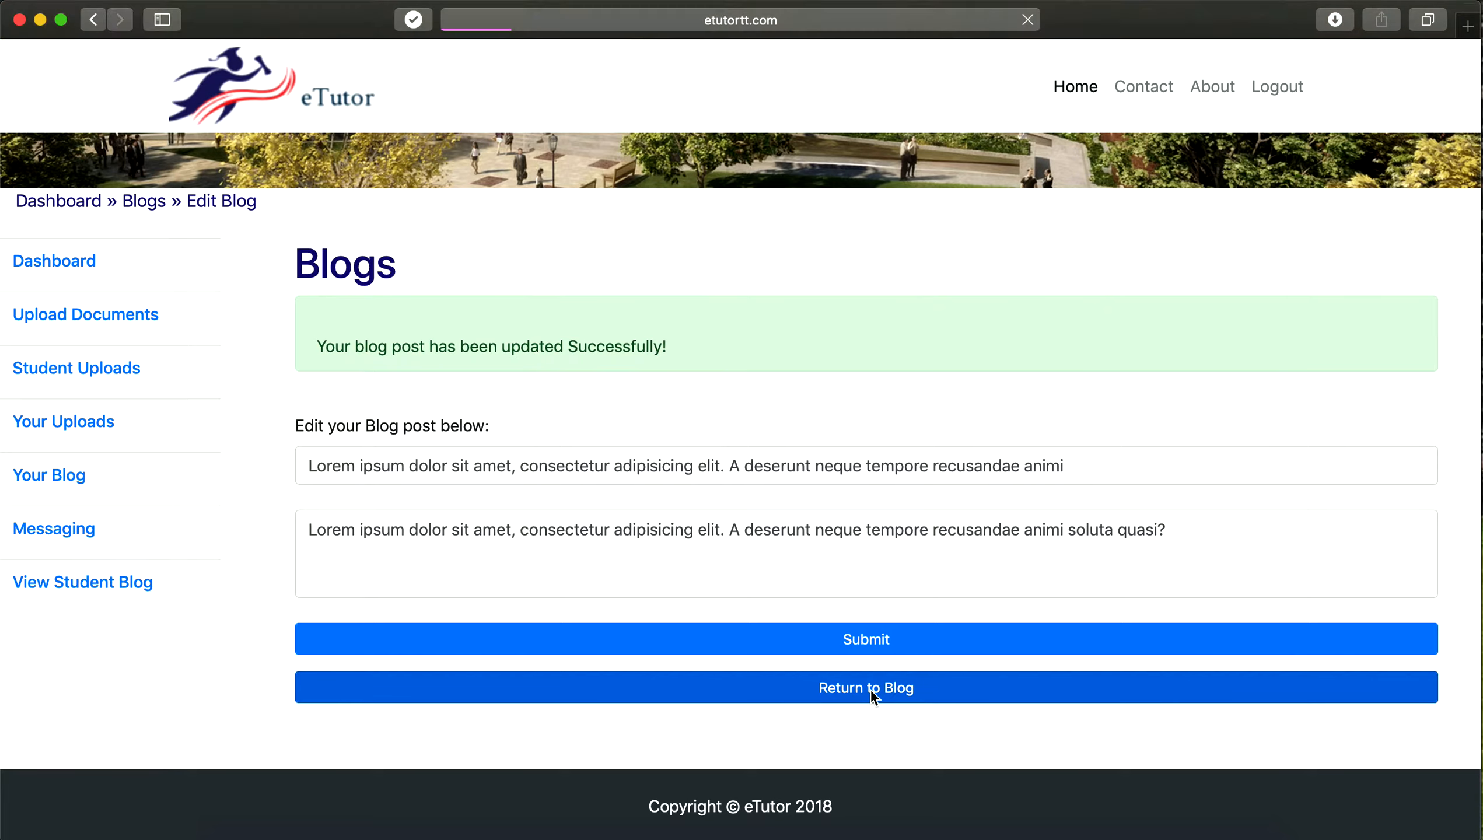
{"action": "scroll", "coordinate": [886, 432], "scroll_direction": "down", "scroll_amount": 15}
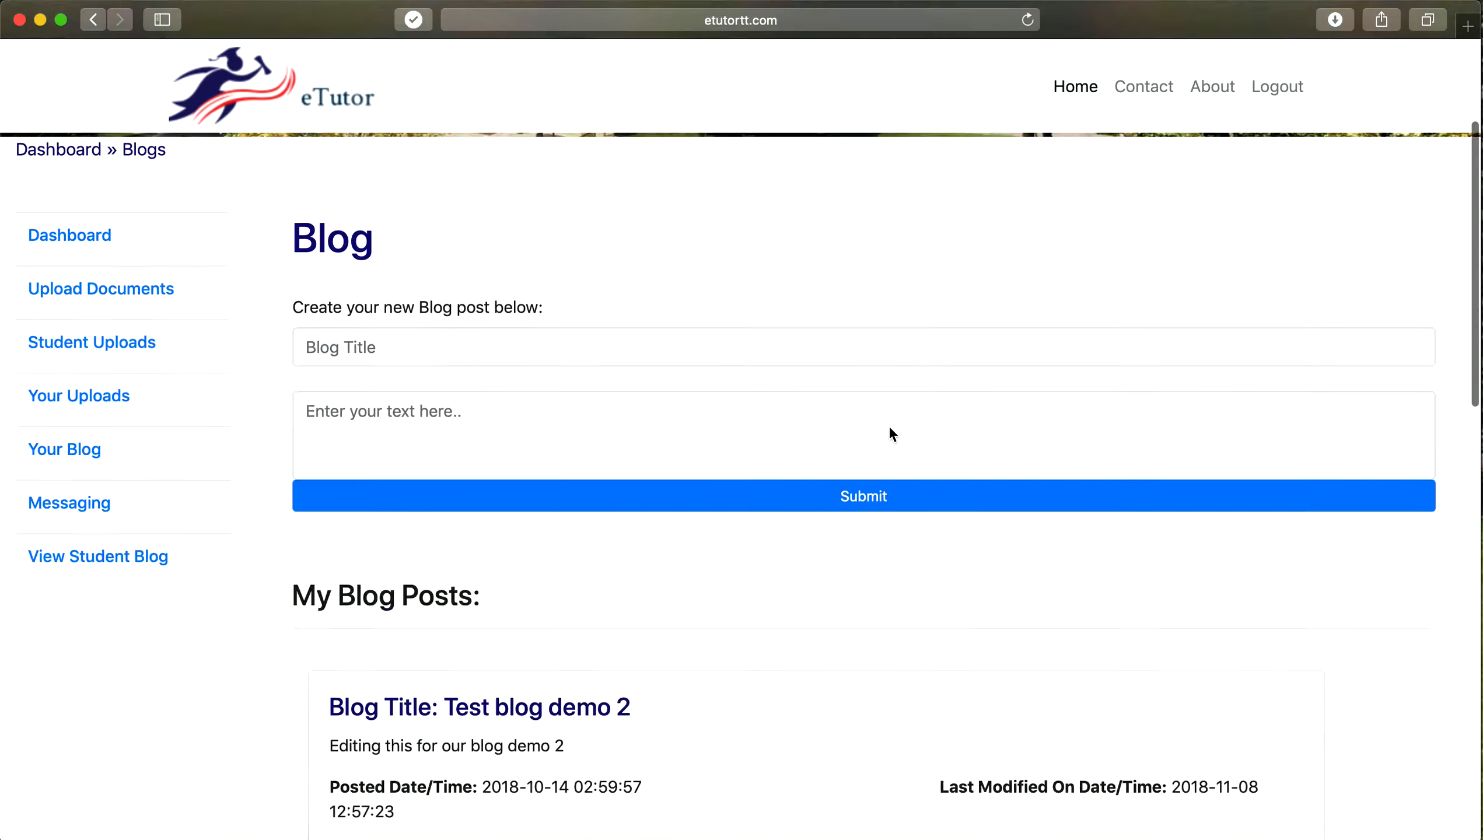
{"action": "scroll", "coordinate": [889, 412], "scroll_direction": "down", "scroll_amount": 4}
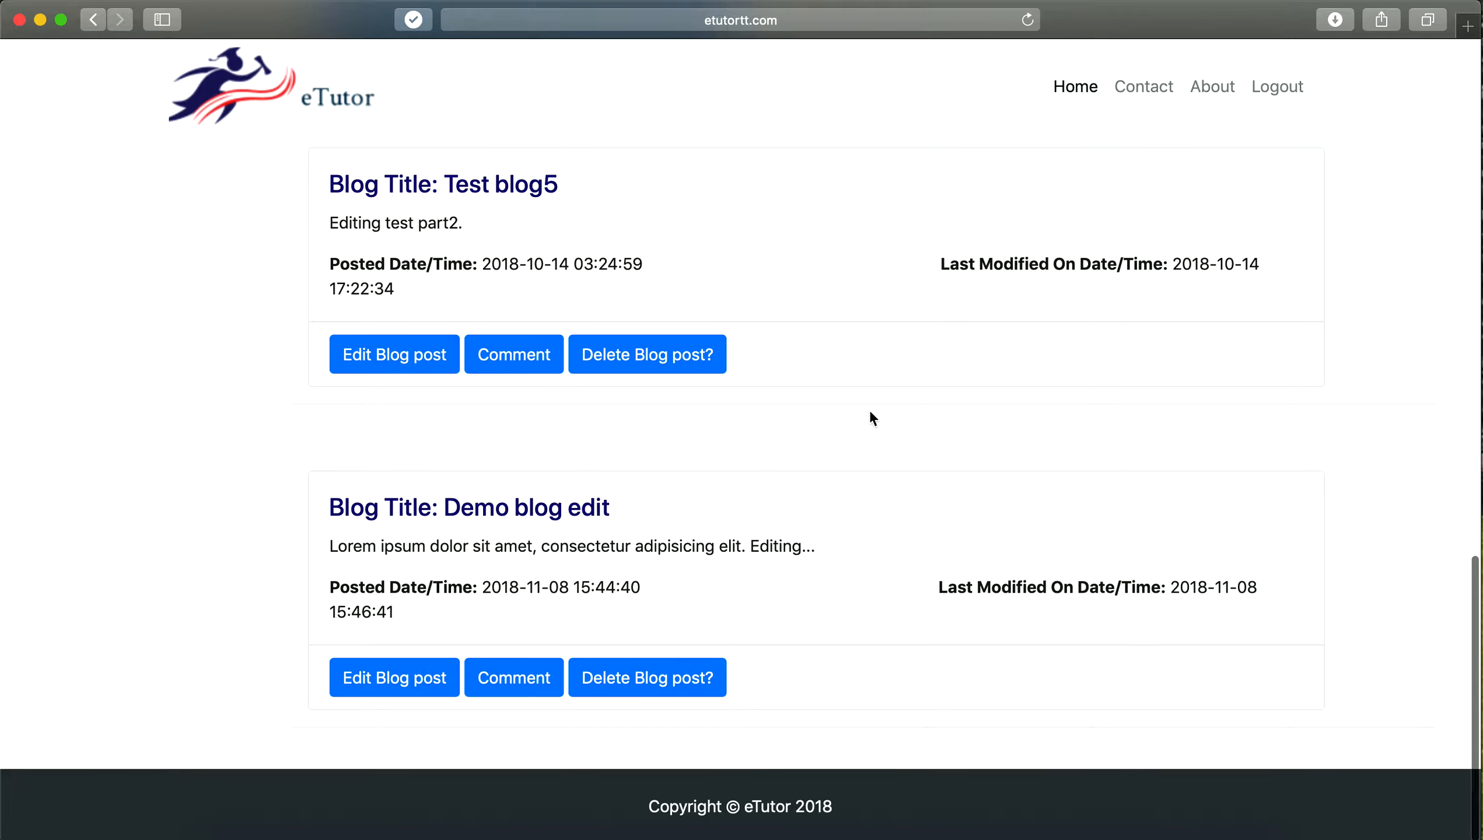
{"action": "left_click_drag", "start_coordinate": [301, 462], "coordinate": [406, 723]}
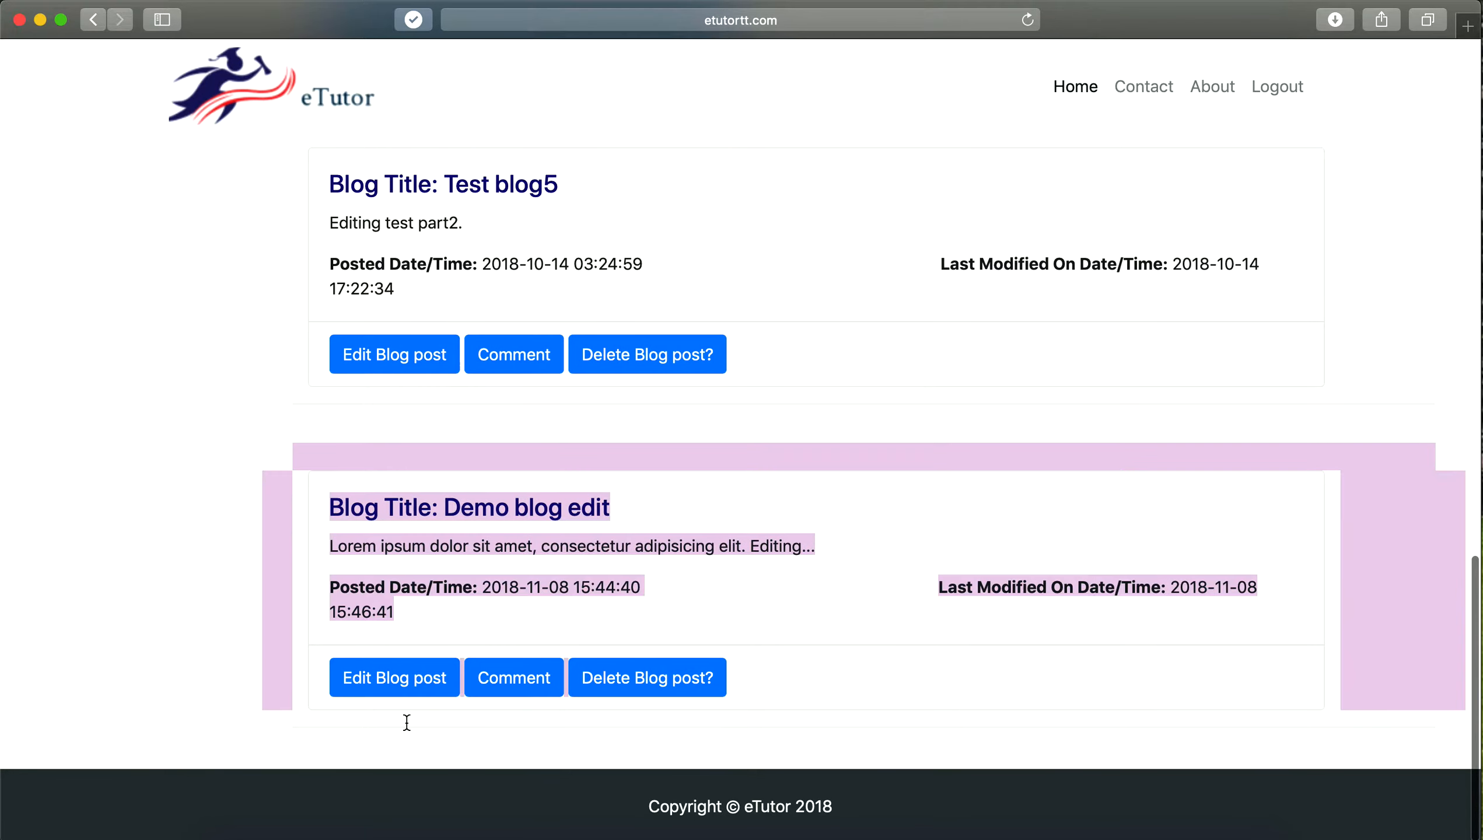
{"action": "left_click", "coordinate": [407, 722]}
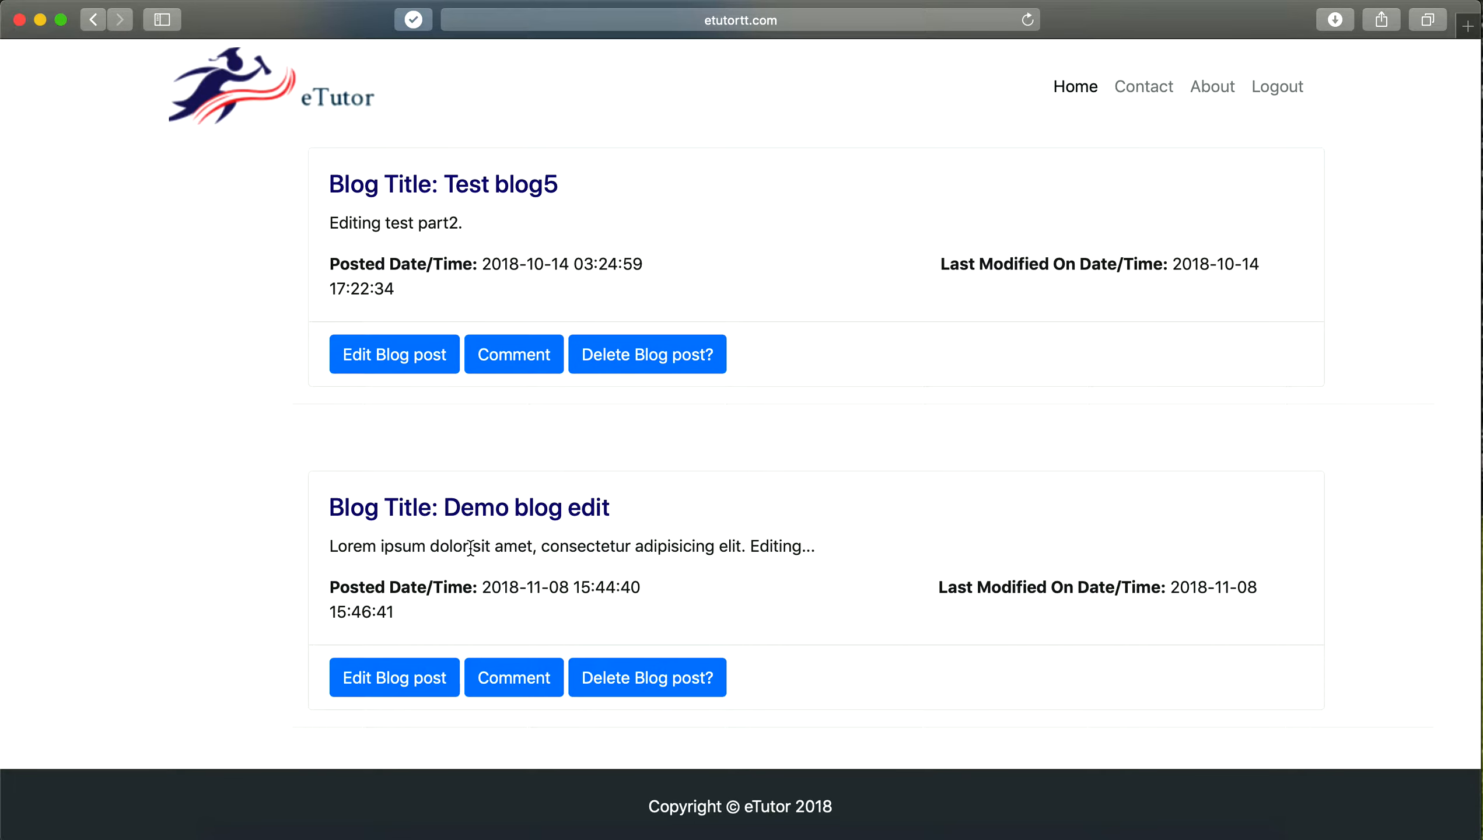
{"action": "left_click_drag", "start_coordinate": [441, 540], "coordinate": [438, 553]}
{"action": "left_click", "coordinate": [736, 572]}
{"action": "left_click_drag", "start_coordinate": [939, 582], "coordinate": [1253, 602]}
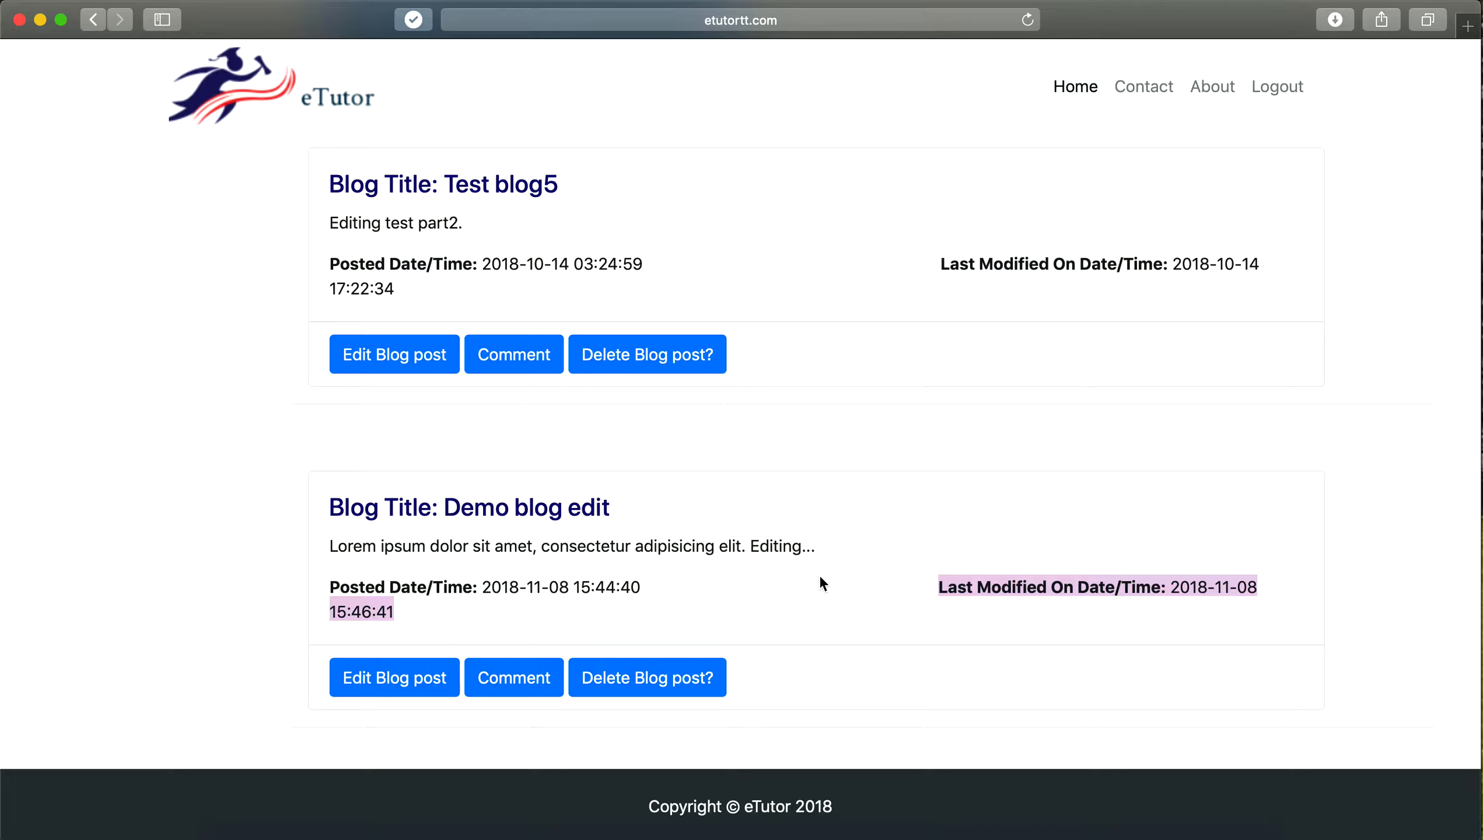
{"action": "left_click", "coordinate": [424, 631]}
- Try to submit the "Demo blog edit" post with an empty title and empty content, and return to the blog page
{"action": "left_click", "coordinate": [379, 672]}
{"action": "left_click_drag", "start_coordinate": [472, 588], "coordinate": [272, 586]}
{"action": "key", "text": "BackSpace"}
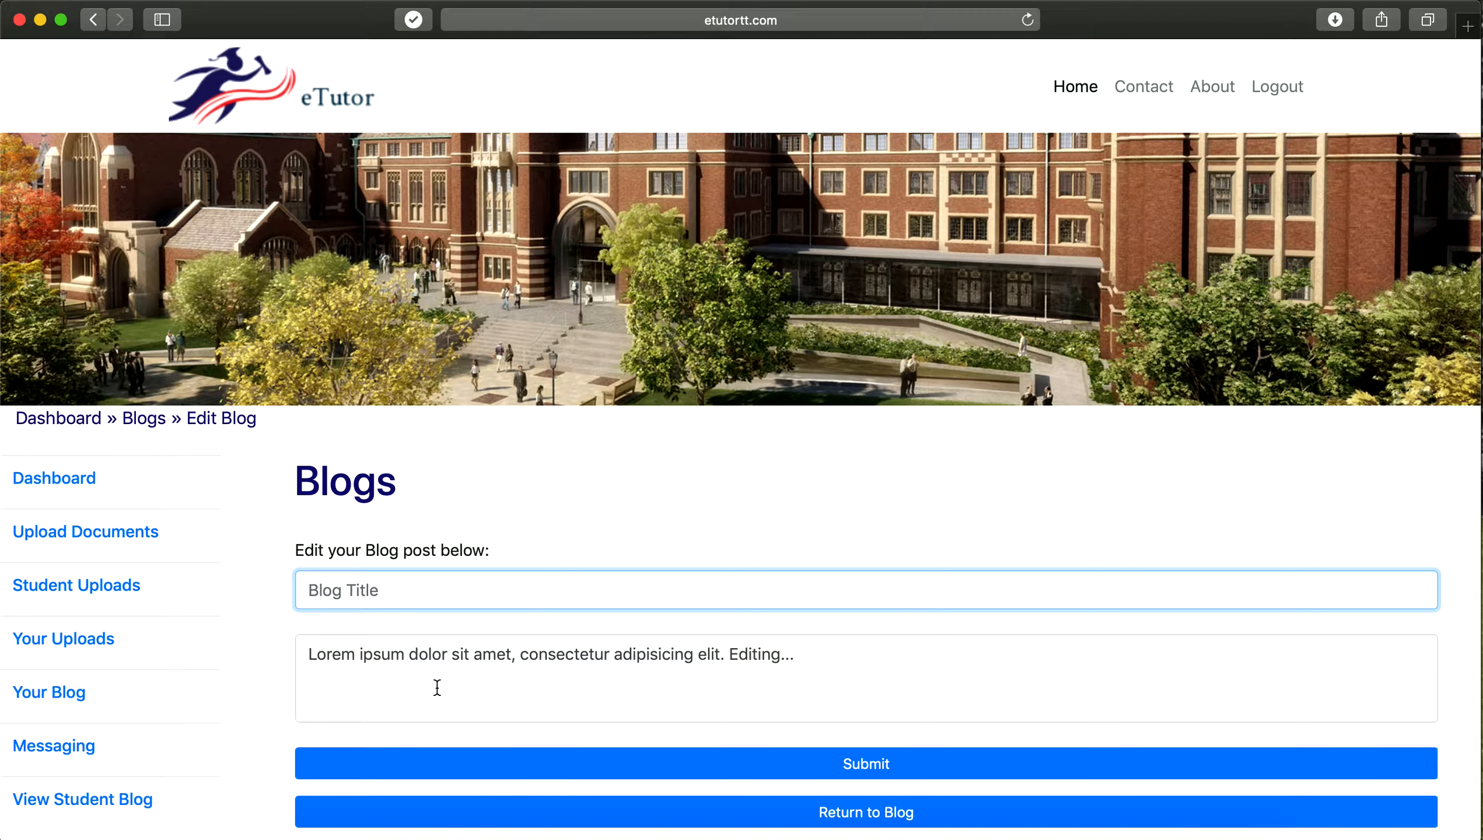
{"action": "left_click_drag", "start_coordinate": [437, 689], "coordinate": [312, 654]}
{"action": "key", "text": "BackSpace"}
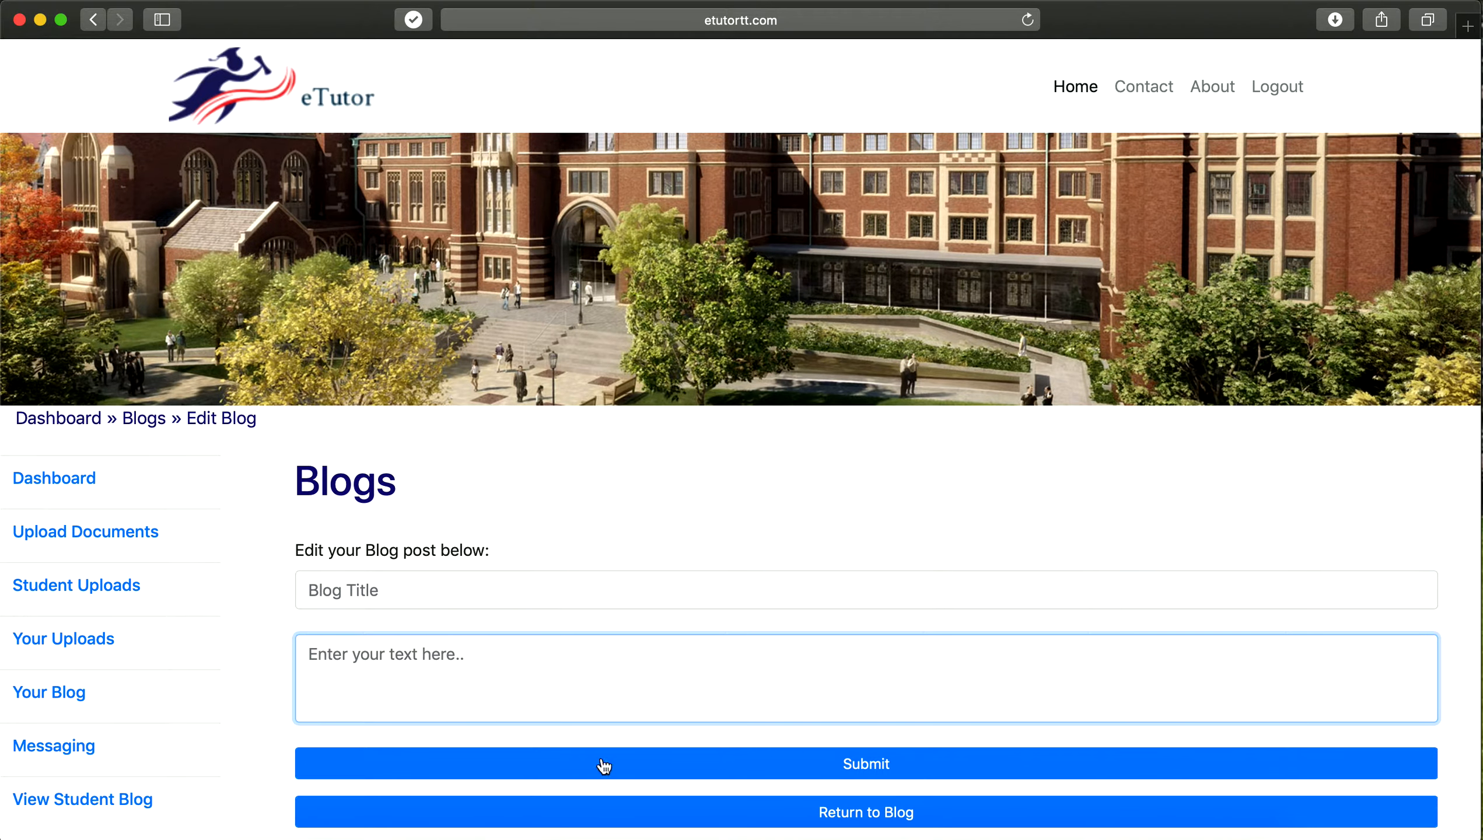
{"action": "left_click", "coordinate": [639, 761]}
{"action": "left_click_drag", "start_coordinate": [320, 559], "coordinate": [444, 599]}
{"action": "left_click", "coordinate": [613, 594]}
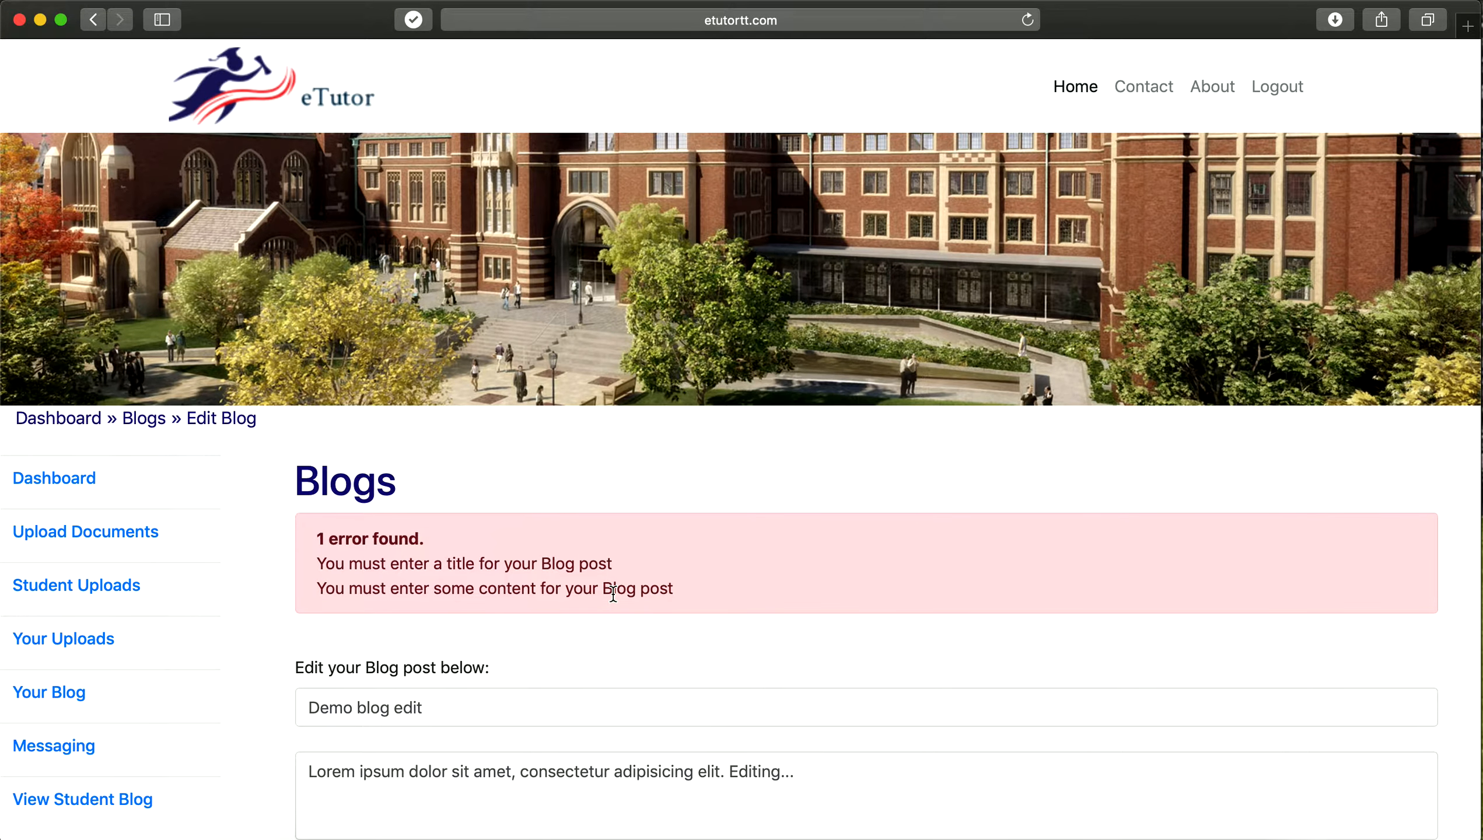
{"action": "scroll", "coordinate": [692, 643], "scroll_direction": "down", "scroll_amount": 4}
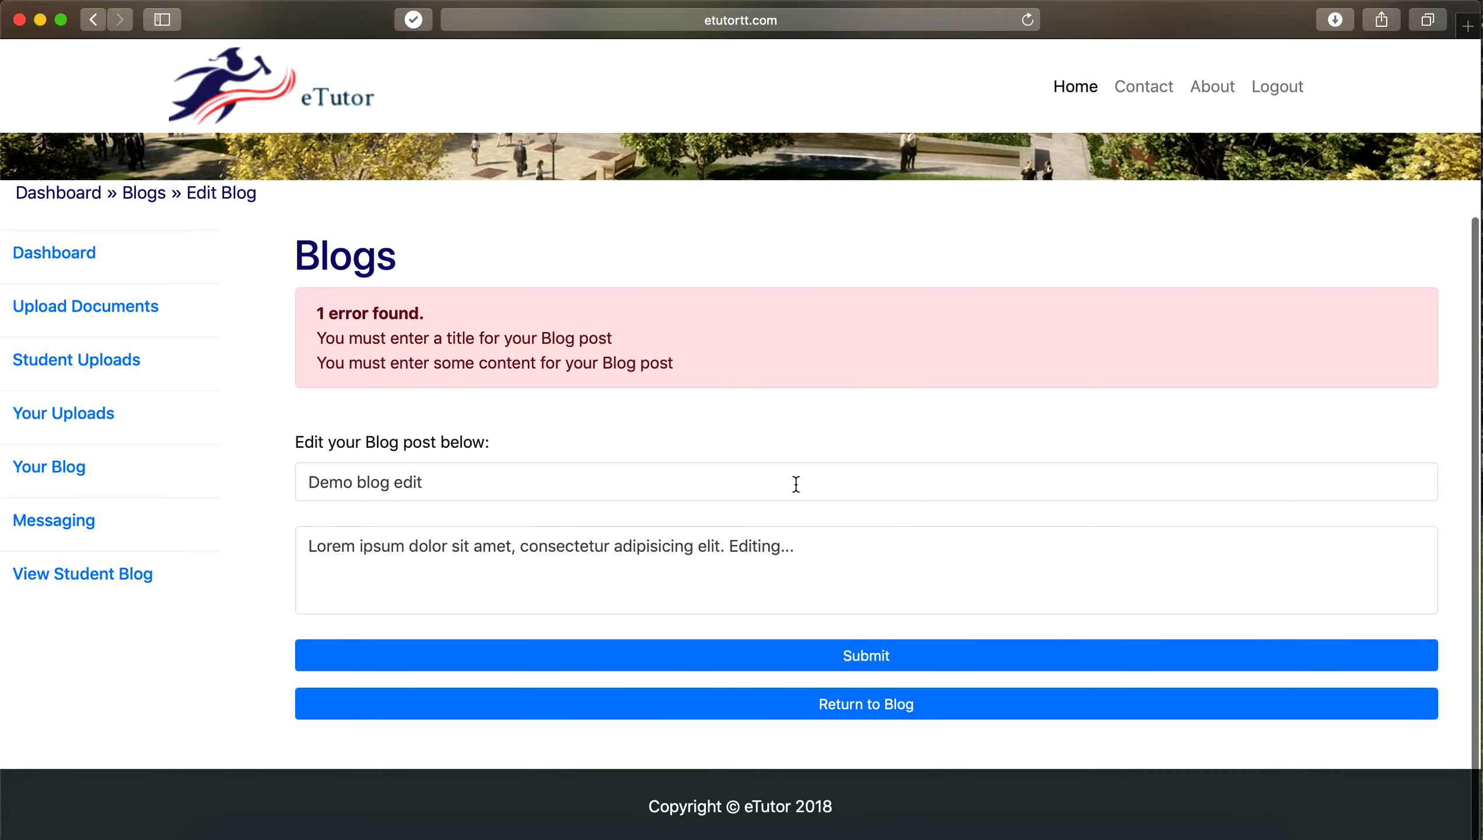
{"action": "left_click", "coordinate": [849, 705]}
- View the comments on the "Test blog demo 2" post and go back to the blog page
{"action": "scroll", "coordinate": [848, 702], "scroll_direction": "down", "scroll_amount": 8}
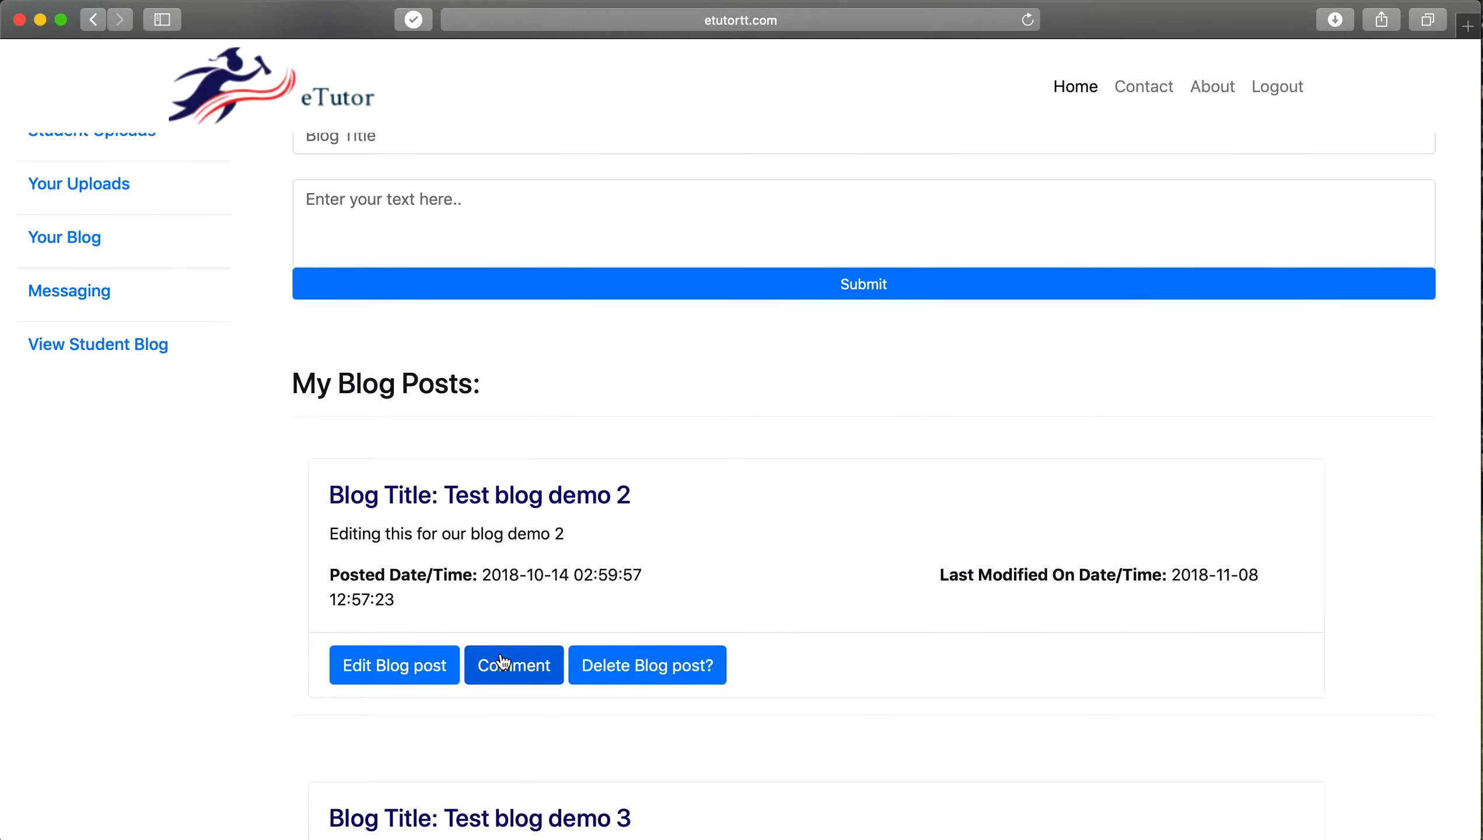
{"action": "scroll", "coordinate": [565, 494], "scroll_direction": "down", "scroll_amount": 3}
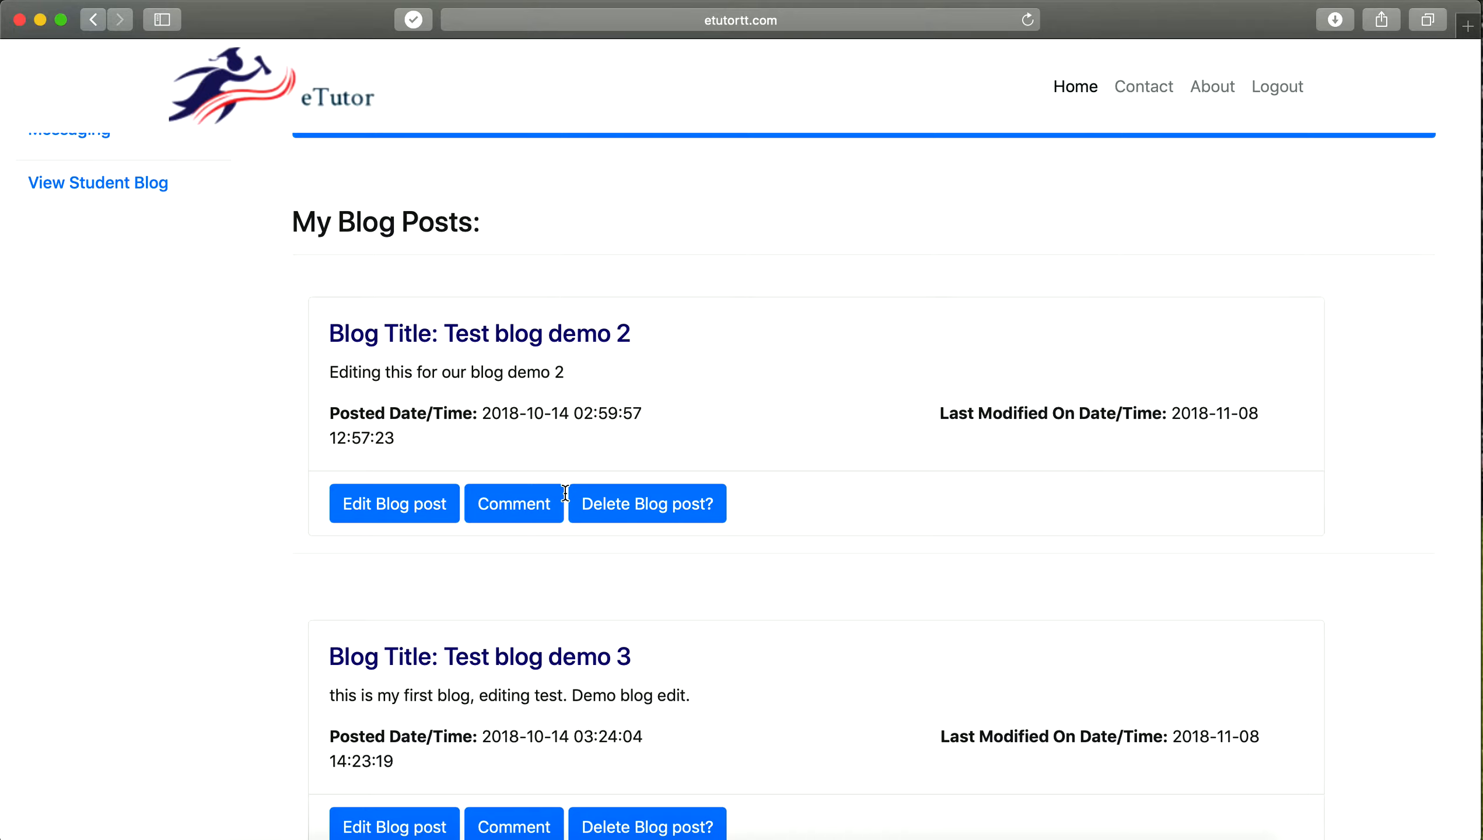
{"action": "left_click", "coordinate": [518, 520]}
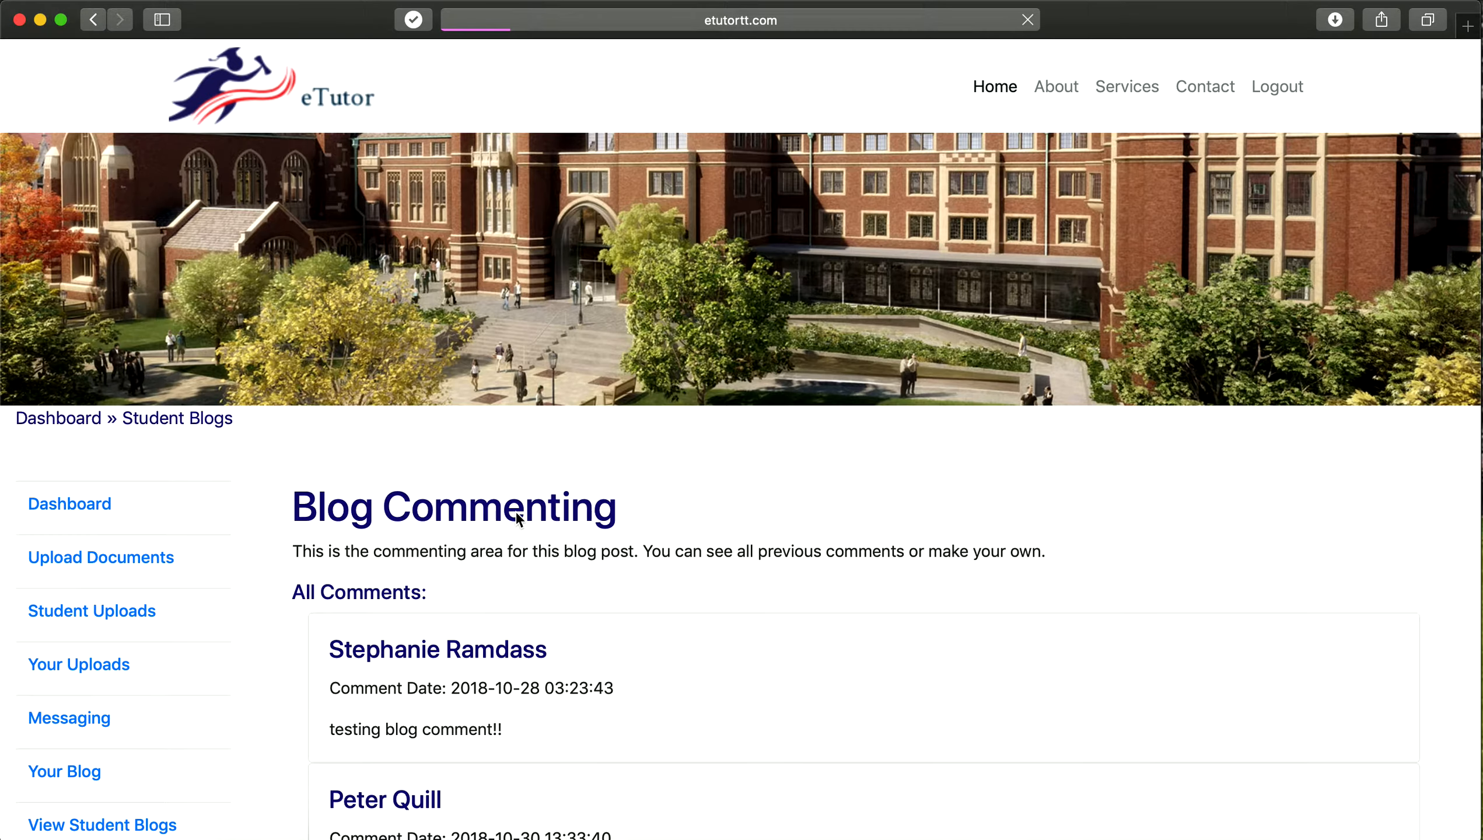
{"action": "scroll", "coordinate": [516, 511], "scroll_direction": "down", "scroll_amount": 7}
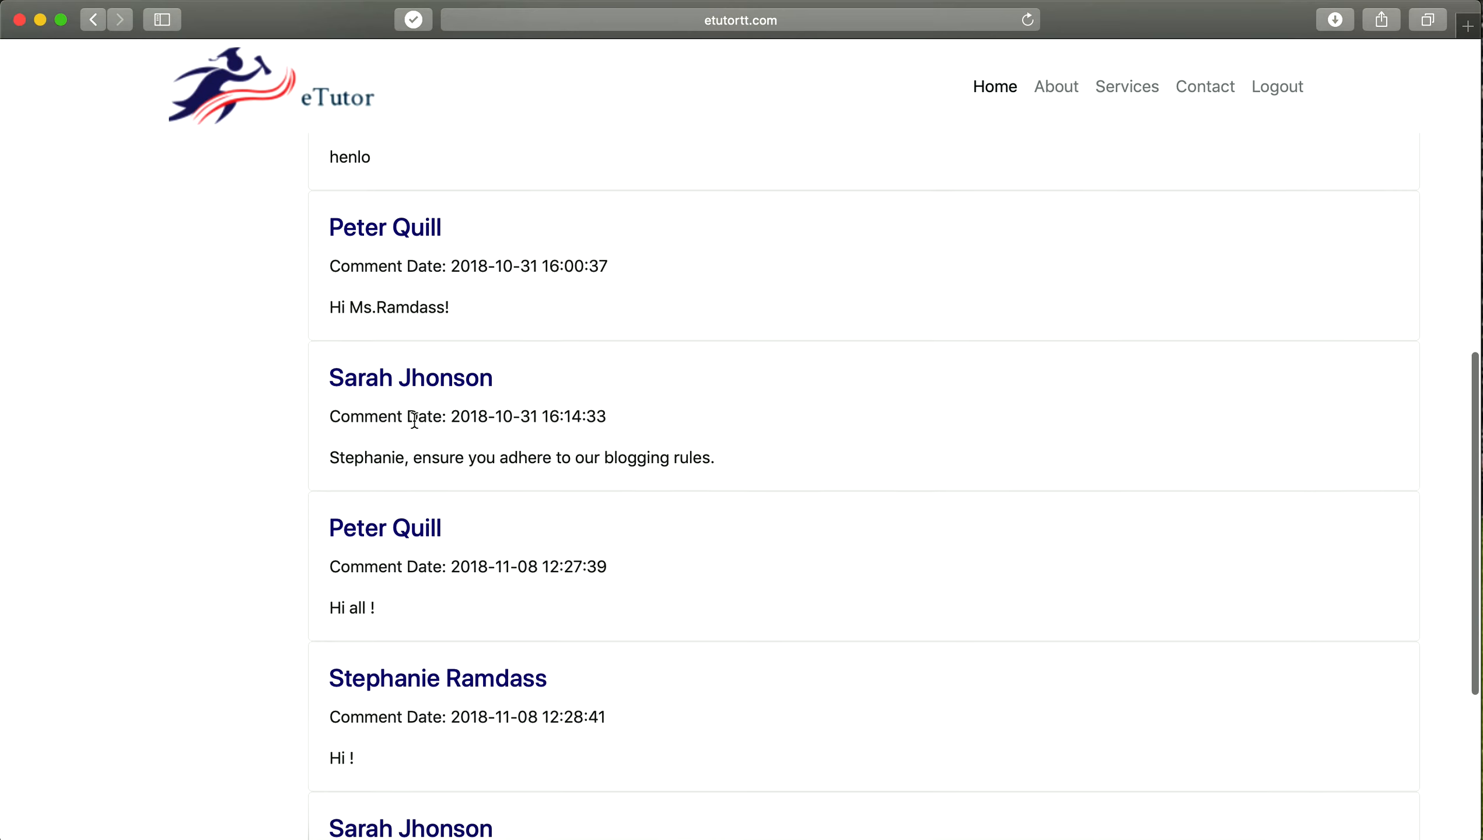
{"action": "scroll", "coordinate": [414, 421], "scroll_direction": "up", "scroll_amount": 7}
{"action": "left_click", "coordinate": [99, 18]}
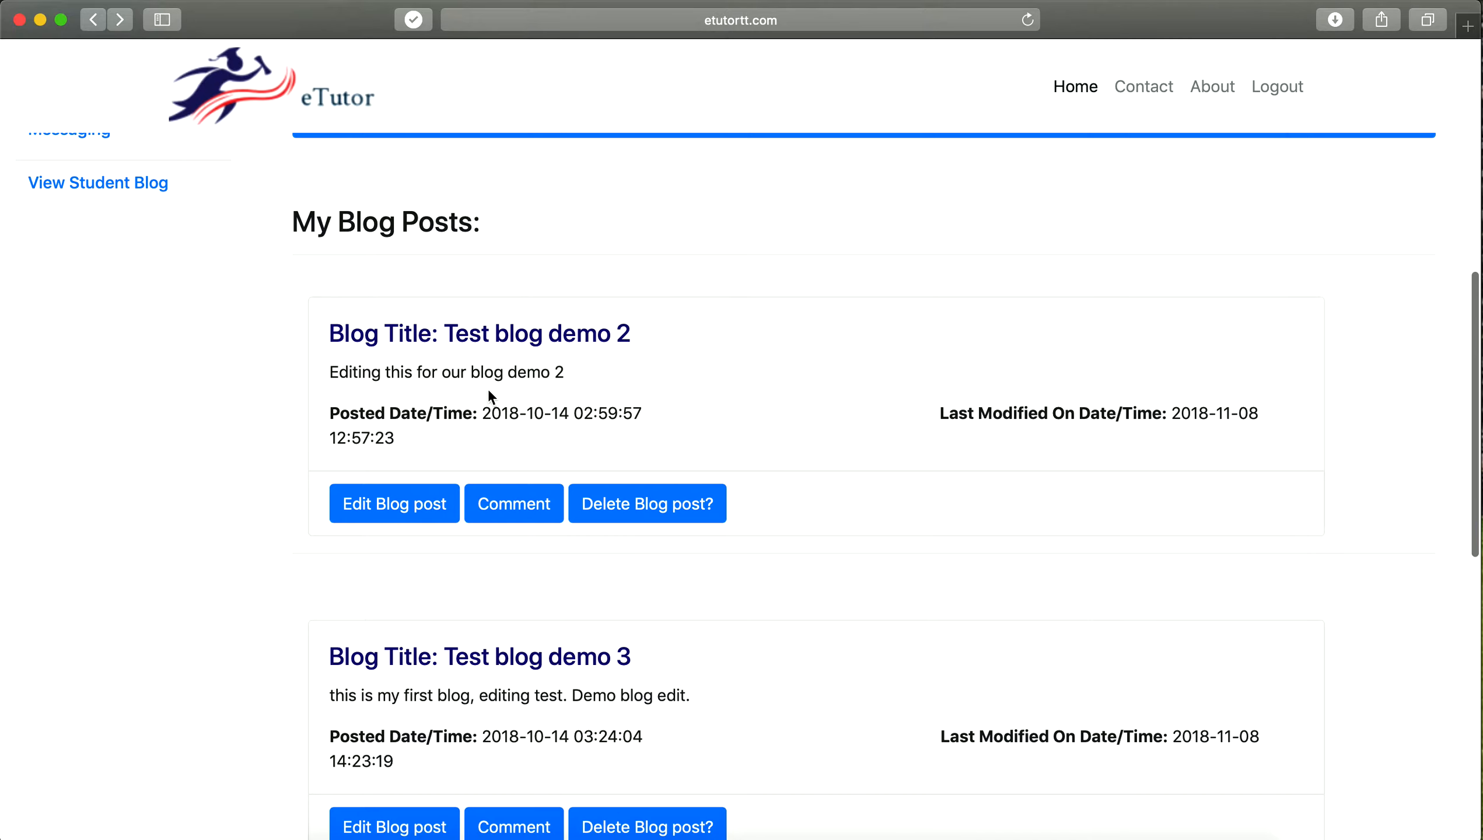
- Try to delete the "Test blog demo 2" blog post, confirming the permanent deletion
{"action": "scroll", "coordinate": [489, 391], "scroll_direction": "up", "scroll_amount": 2}
{"action": "left_click", "coordinate": [666, 612]}
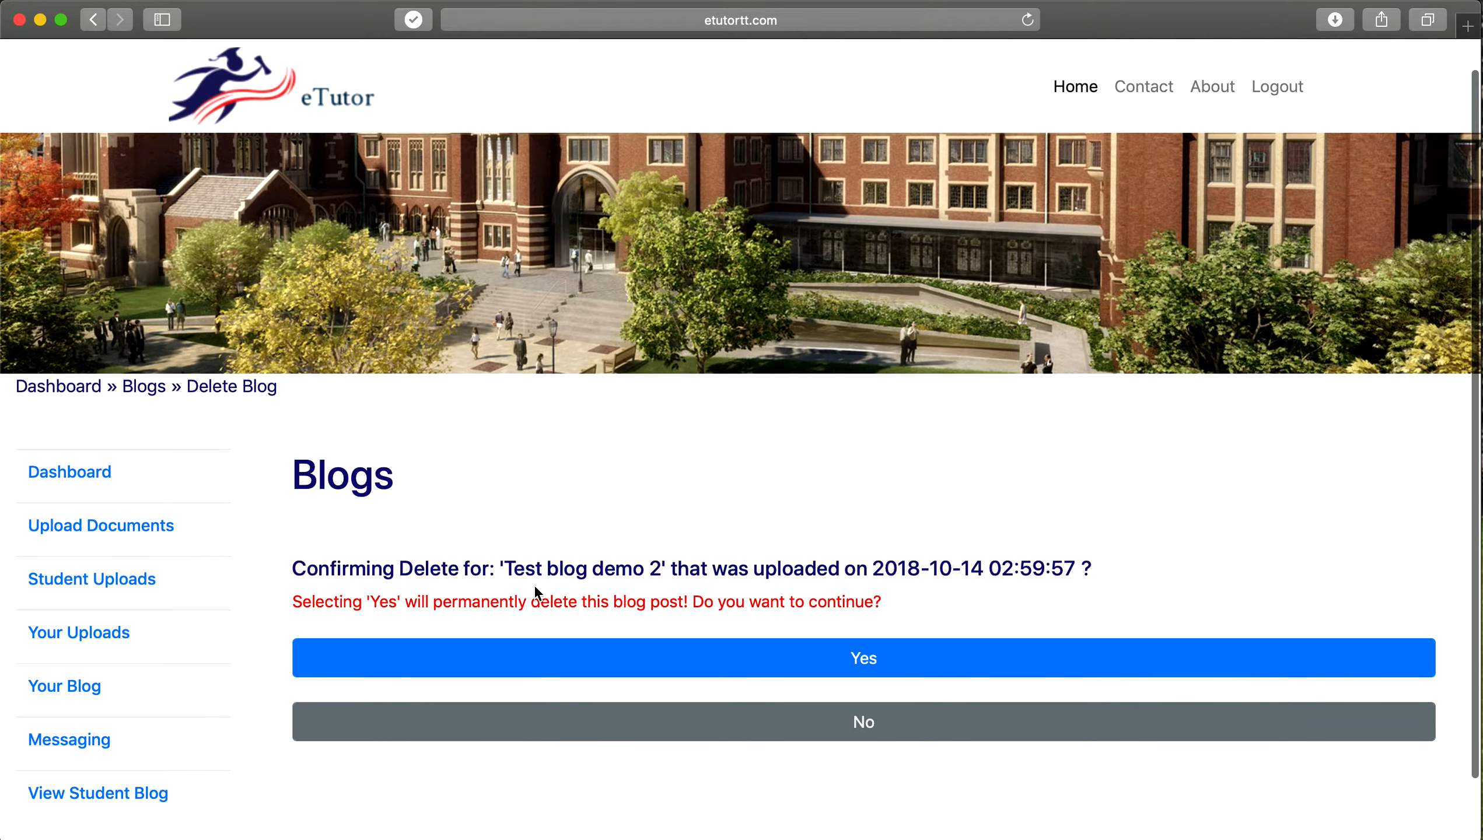
{"action": "left_click_drag", "start_coordinate": [505, 568], "coordinate": [667, 568]}
{"action": "left_click_drag", "start_coordinate": [874, 568], "coordinate": [1077, 570]}
{"action": "left_click", "coordinate": [947, 610]}
{"action": "left_click", "coordinate": [902, 653]}
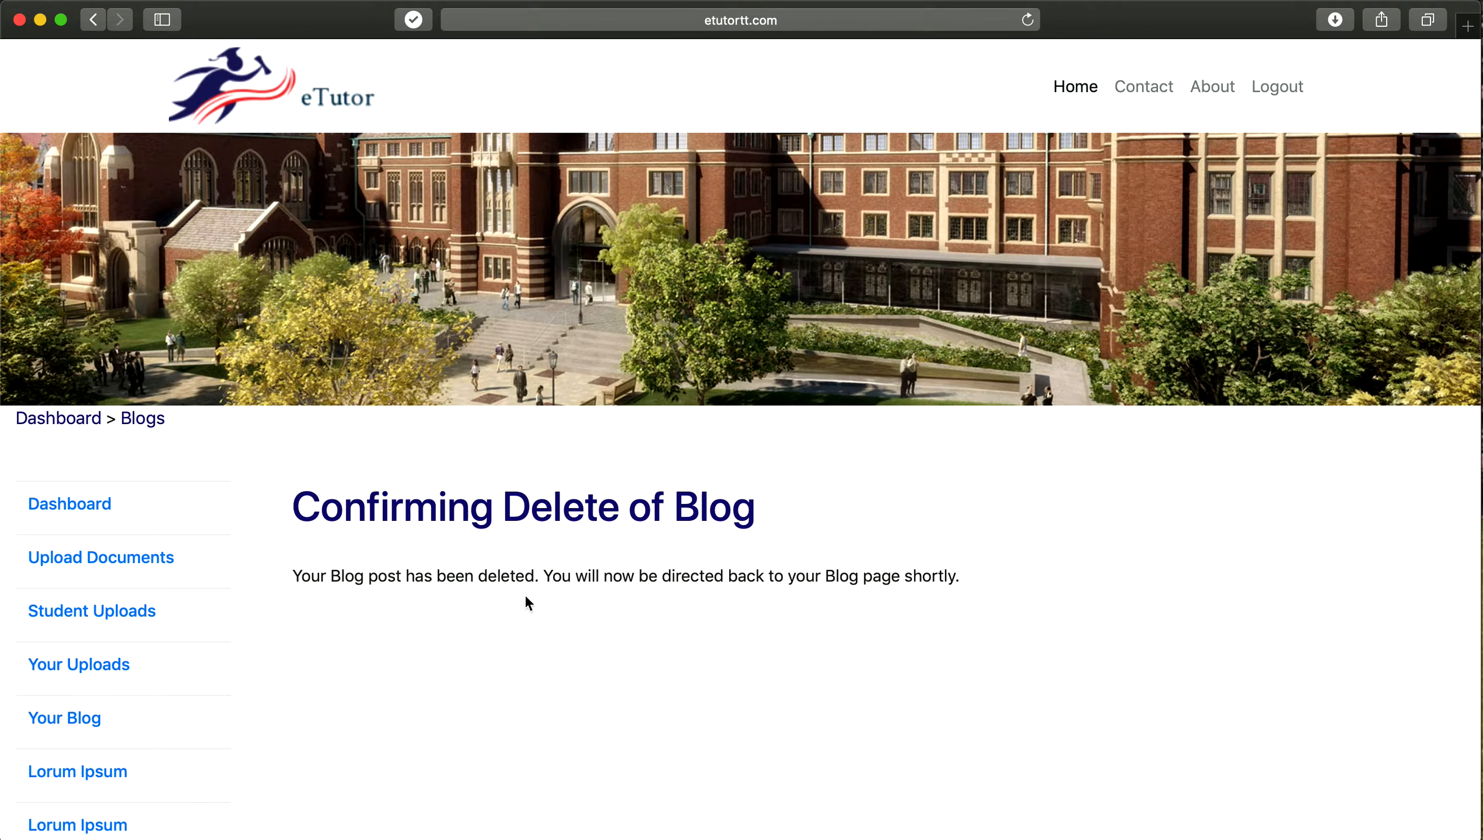
- Check whether the "Test blog demo 2" post is still in the list of own blog posts
{"action": "scroll", "coordinate": [526, 595], "scroll_direction": "down", "scroll_amount": 10}
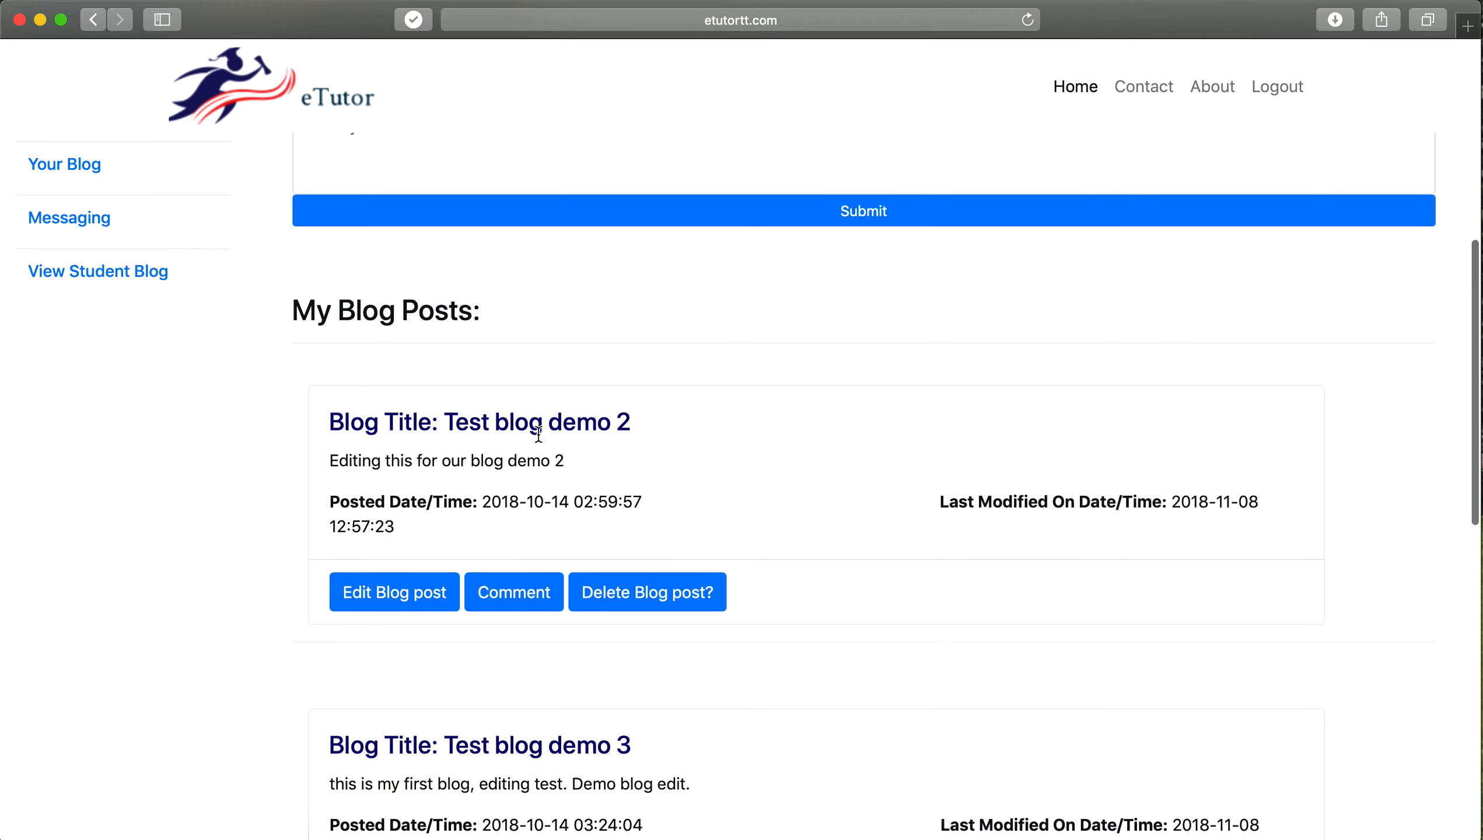
{"action": "left_click_drag", "start_coordinate": [289, 393], "coordinate": [403, 659]}
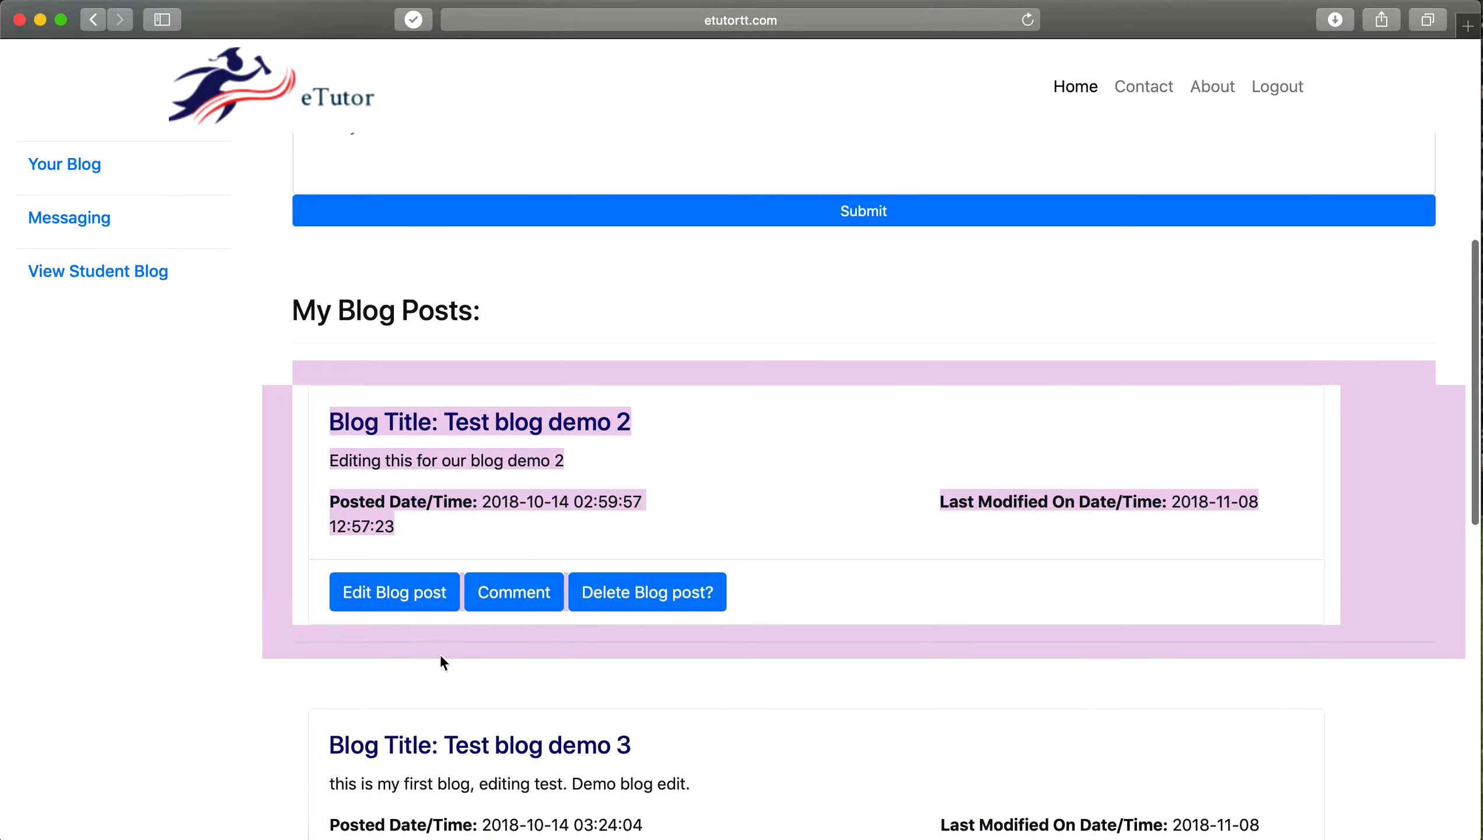
{"action": "left_click", "coordinate": [542, 666]}
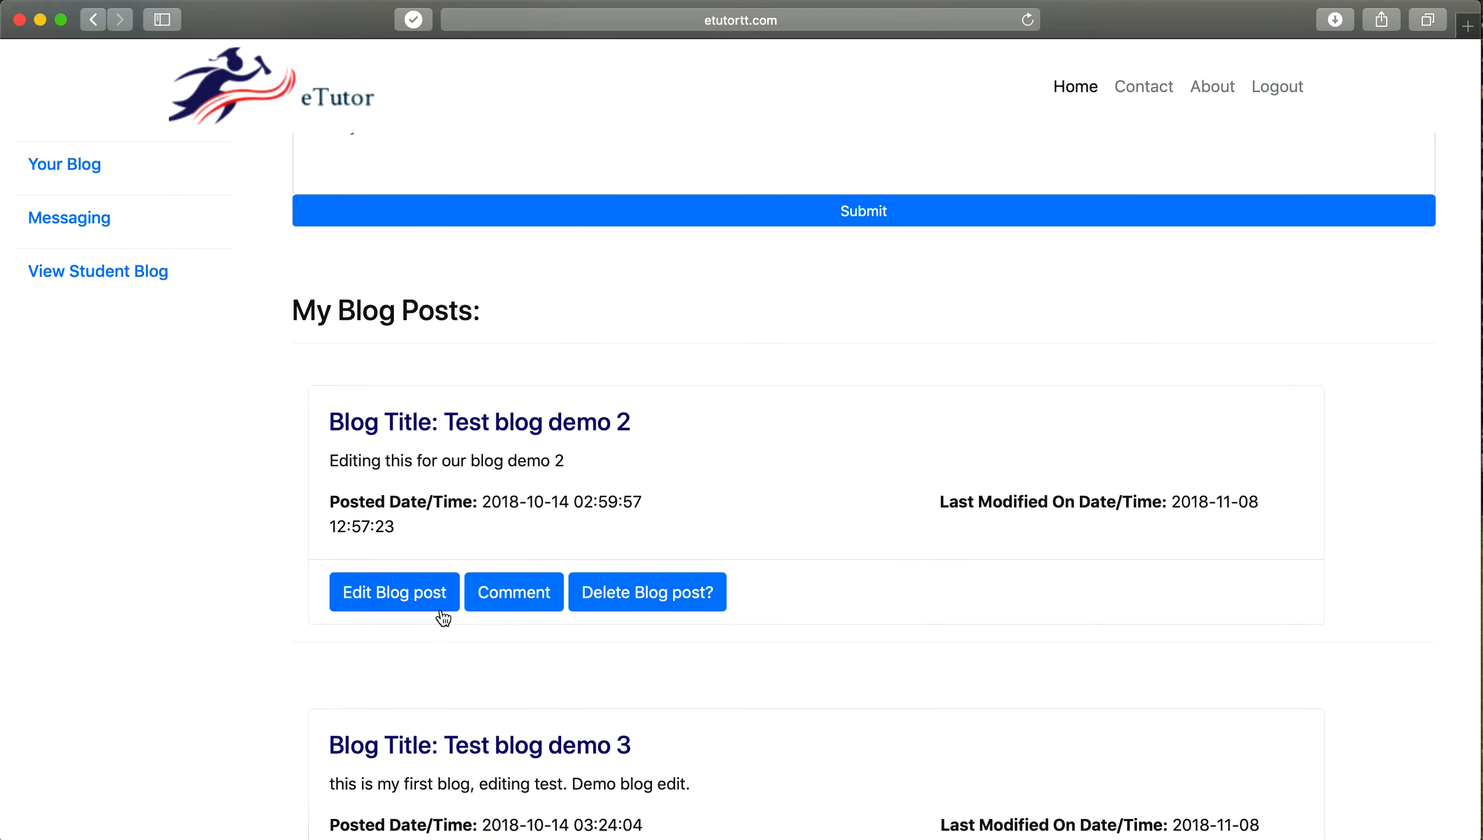
{"action": "scroll", "coordinate": [574, 533], "scroll_direction": "down", "scroll_amount": 5}
{"action": "scroll", "coordinate": [573, 532], "scroll_direction": "up", "scroll_amount": 6}
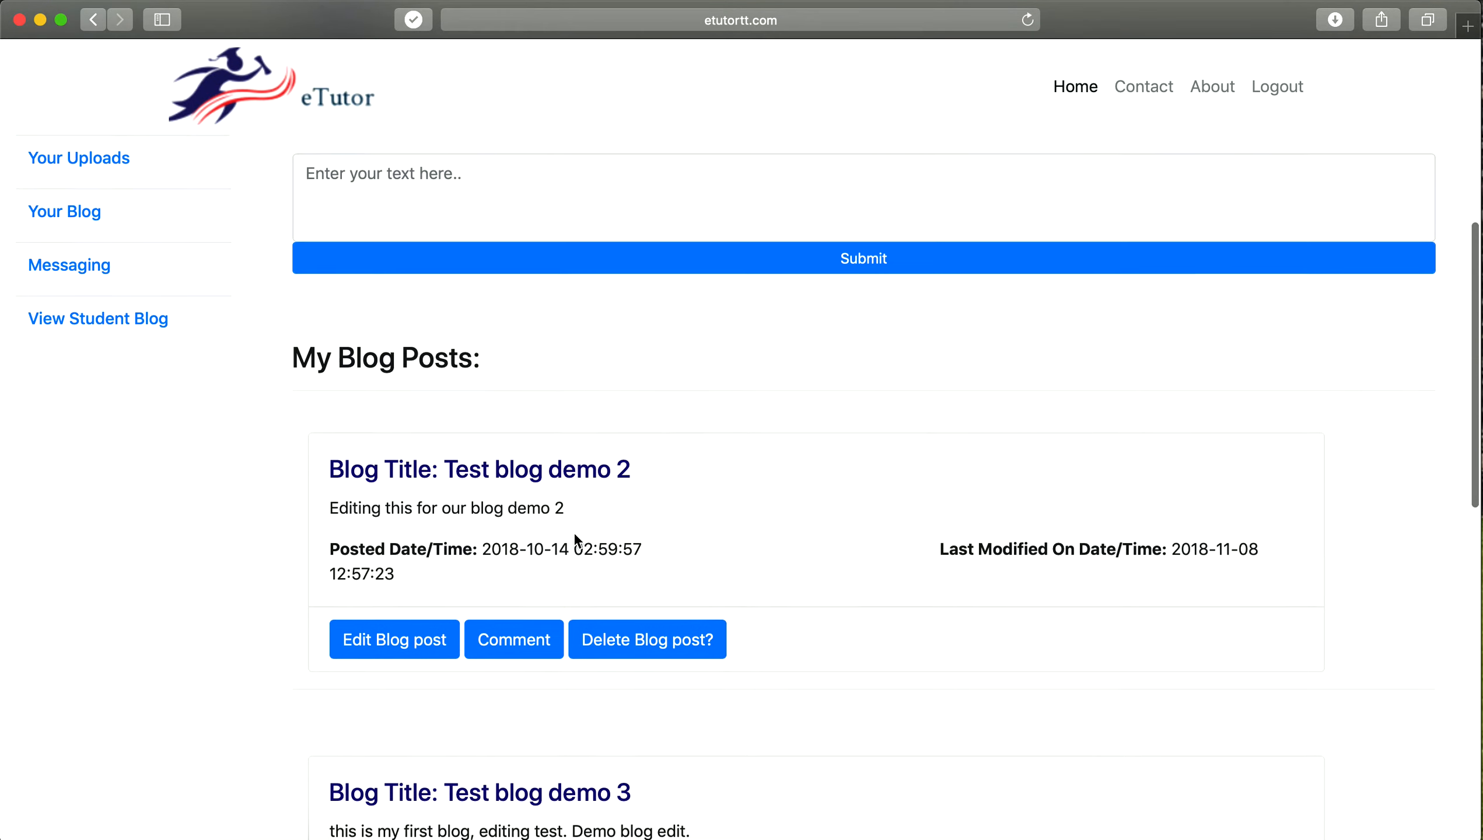
- Check the "Demo blog edit" post for comments and go back to the blog page
{"action": "scroll", "coordinate": [440, 647], "scroll_direction": "down", "scroll_amount": 5}
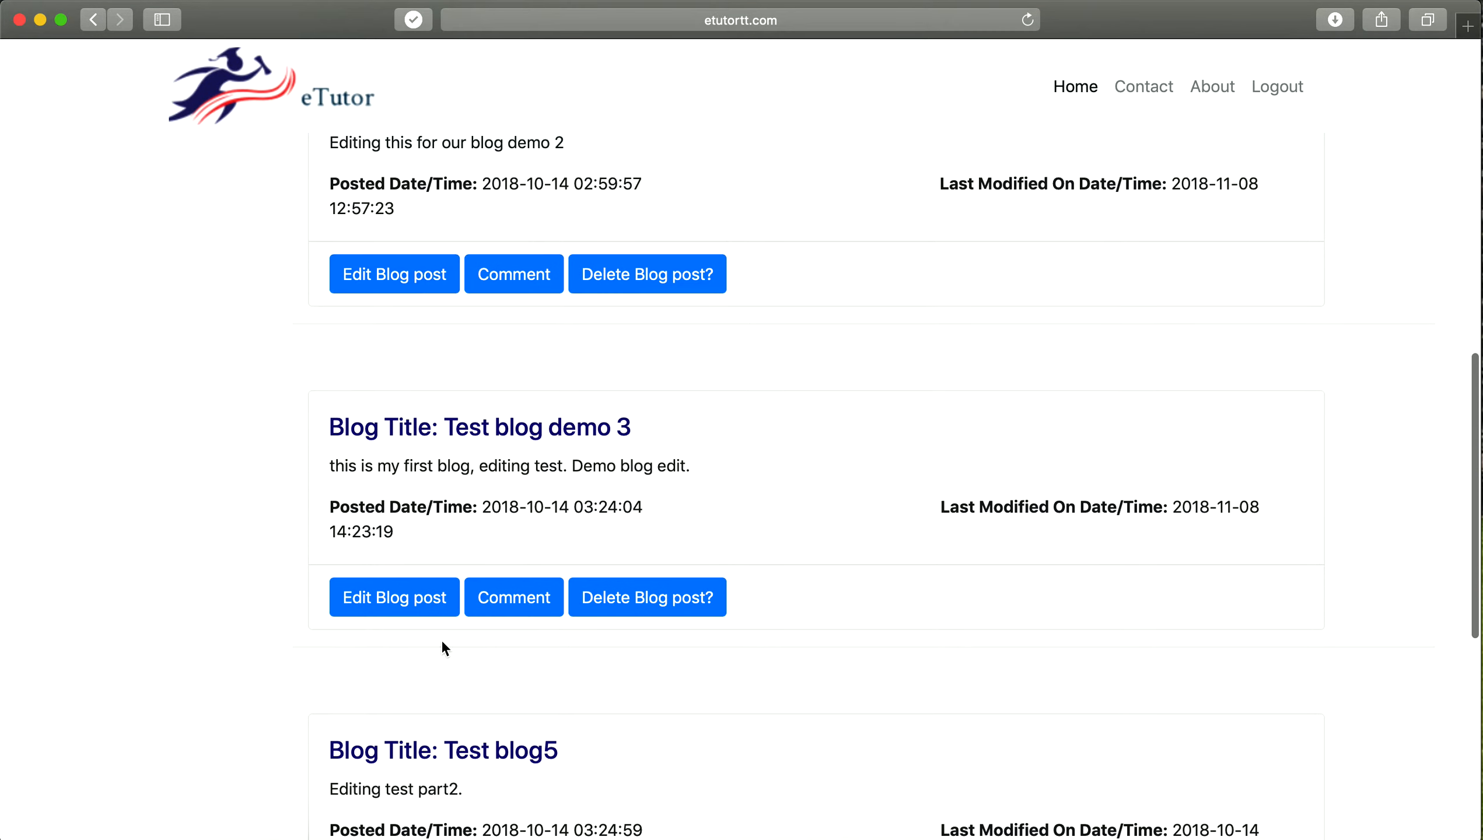
{"action": "scroll", "coordinate": [442, 643], "scroll_direction": "down", "scroll_amount": 5}
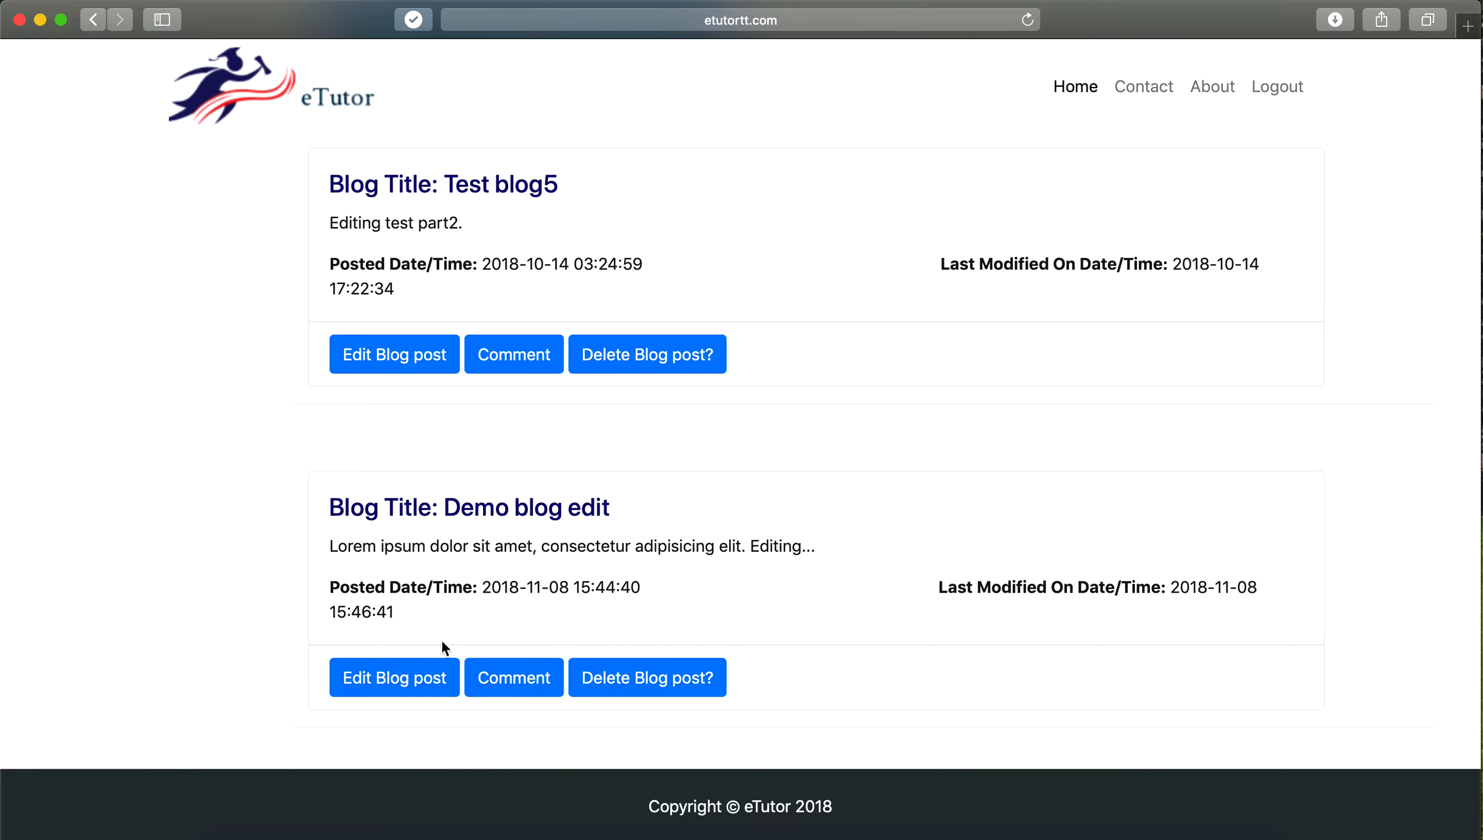
{"action": "left_click", "coordinate": [533, 672]}
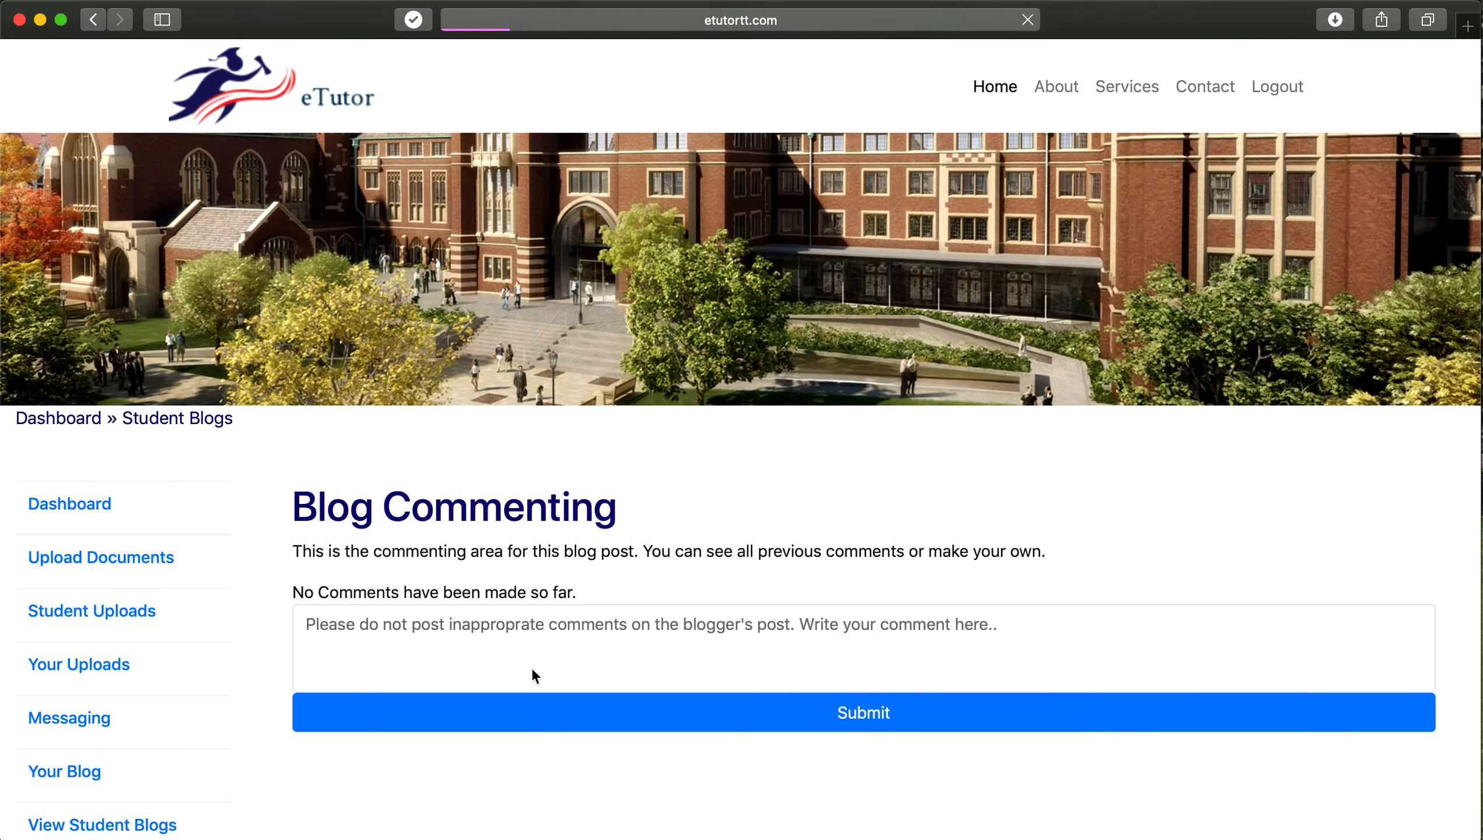
{"action": "scroll", "coordinate": [531, 668], "scroll_direction": "down", "scroll_amount": 2}
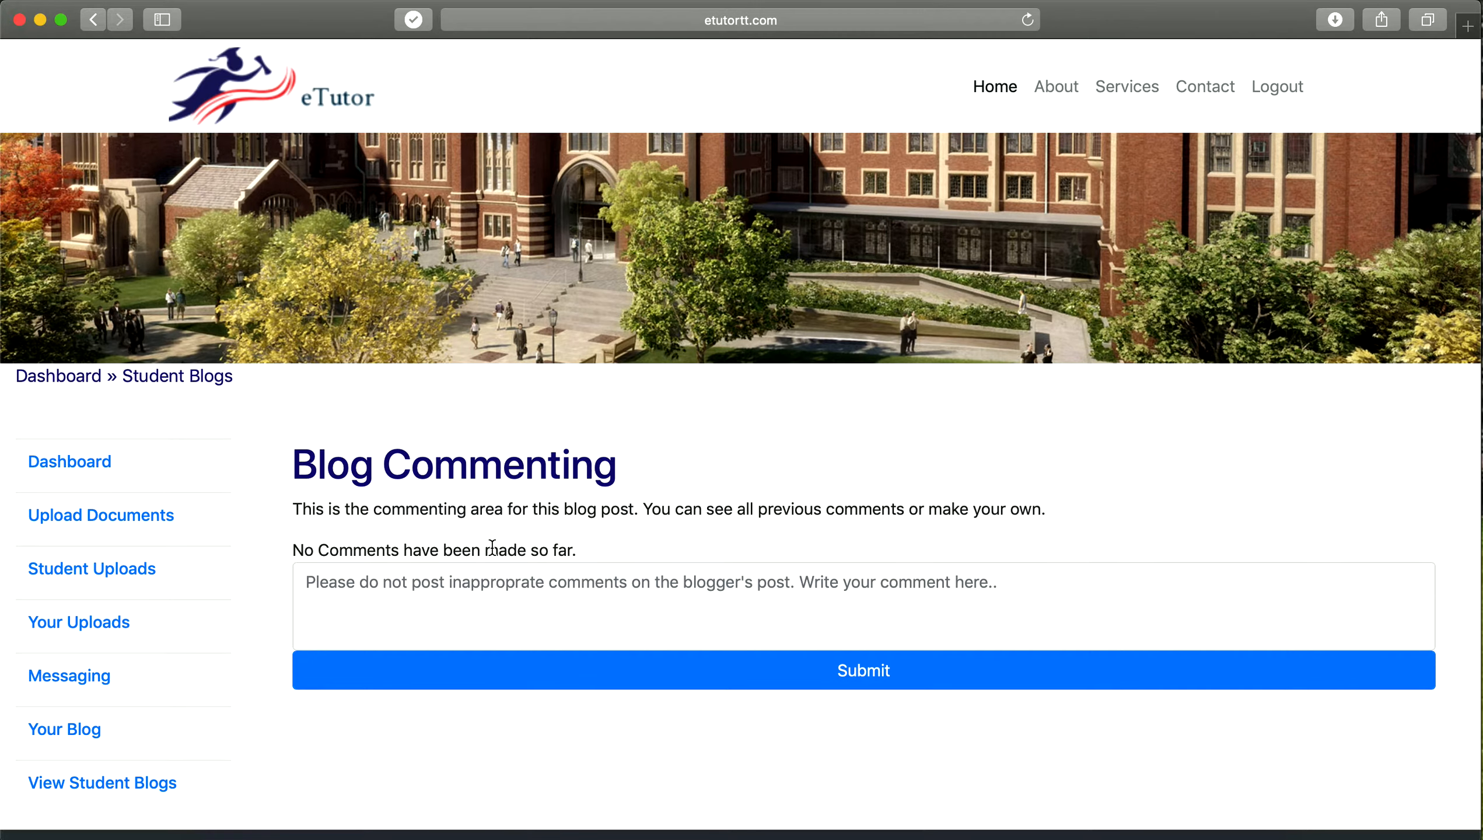
{"action": "left_click", "coordinate": [93, 19]}
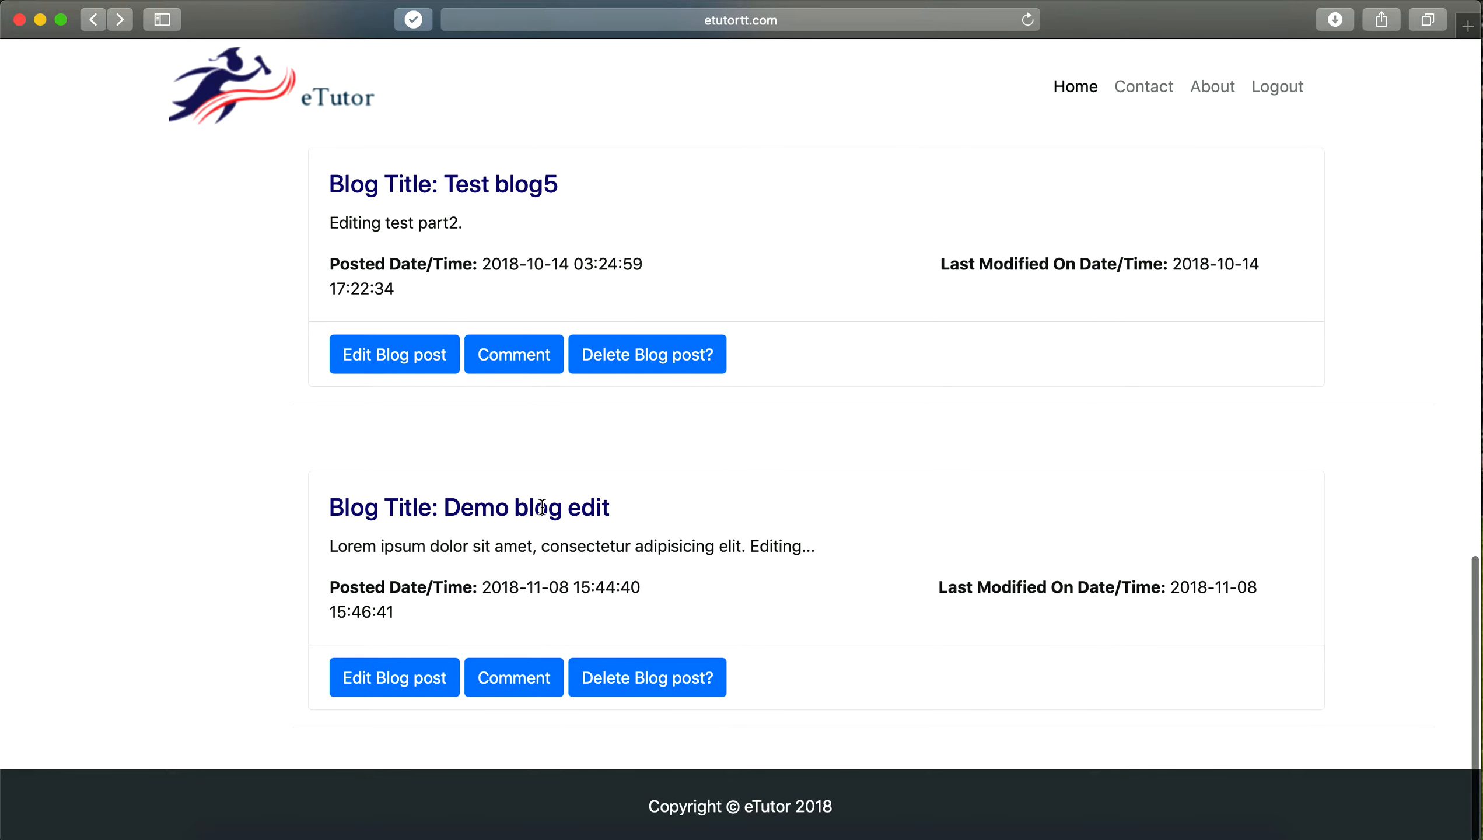
- Delete the "Demo blog edit" post, confirming the permanent deletion, and check the remaining own blog posts
{"action": "left_click", "coordinate": [674, 677]}
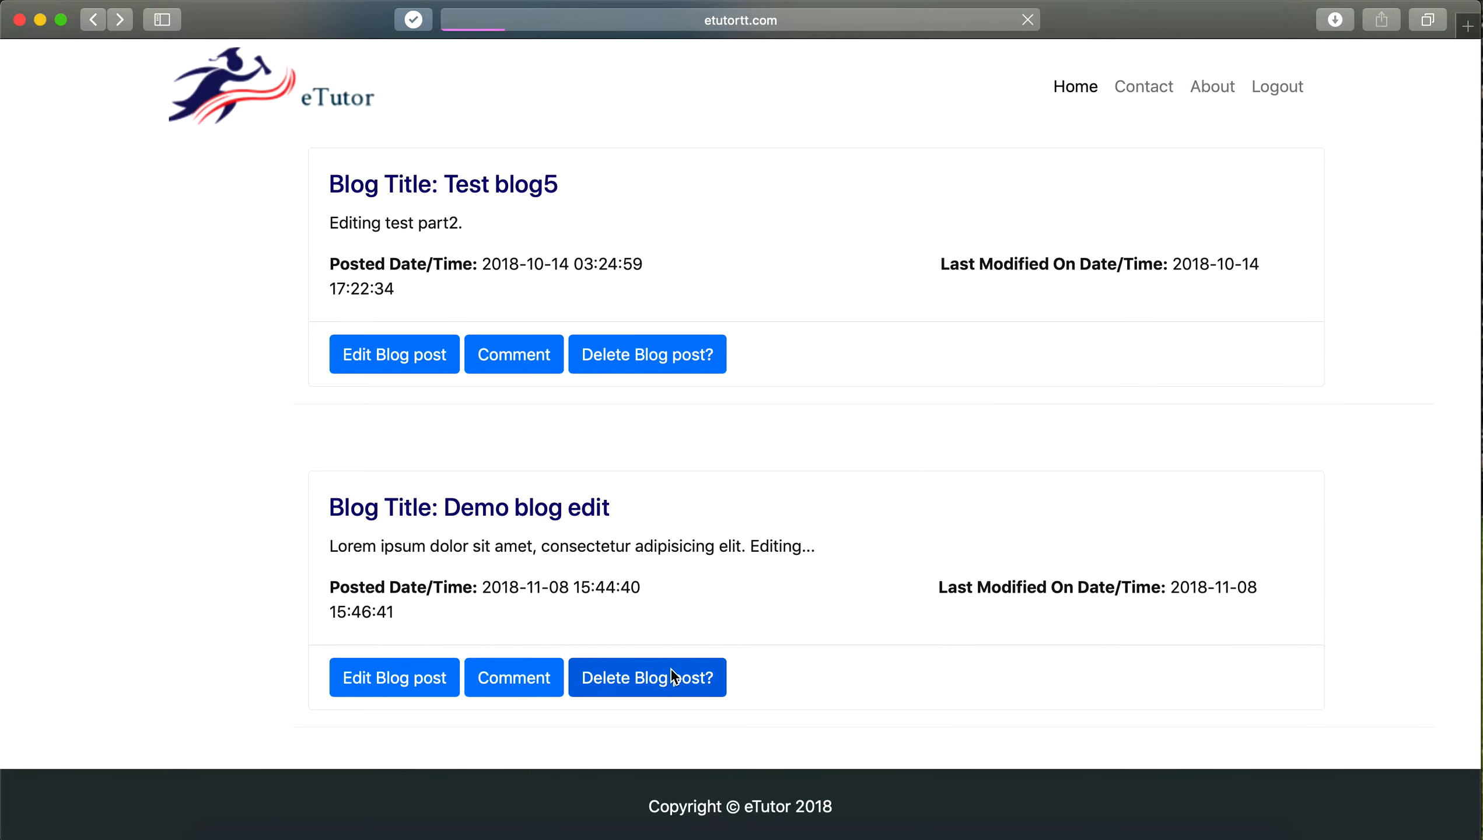
{"action": "scroll", "coordinate": [671, 668], "scroll_direction": "down", "scroll_amount": 2}
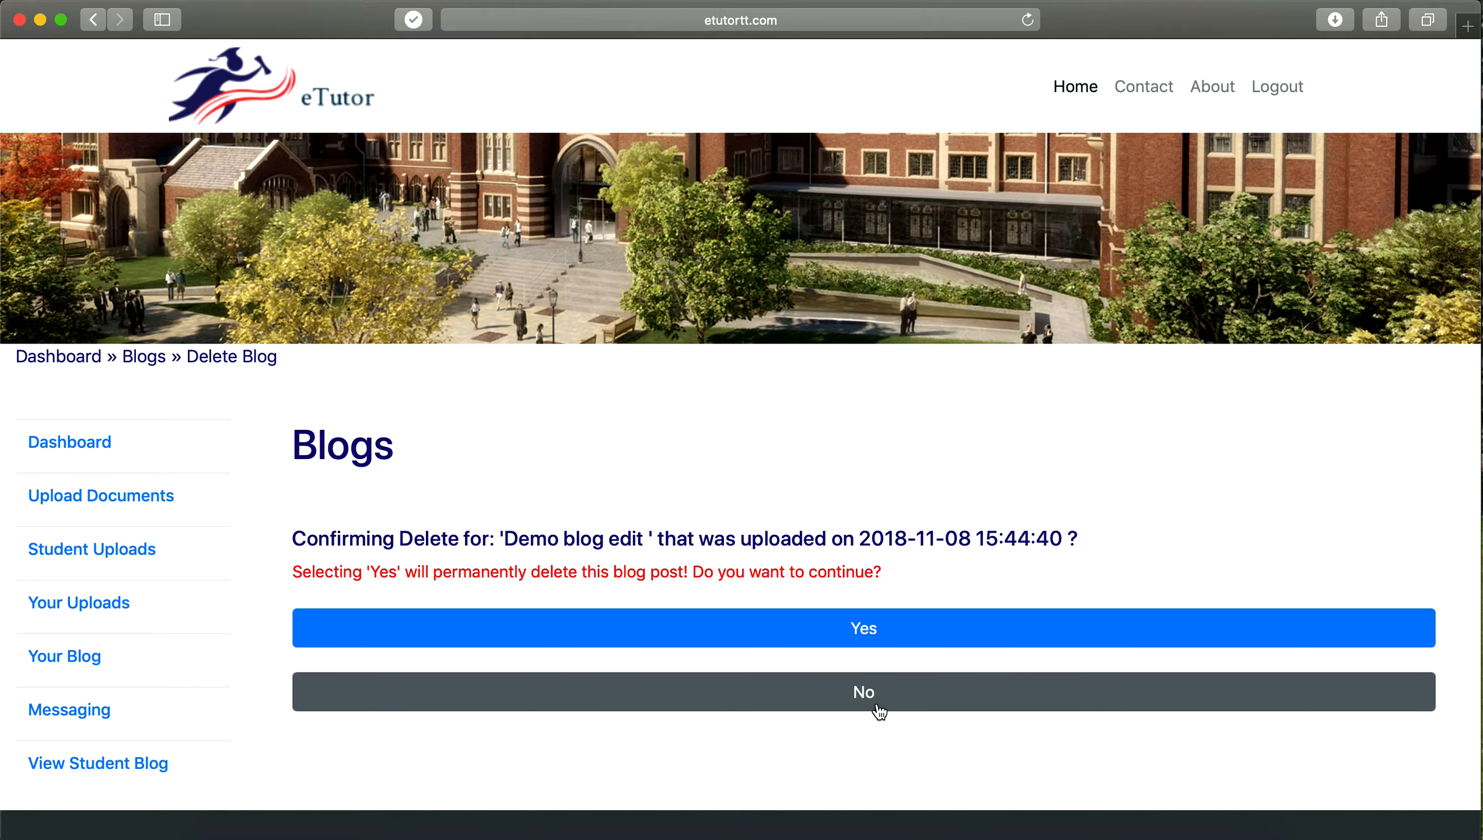
{"action": "left_click", "coordinate": [859, 628]}
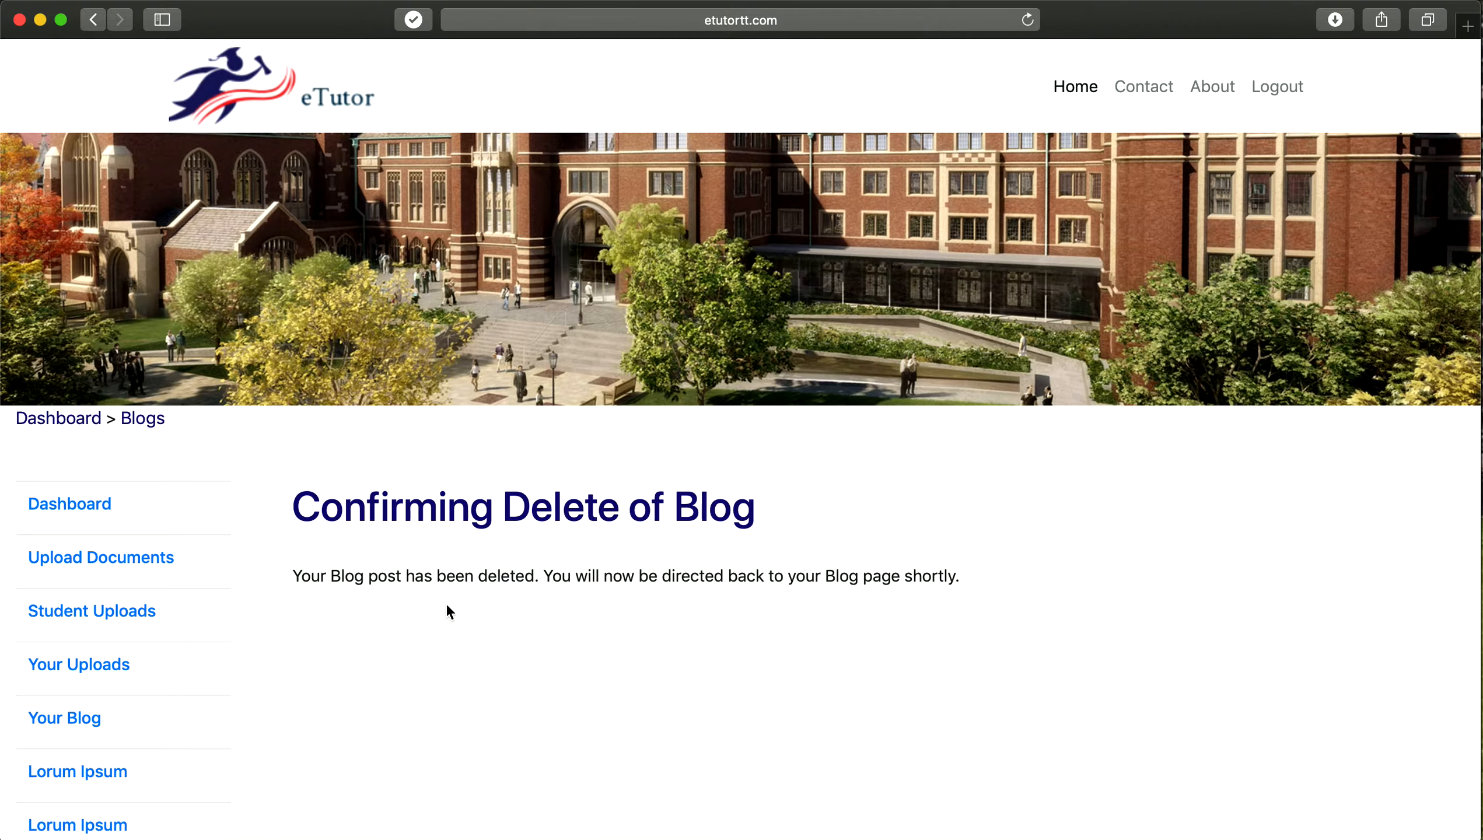
{"action": "scroll", "coordinate": [447, 604], "scroll_direction": "down", "scroll_amount": 10}
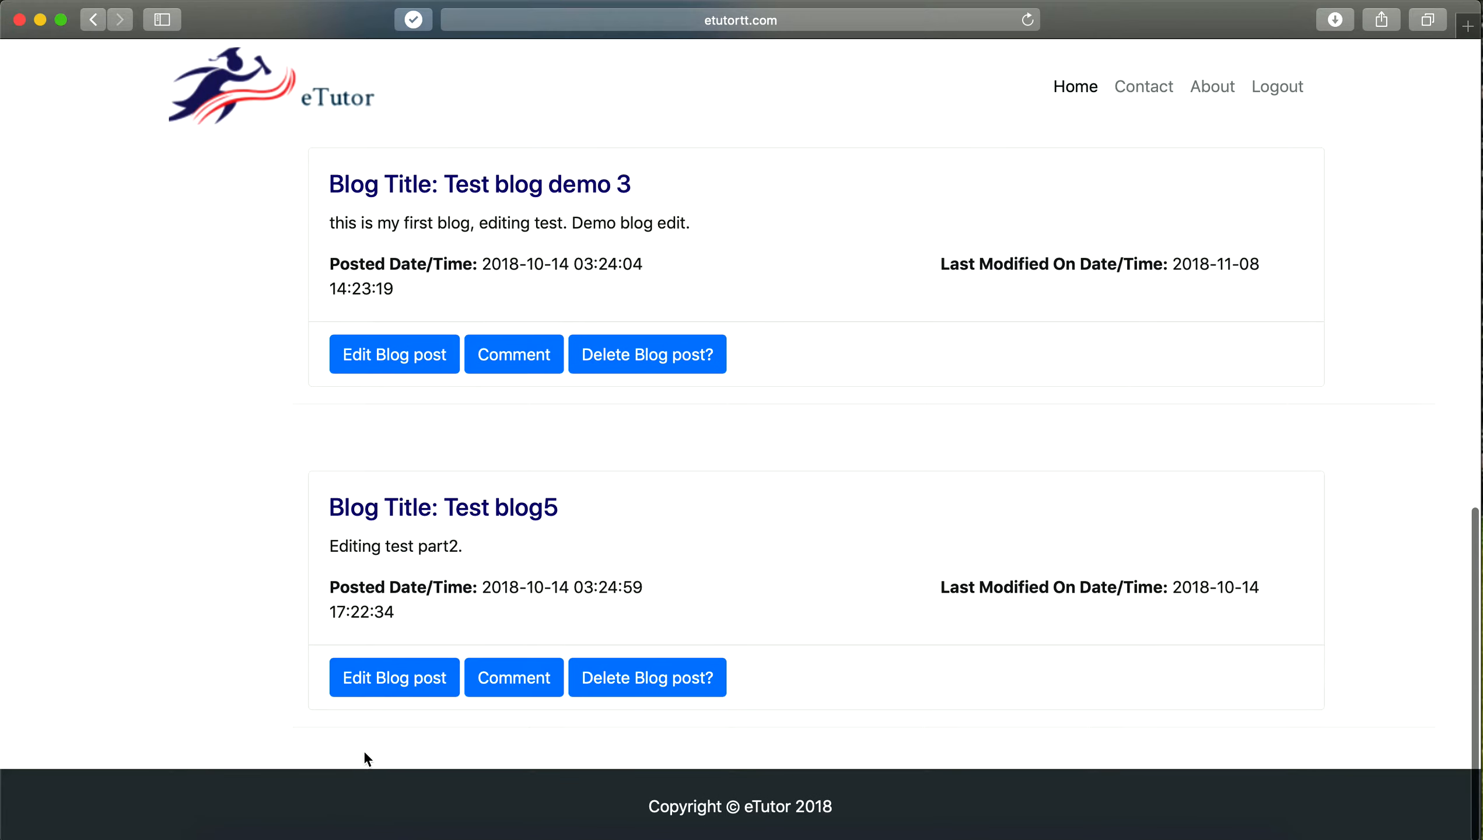
{"action": "scroll", "coordinate": [431, 749], "scroll_direction": "down", "scroll_amount": 2}
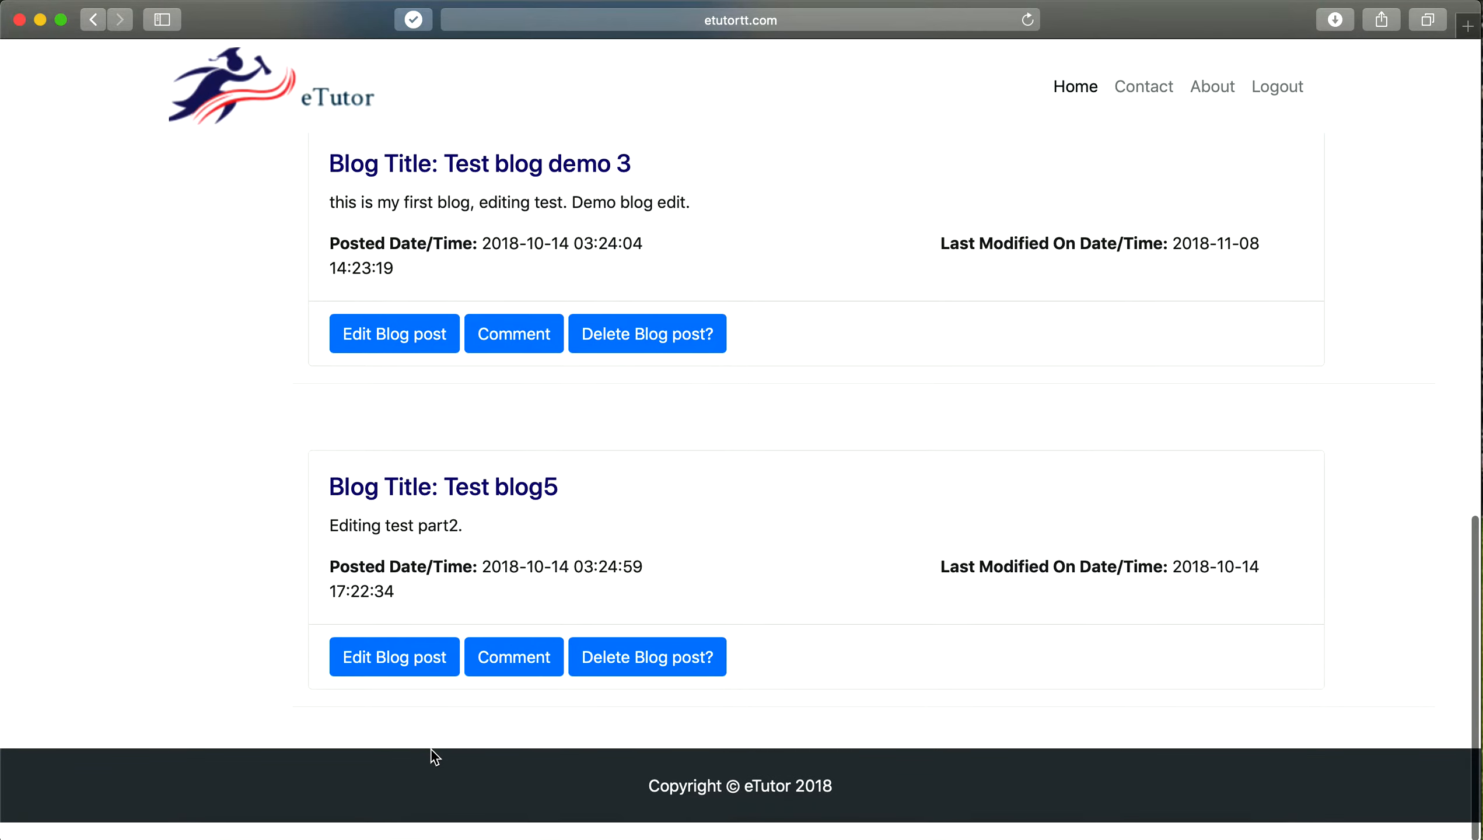
- Log out of the tutor account
{"action": "scroll", "coordinate": [837, 389], "scroll_direction": "up", "scroll_amount": 15}
{"action": "scroll", "coordinate": [837, 398], "scroll_direction": "up", "scroll_amount": 3}
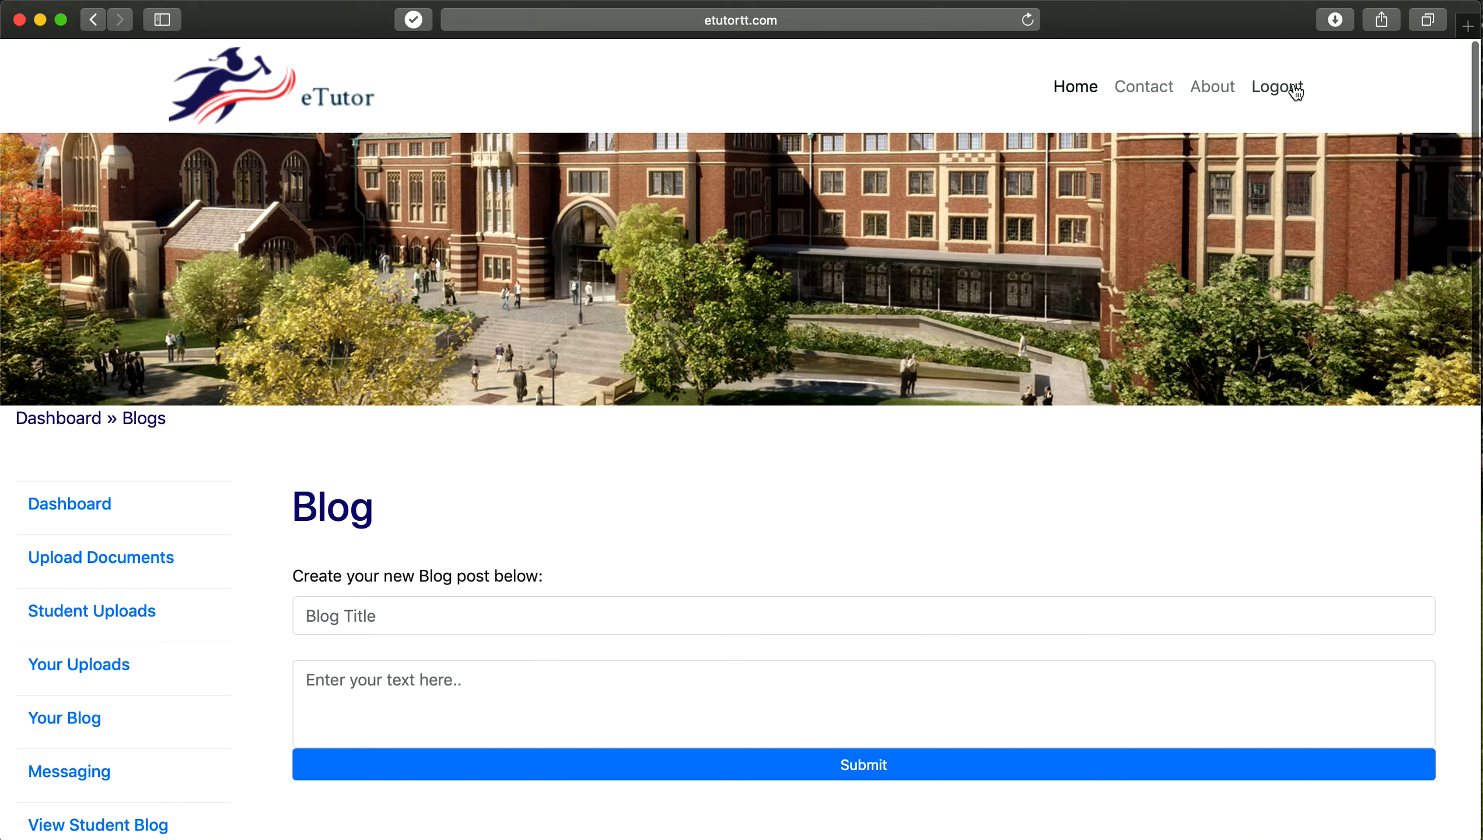
{"action": "left_click", "coordinate": [1293, 87]}
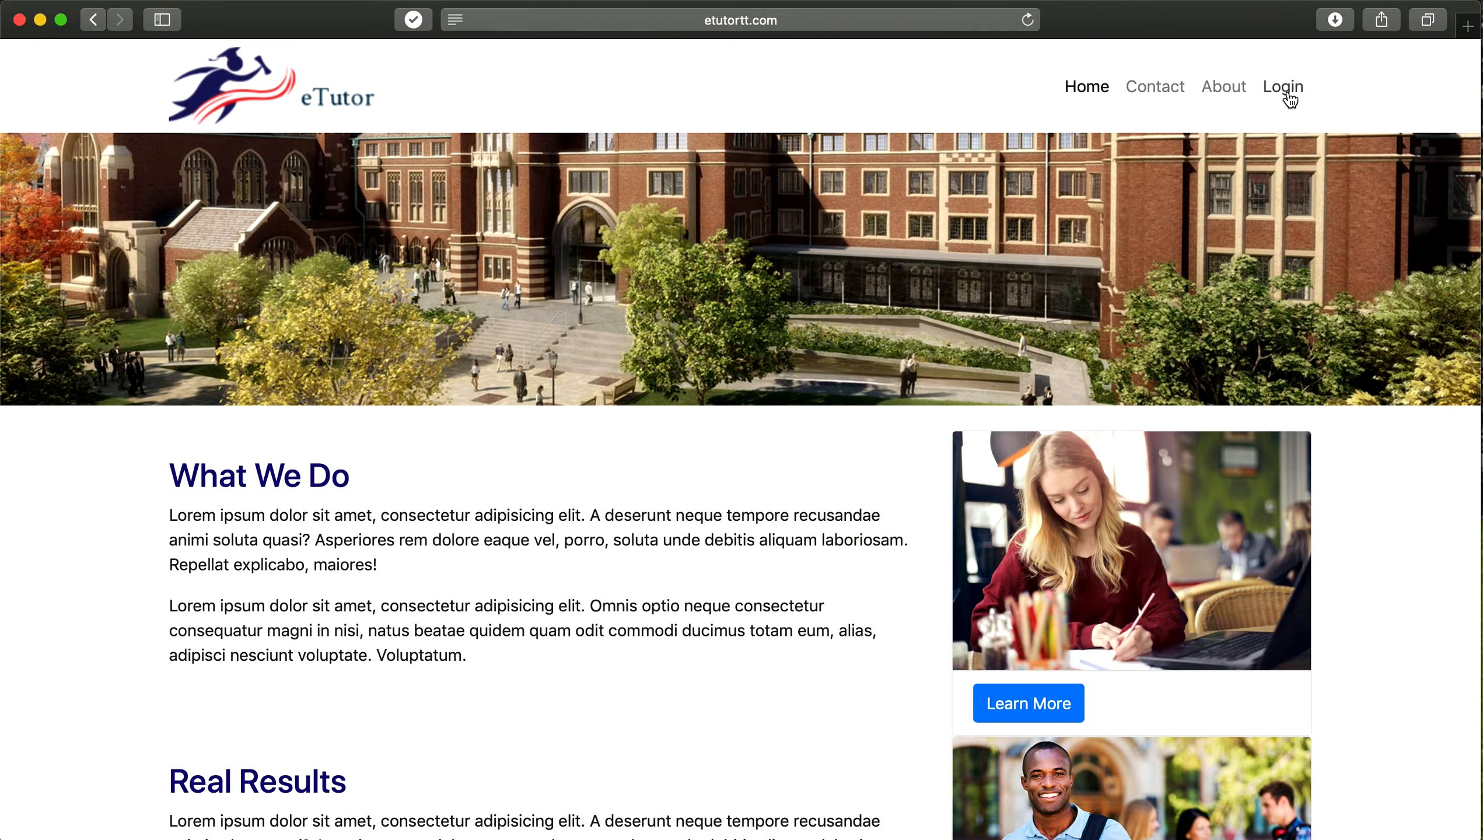
- Log in to the student account using its saved e-mail and password
{"action": "left_click", "coordinate": [1287, 91]}
{"action": "left_click", "coordinate": [280, 605]}
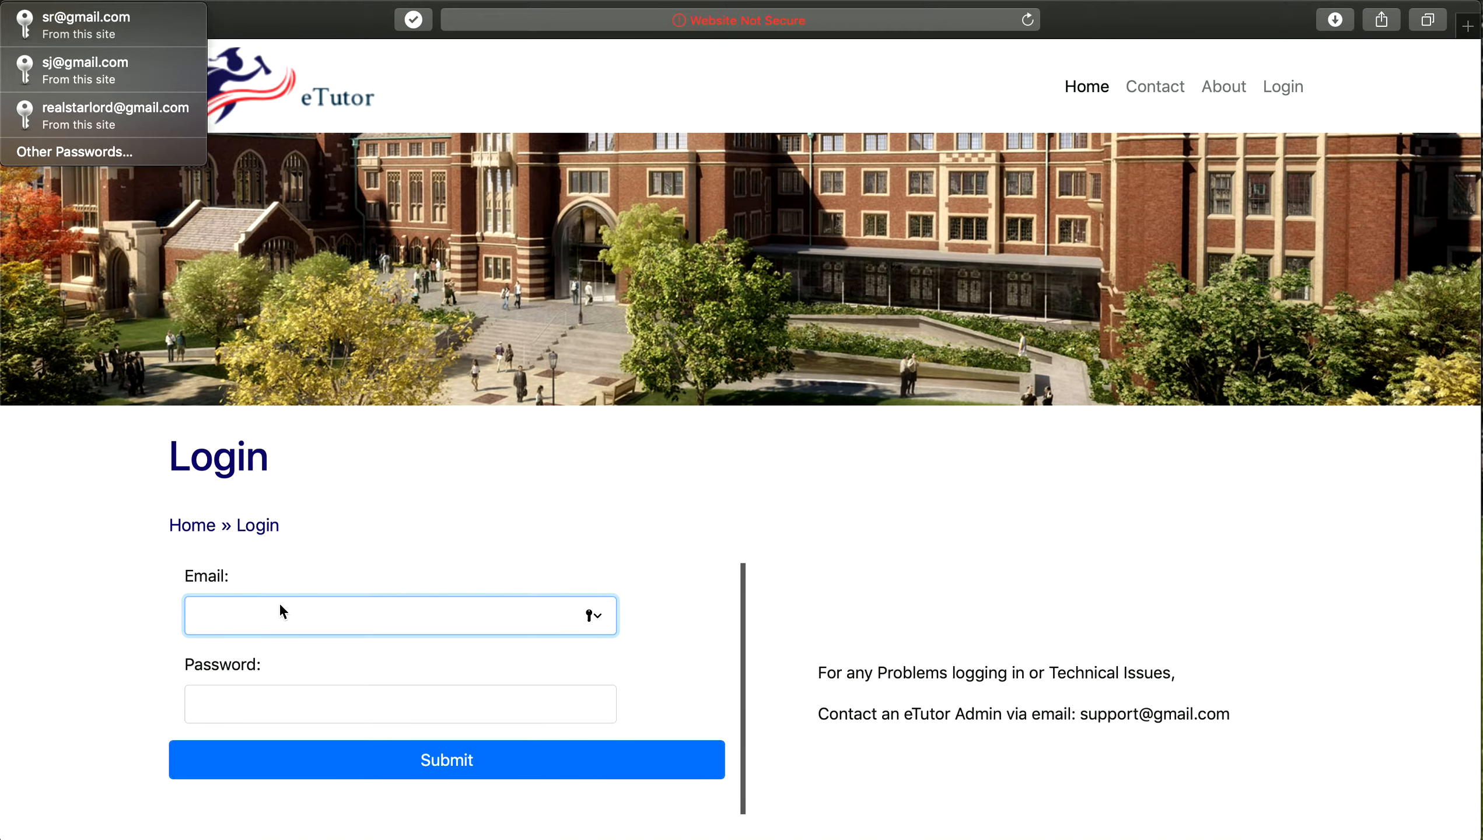
{"action": "key", "text": "Down"}
{"action": "key", "text": "Down"}
{"action": "key", "text": "Down"}
{"action": "key", "text": "Return"}
{"action": "left_click", "coordinate": [408, 772]}
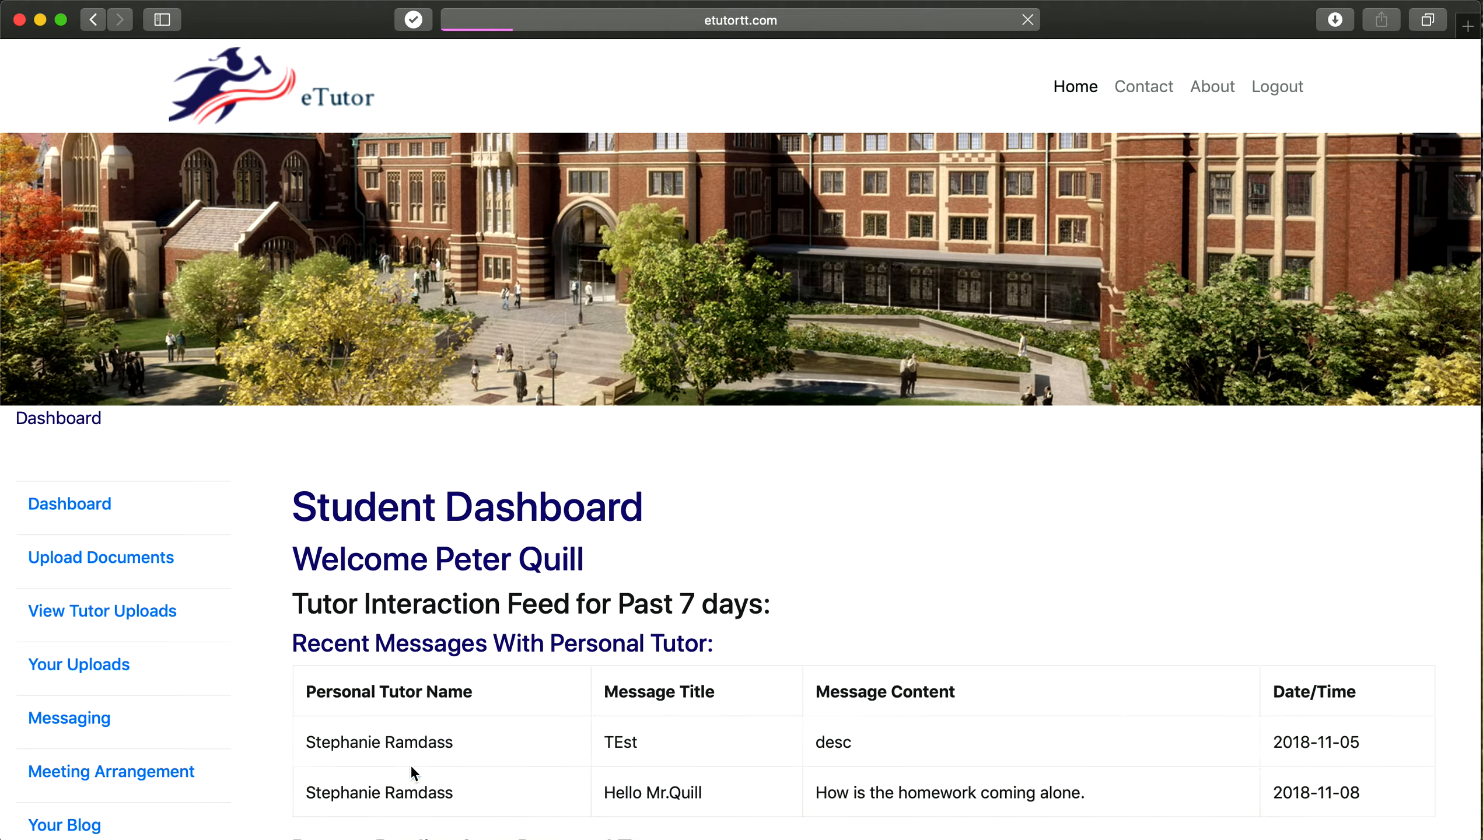
- Open the last post in the student's own blog, the "Lorem ipsum dolor sit amet" one, for editing
{"action": "scroll", "coordinate": [655, 589], "scroll_direction": "down", "scroll_amount": 5}
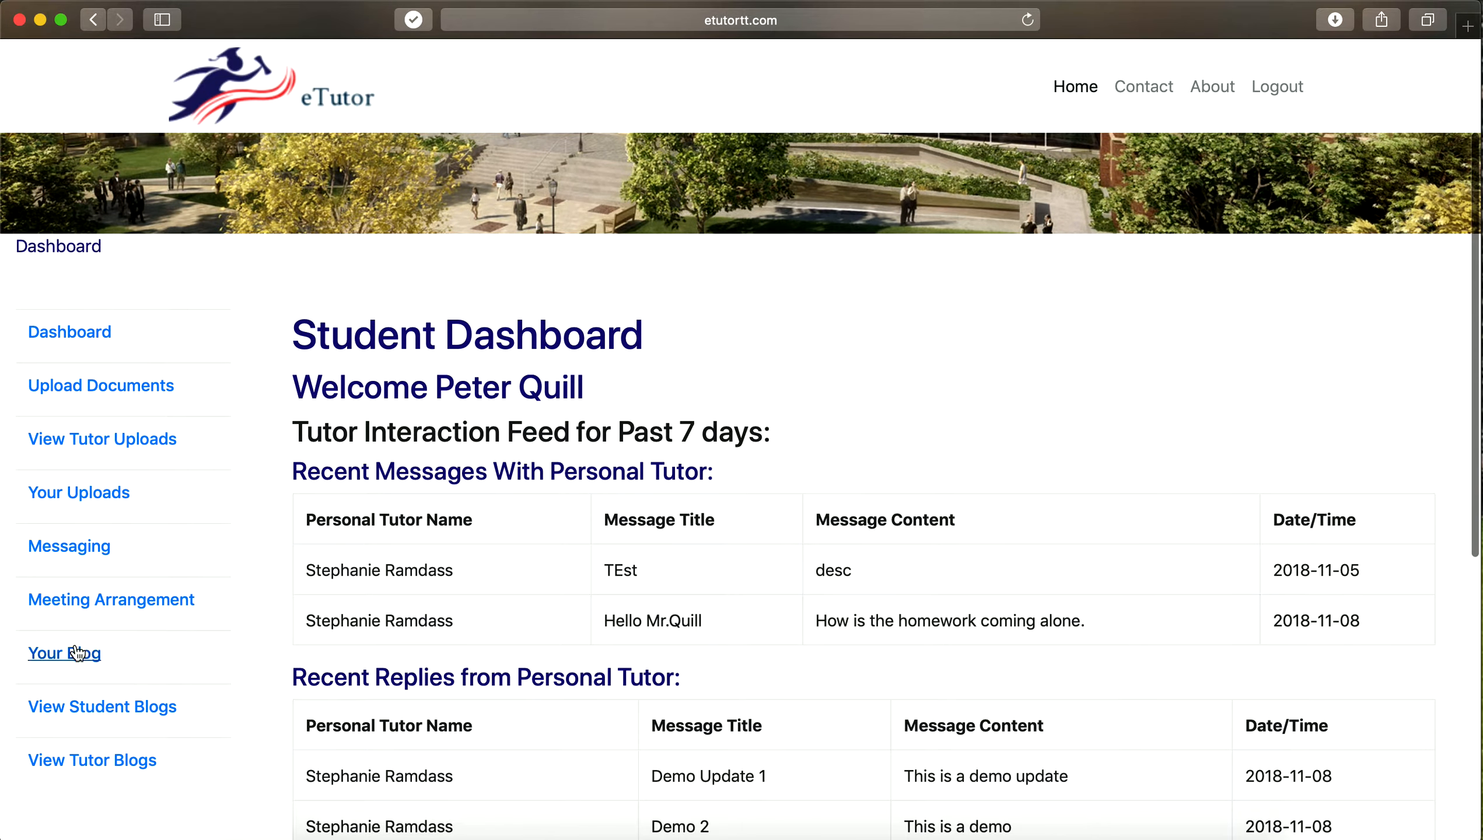
{"action": "left_click", "coordinate": [52, 650]}
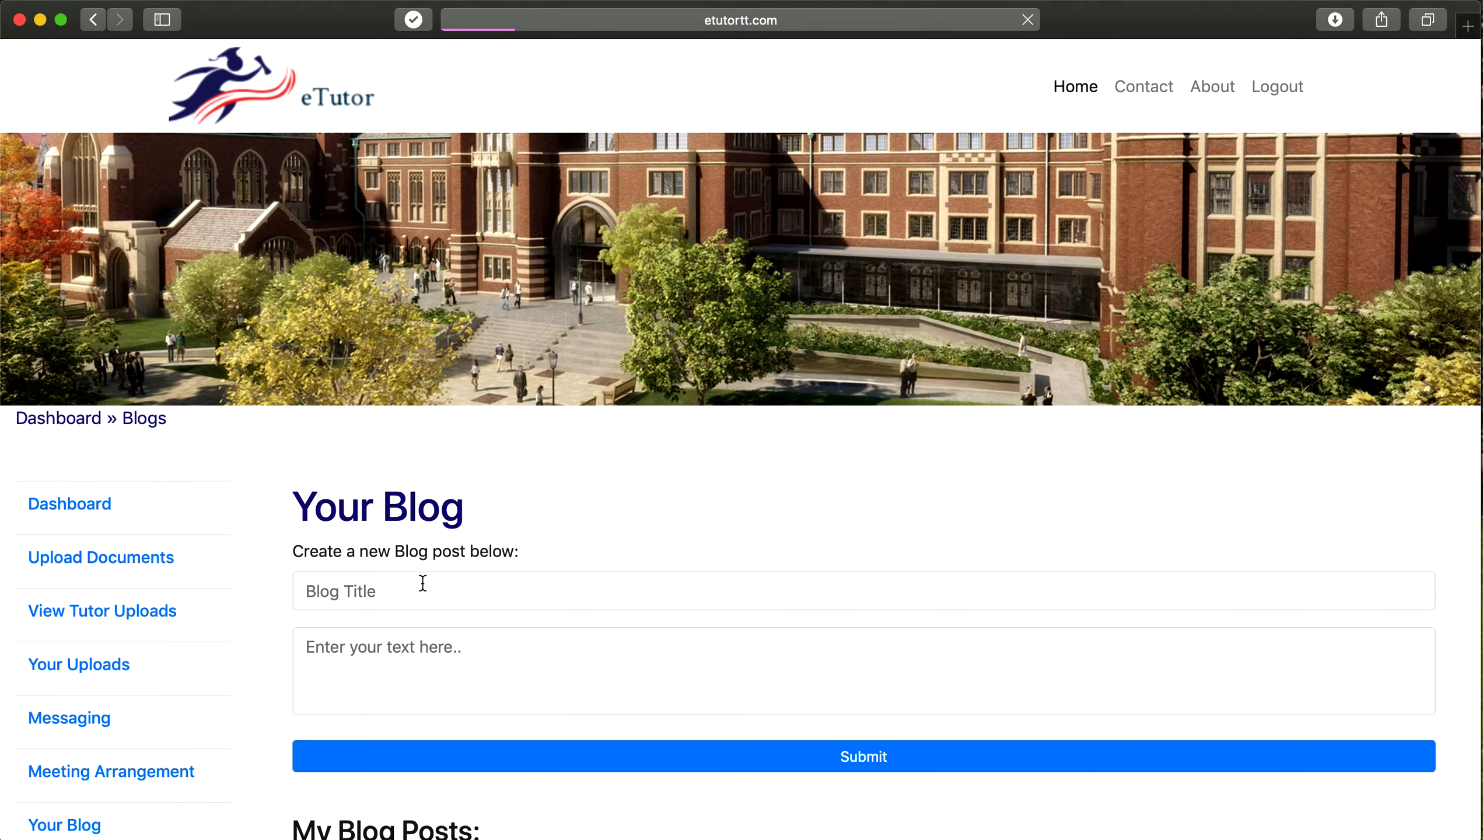
{"action": "scroll", "coordinate": [423, 583], "scroll_direction": "down", "scroll_amount": 15}
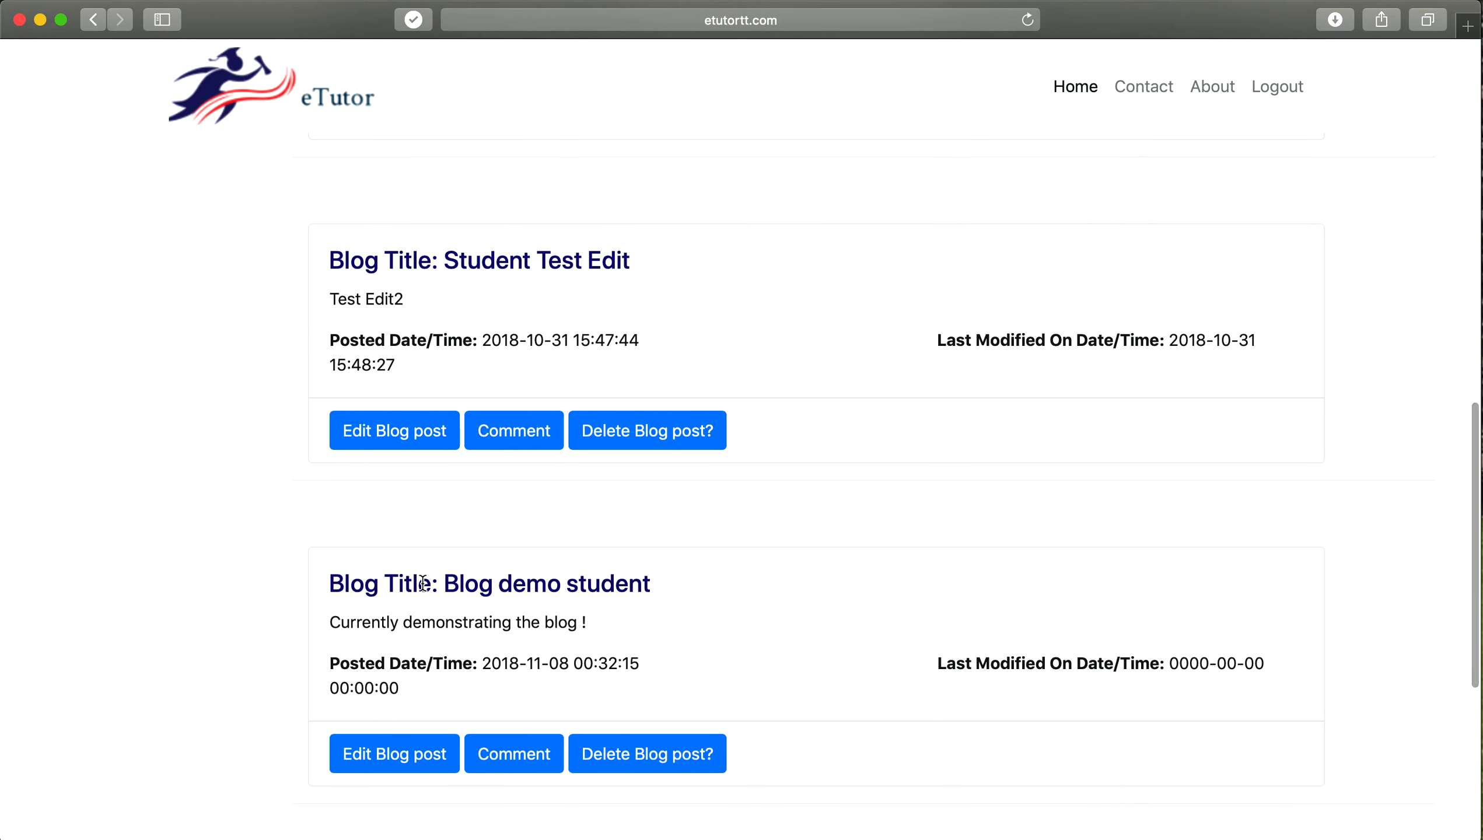
{"action": "scroll", "coordinate": [423, 583], "scroll_direction": "down", "scroll_amount": 12}
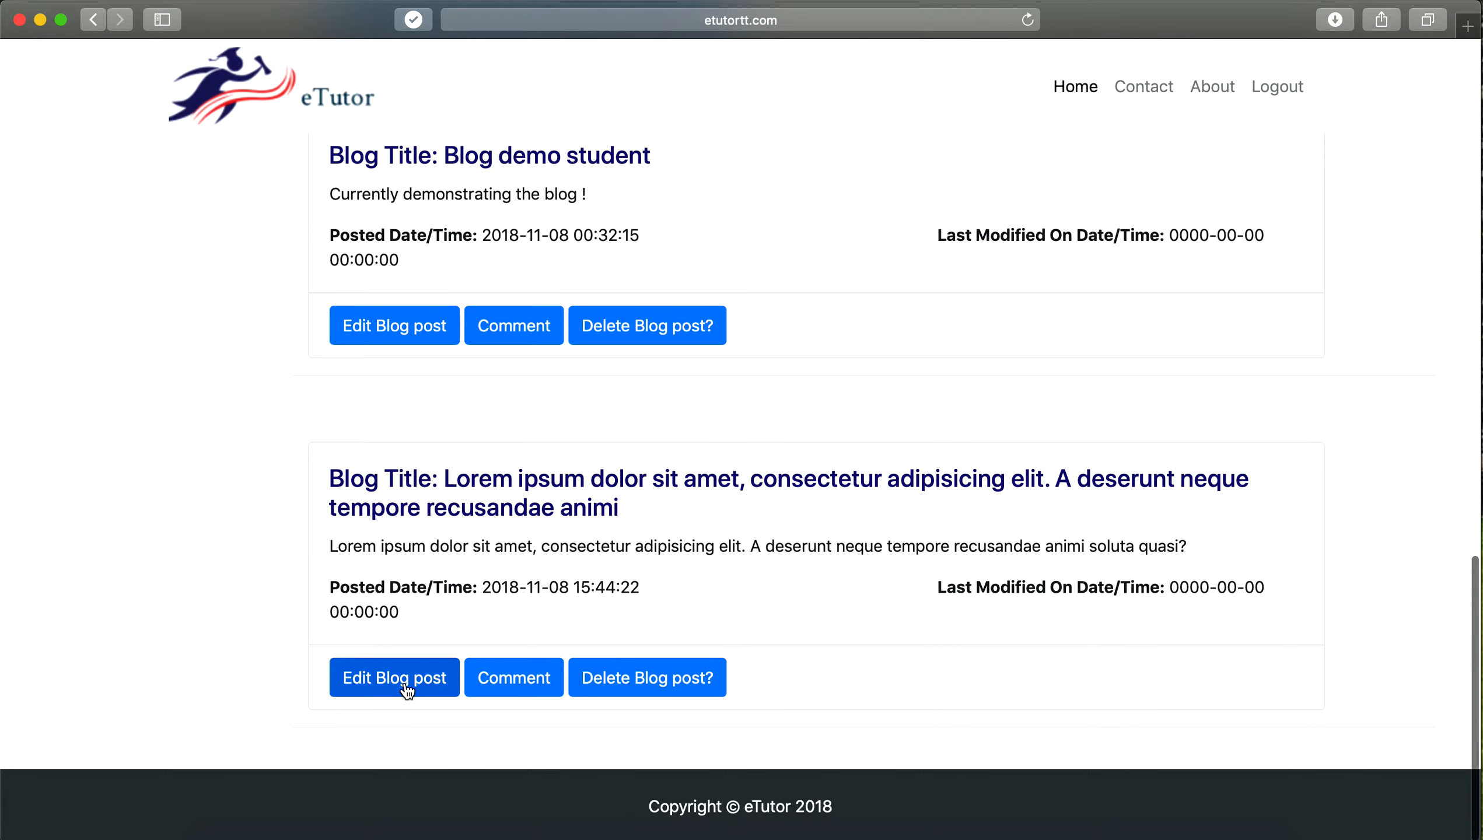
{"action": "left_click", "coordinate": [405, 685]}
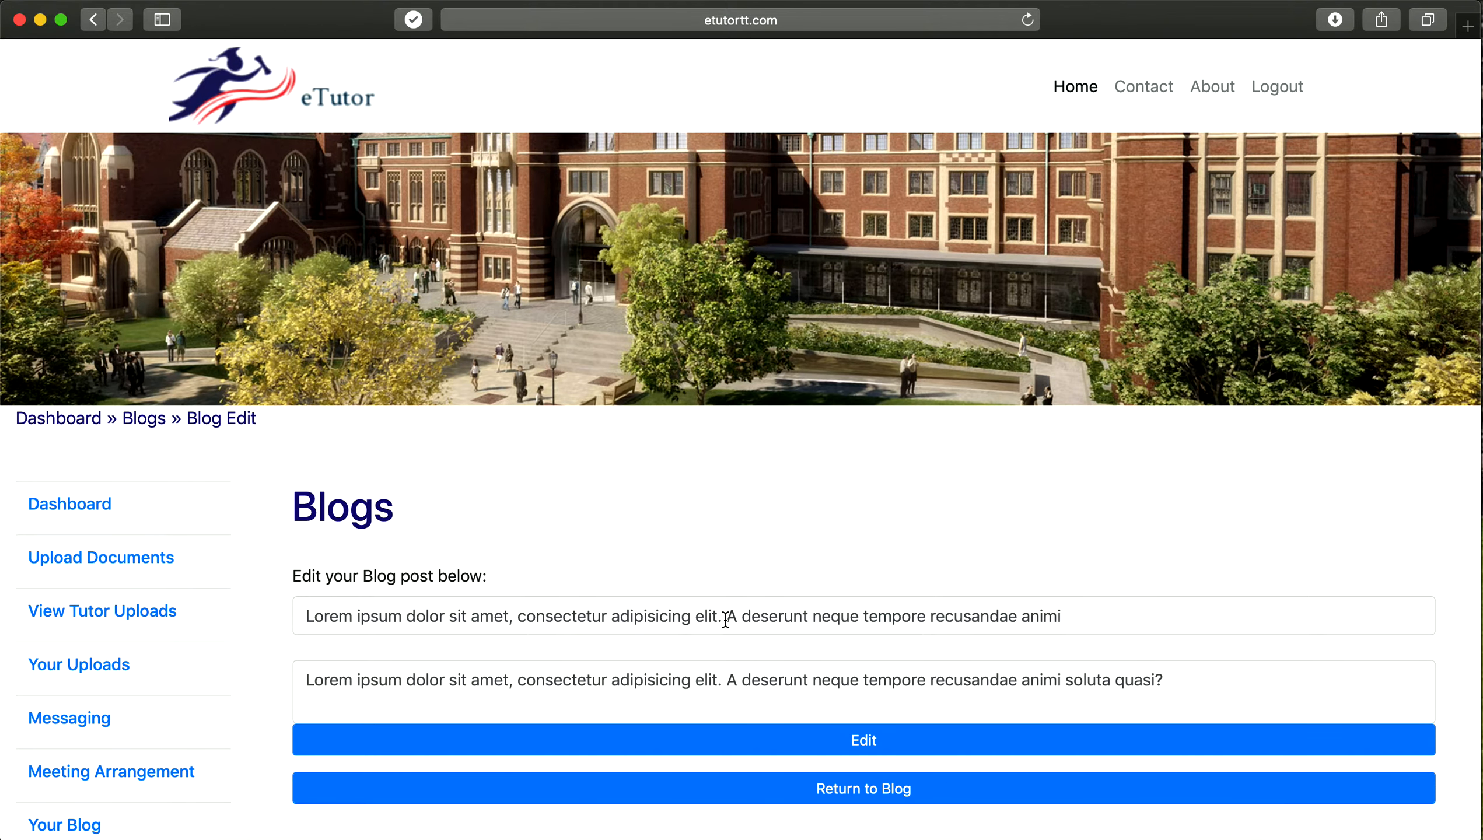
- Replace the title's second sentence with "Editing" and the body's second sentence with "Blog demo edit.", and save the post
{"action": "left_click_drag", "start_coordinate": [726, 618], "coordinate": [1148, 613]}
{"action": "key", "text": "BackSpace"}
{"action": "type", "text": "Editing"}
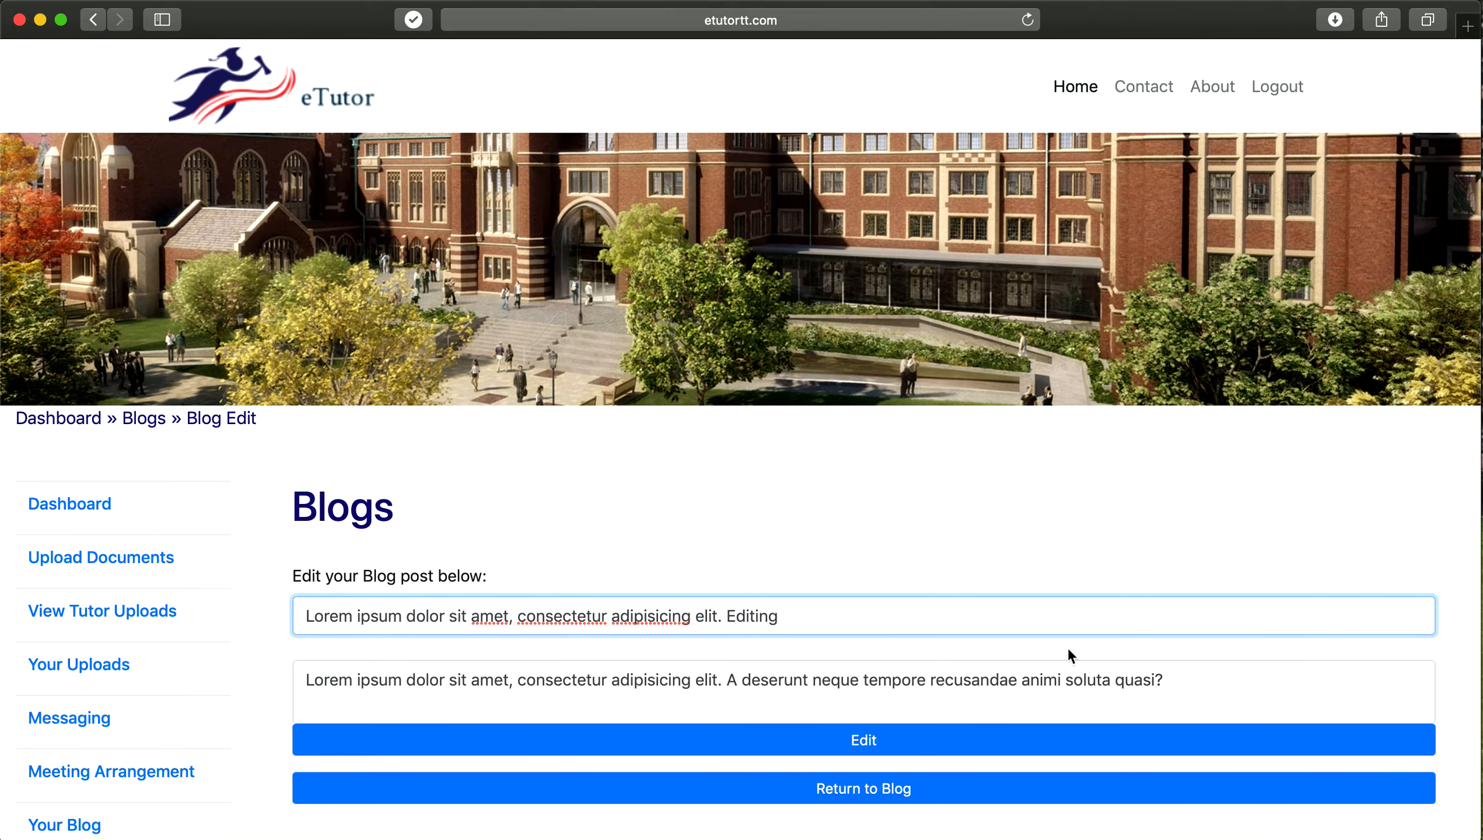
{"action": "left_click_drag", "start_coordinate": [729, 677], "coordinate": [1263, 673]}
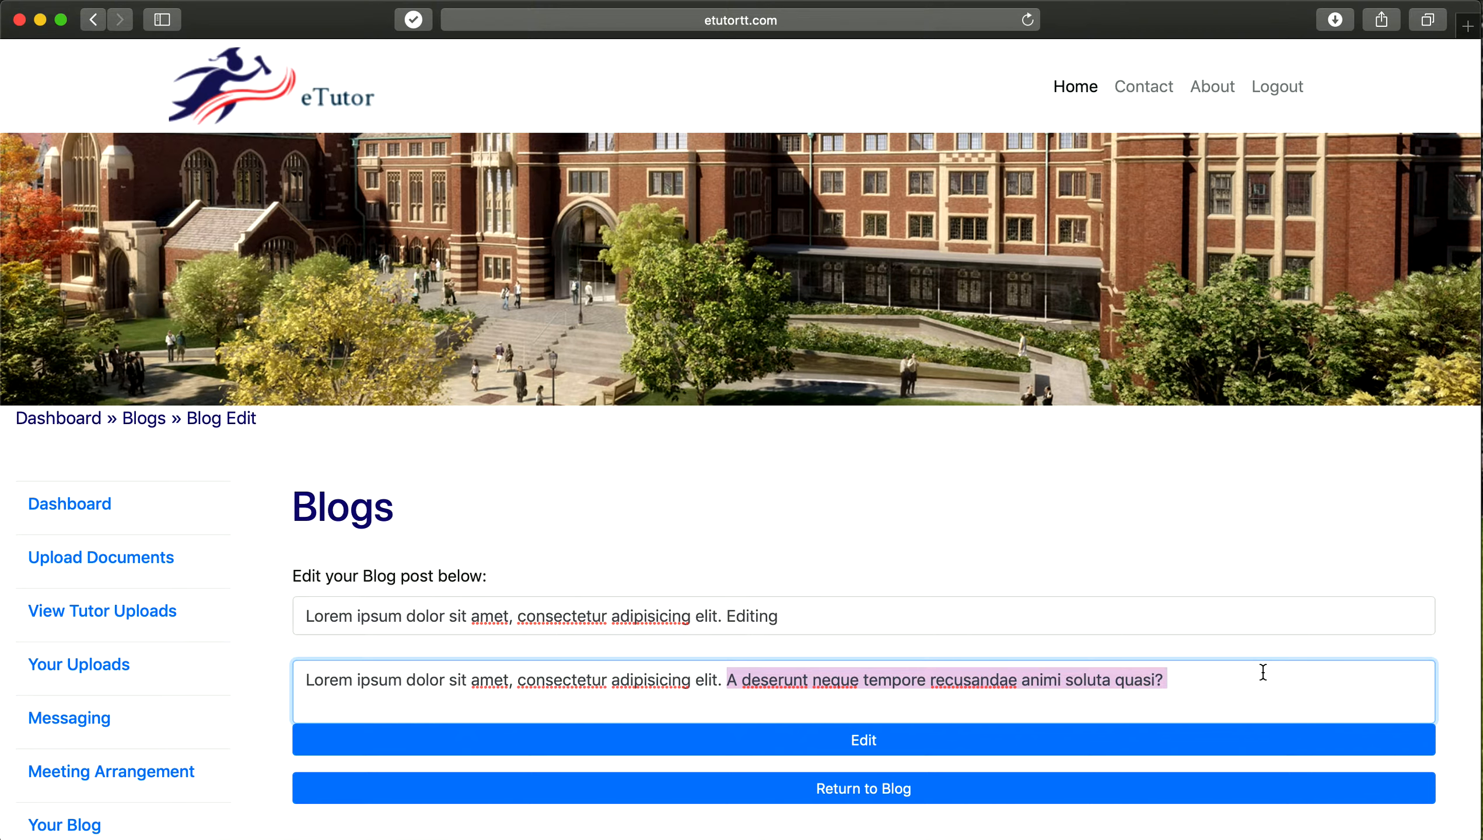
{"action": "type", "text": "Blog d"}
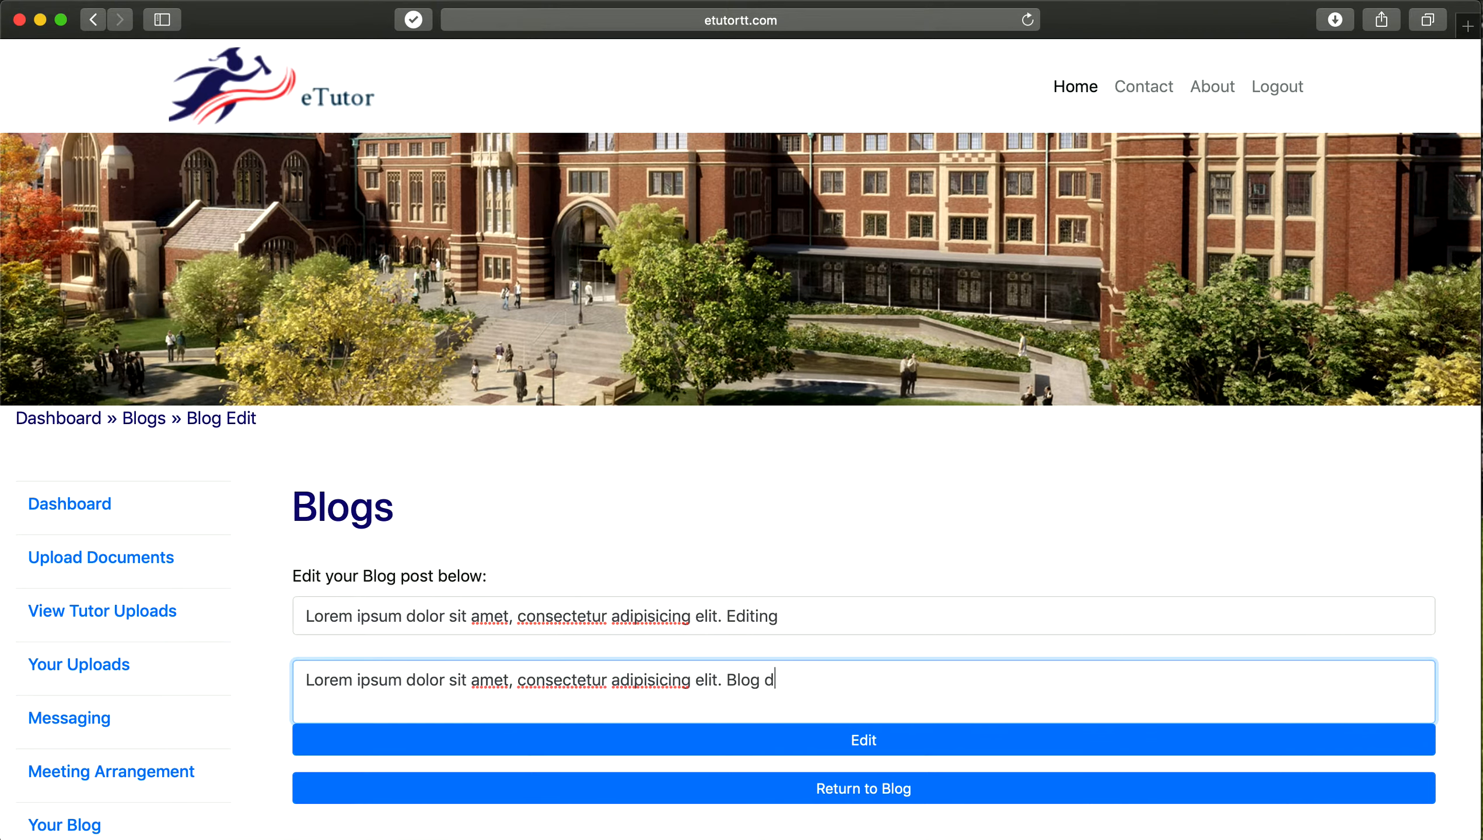
{"action": "type", "text": "emo edit."}
{"action": "left_click", "coordinate": [841, 743]}
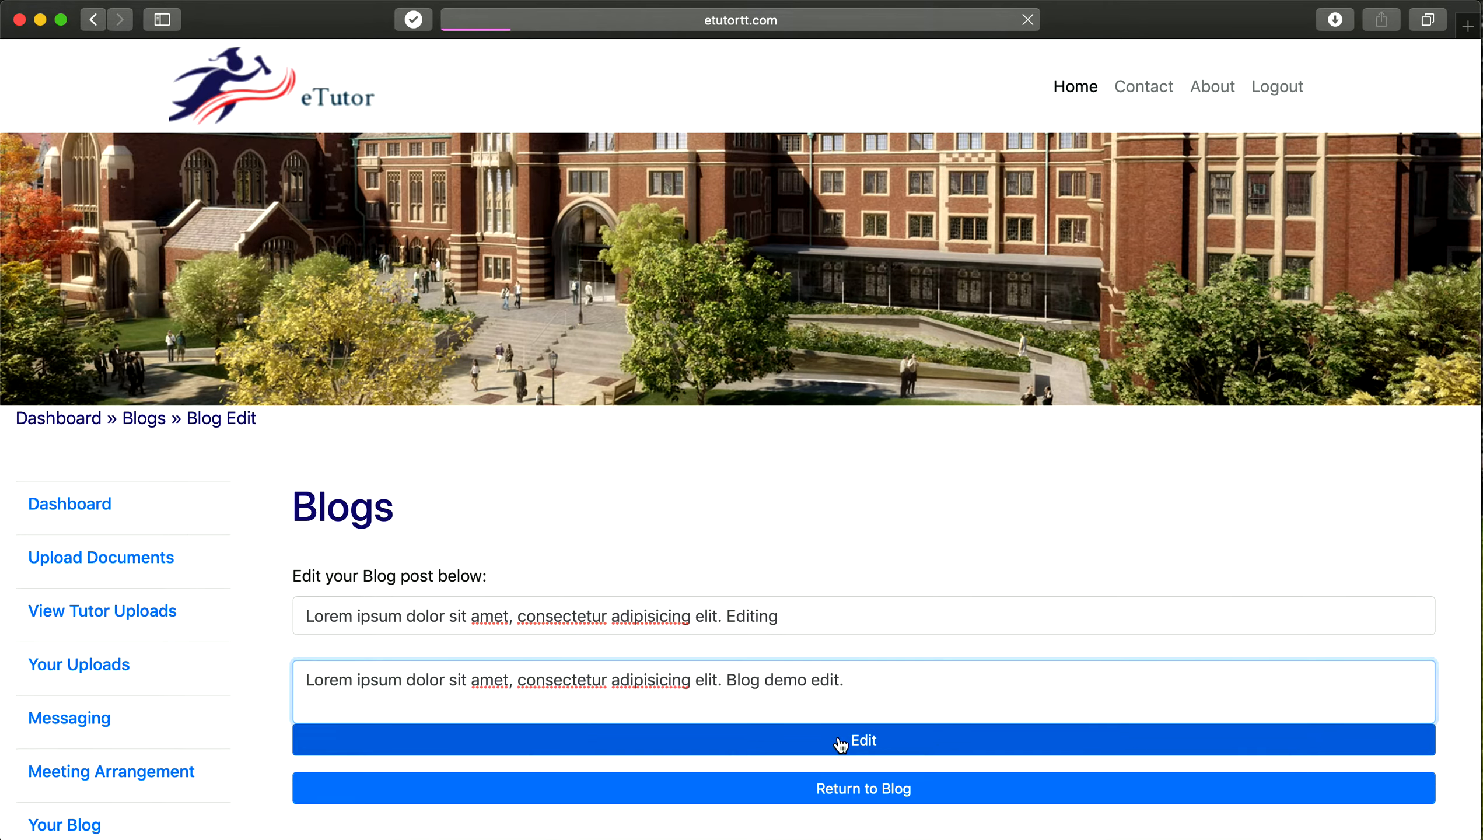
- Return to the blog and check the edited Lorem ipsum post's title, text and last modified date and time
{"action": "left_click_drag", "start_coordinate": [476, 616], "coordinate": [384, 566]}
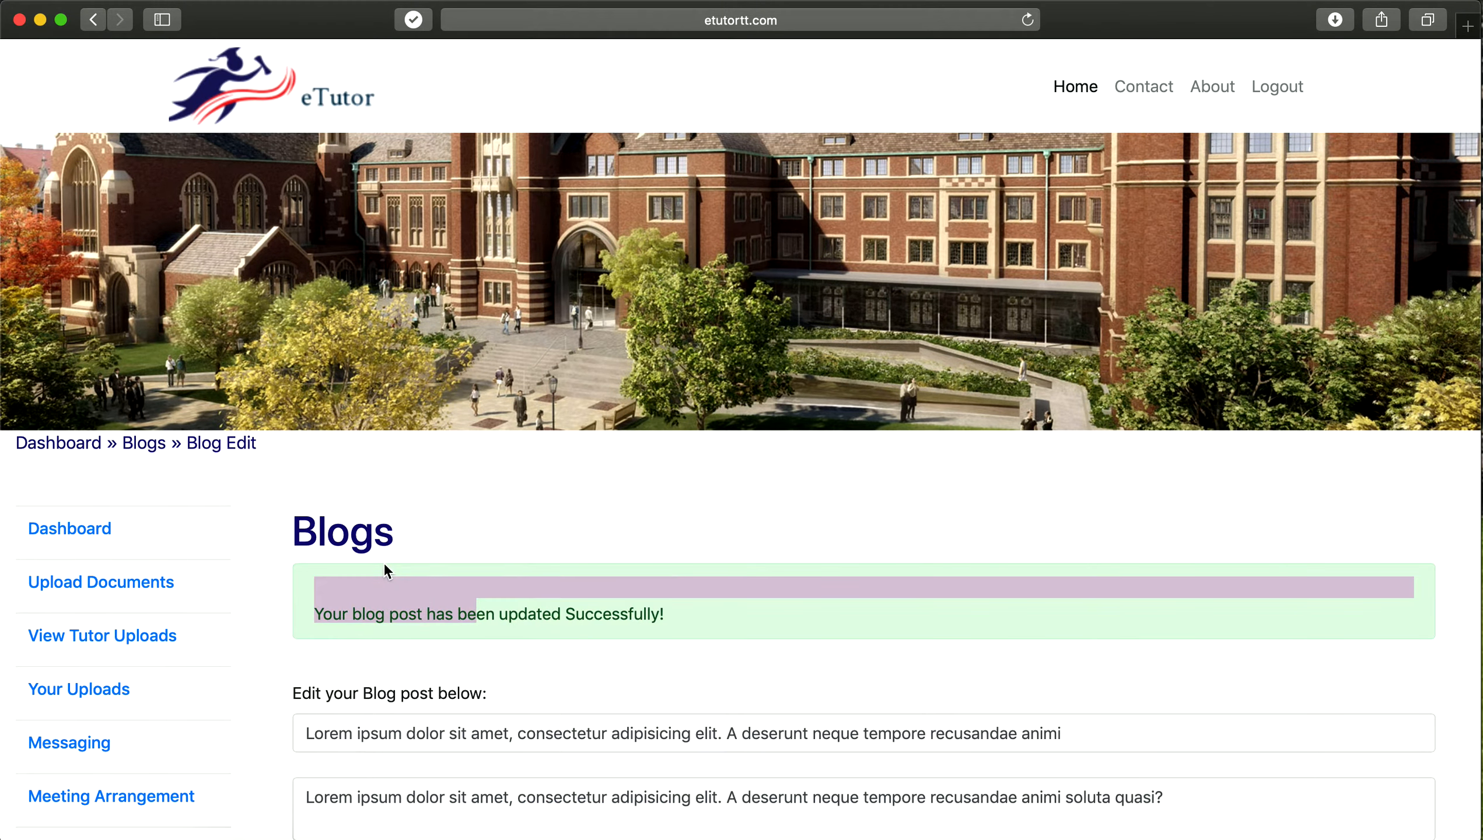
{"action": "left_click", "coordinate": [675, 562]}
{"action": "scroll", "coordinate": [674, 561], "scroll_direction": "down", "scroll_amount": 4}
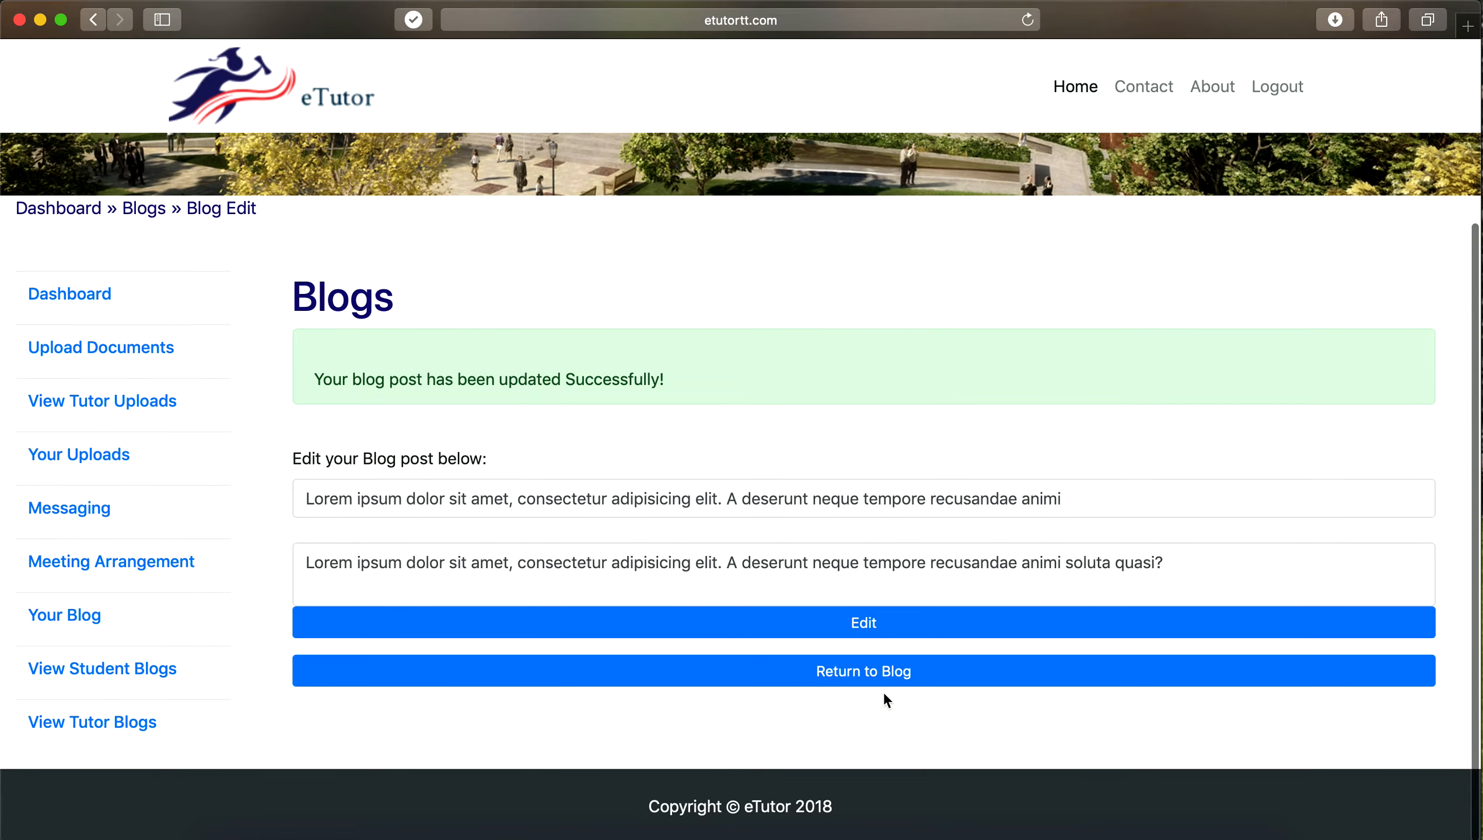
{"action": "left_click", "coordinate": [864, 677]}
{"action": "scroll", "coordinate": [863, 683], "scroll_direction": "down", "scroll_amount": 15}
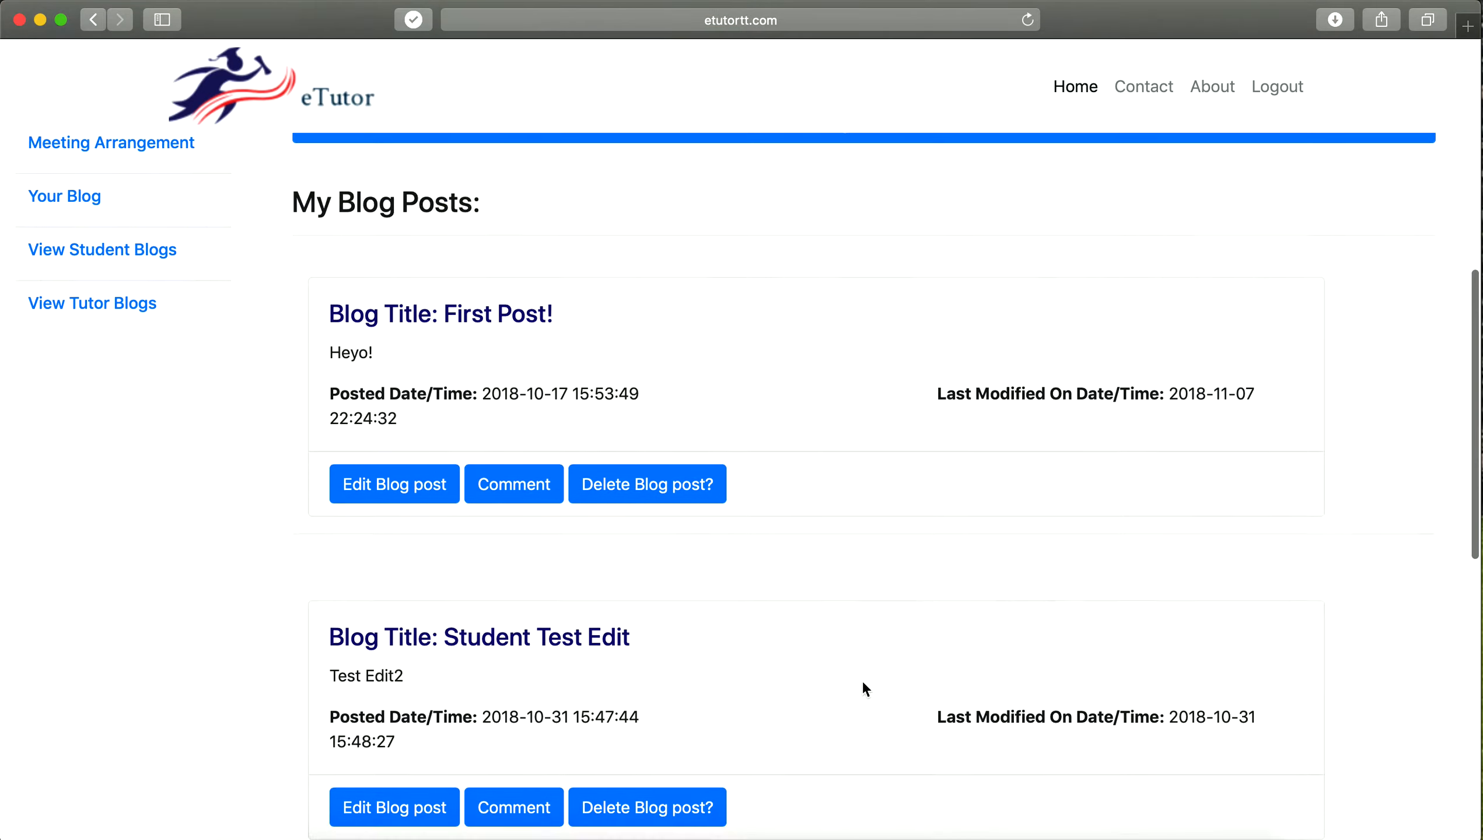
{"action": "scroll", "coordinate": [862, 681], "scroll_direction": "down", "scroll_amount": 4}
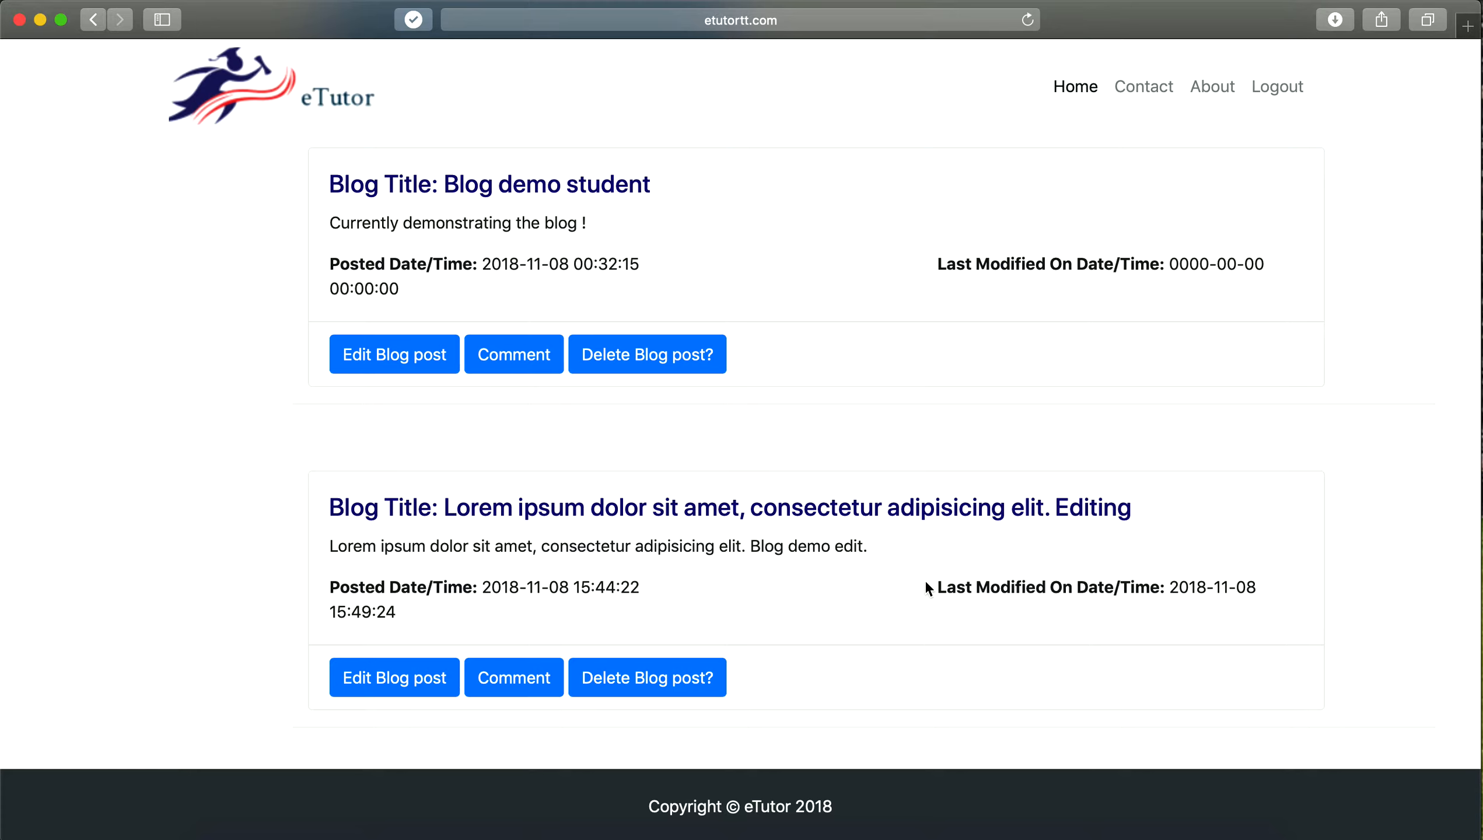
{"action": "left_click_drag", "start_coordinate": [935, 587], "coordinate": [941, 619]}
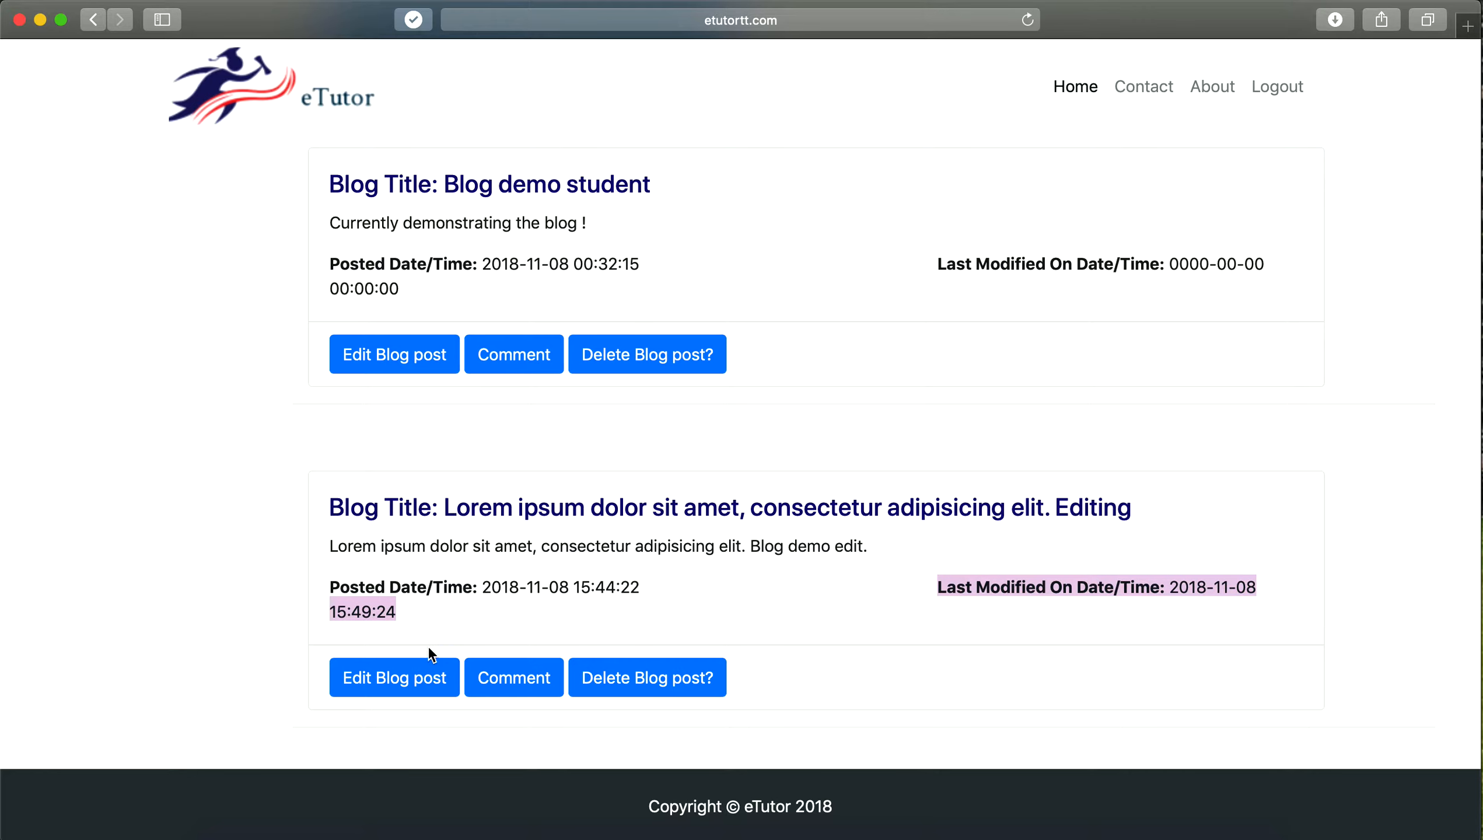
- Try to save the Lorem ipsum post with an empty title and empty text, and return to the blog
{"action": "left_click", "coordinate": [394, 689]}
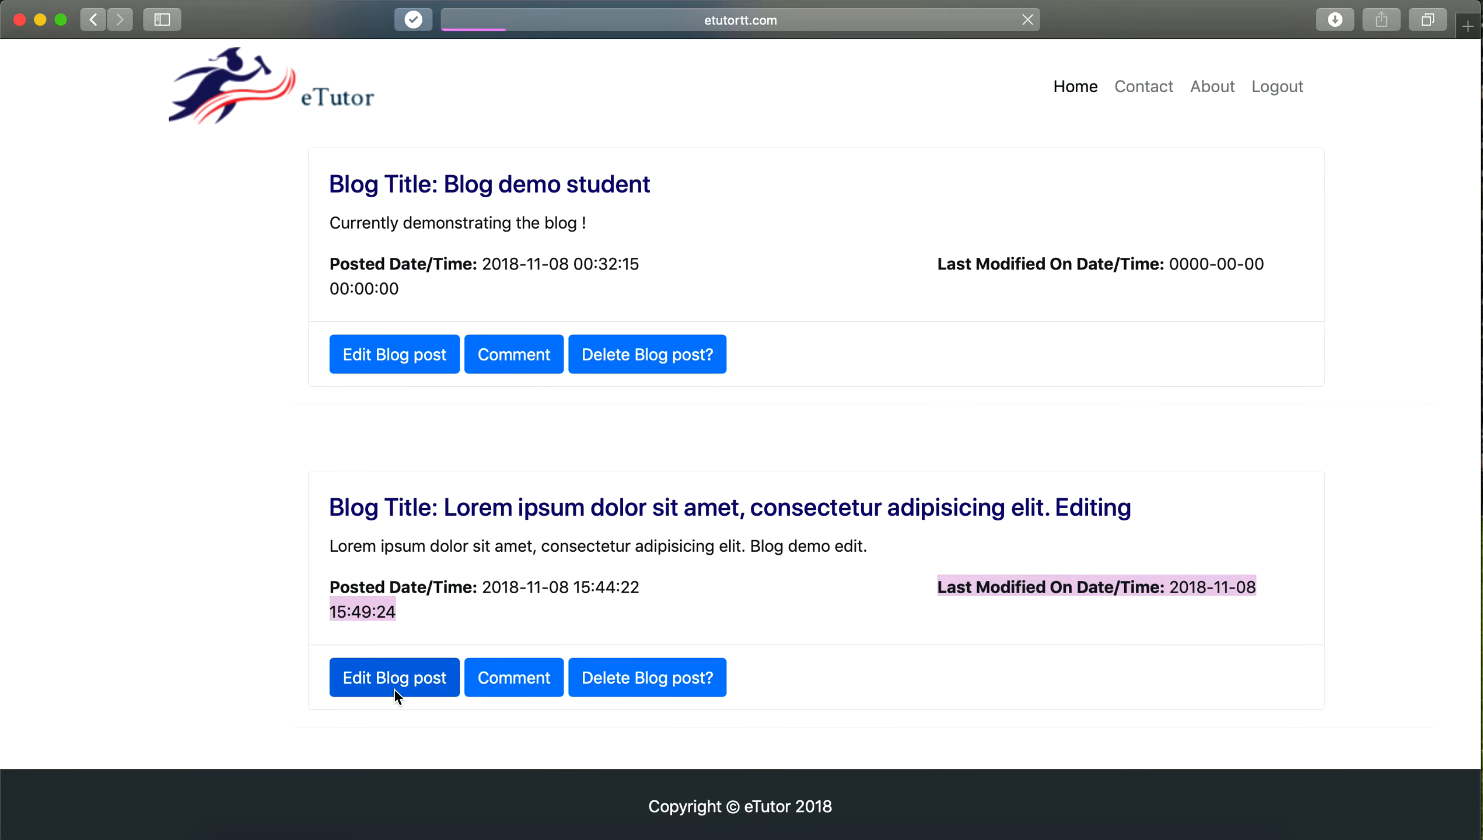
{"action": "left_click", "coordinate": [802, 629]}
{"action": "left_click_drag", "start_coordinate": [802, 629], "coordinate": [291, 621]}
{"action": "key", "text": "BackSpace"}
{"action": "triple_click", "coordinate": [364, 693]}
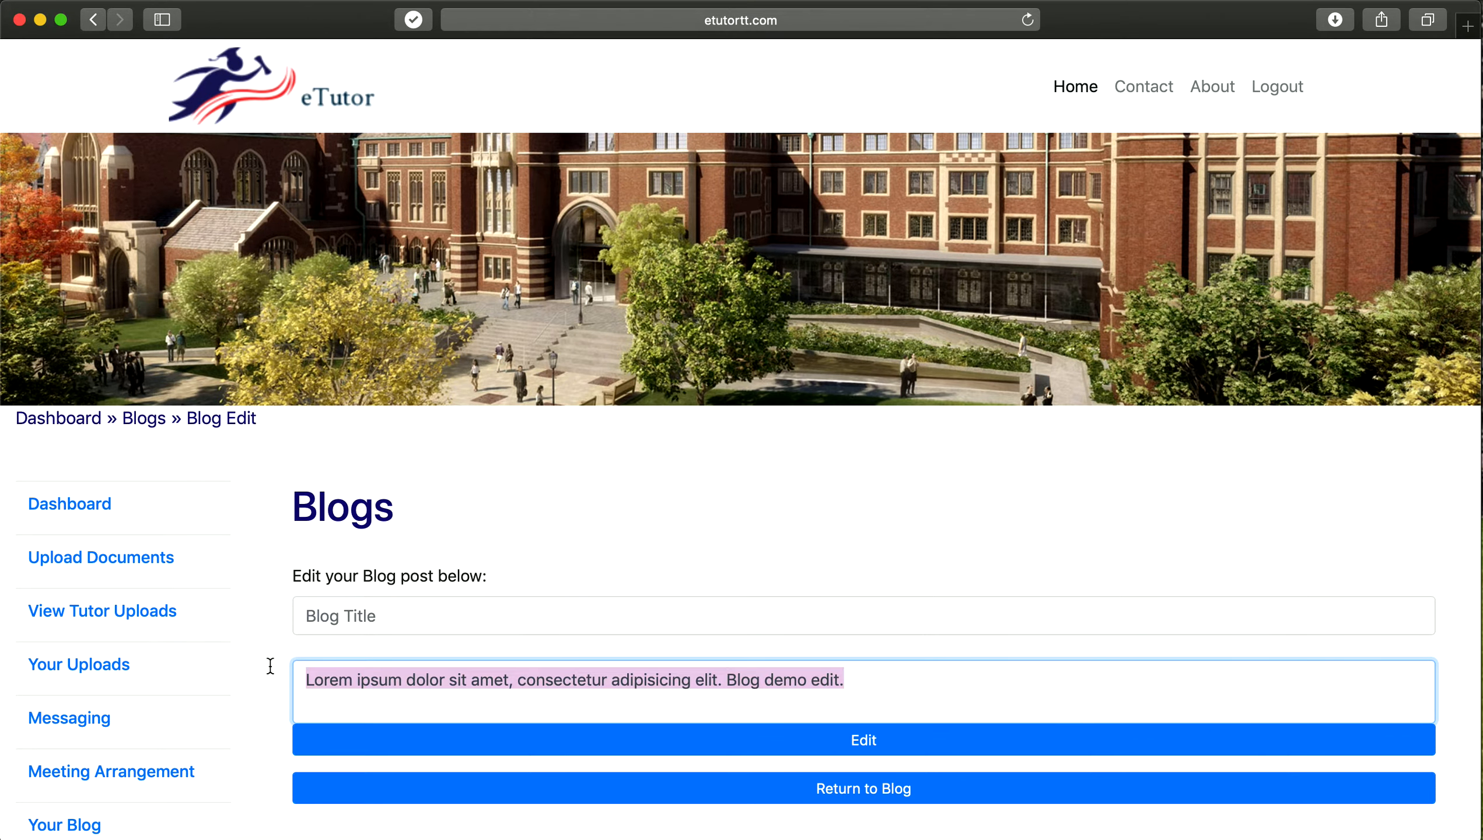
{"action": "key", "text": "BackSpace"}
{"action": "left_click", "coordinate": [484, 747]}
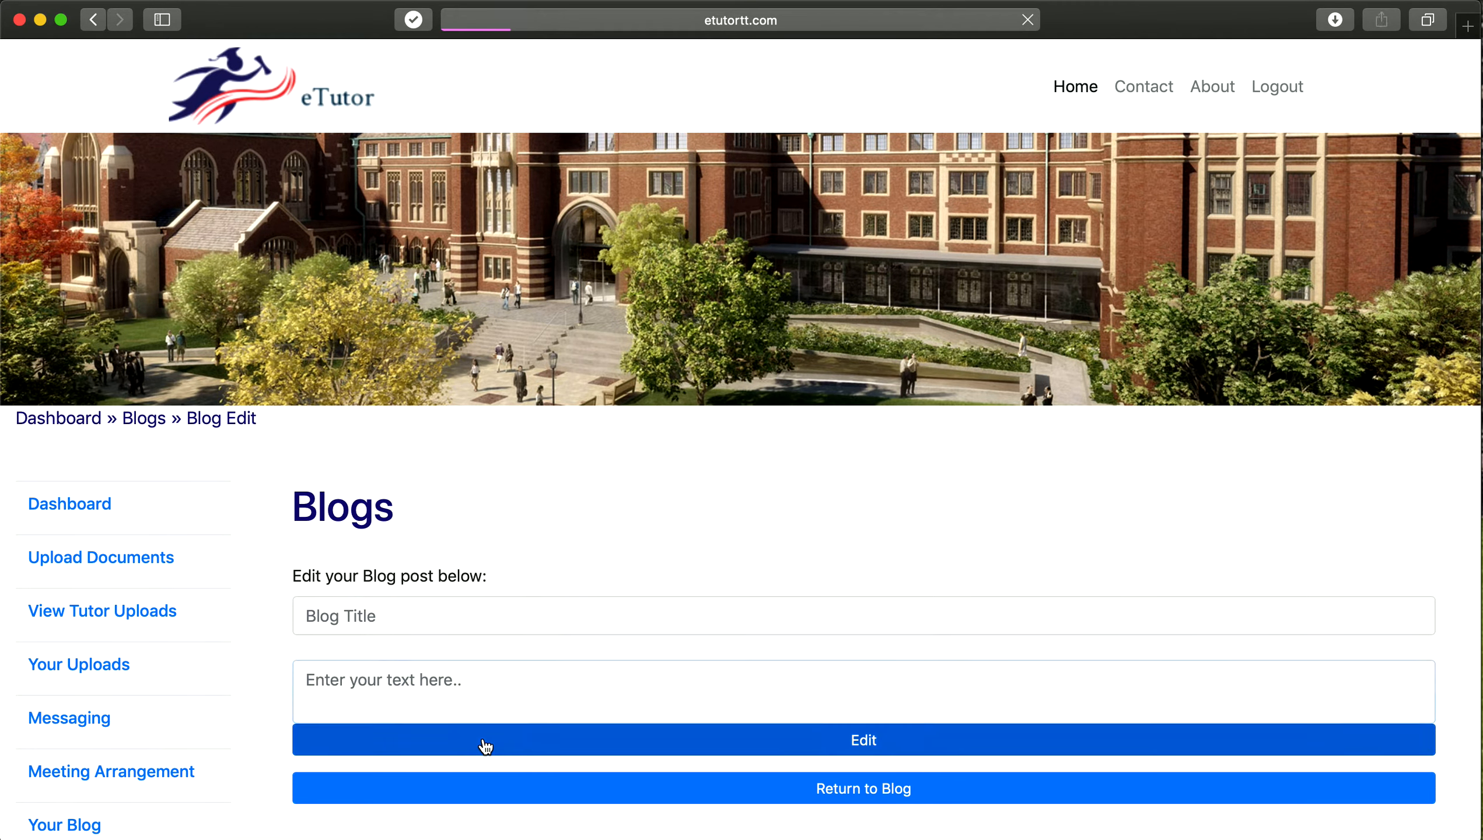
{"action": "left_click_drag", "start_coordinate": [321, 586], "coordinate": [372, 627]}
{"action": "left_click", "coordinate": [679, 611]}
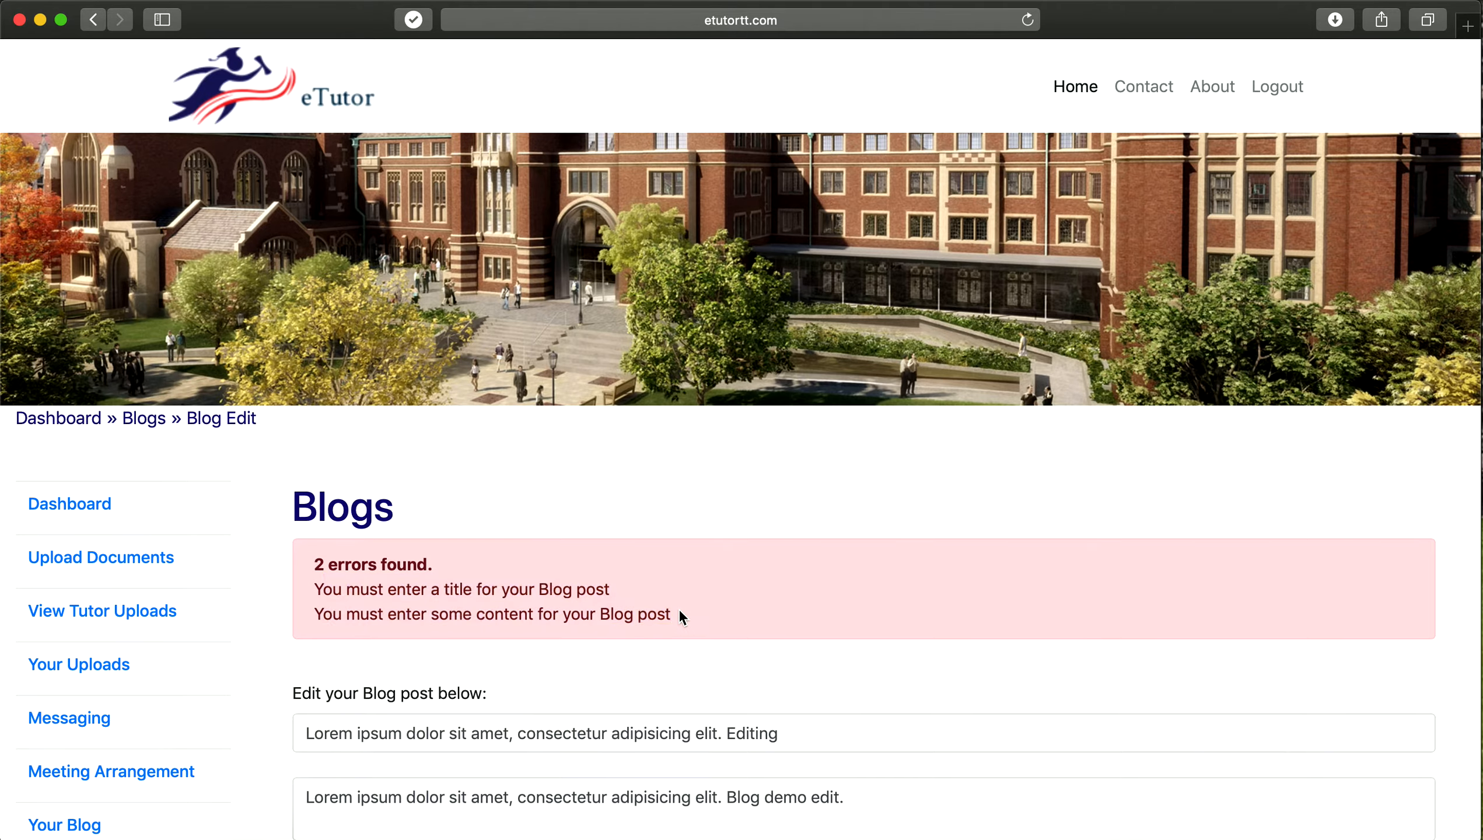
{"action": "scroll", "coordinate": [679, 612], "scroll_direction": "down", "scroll_amount": 5}
{"action": "left_click", "coordinate": [844, 694]}
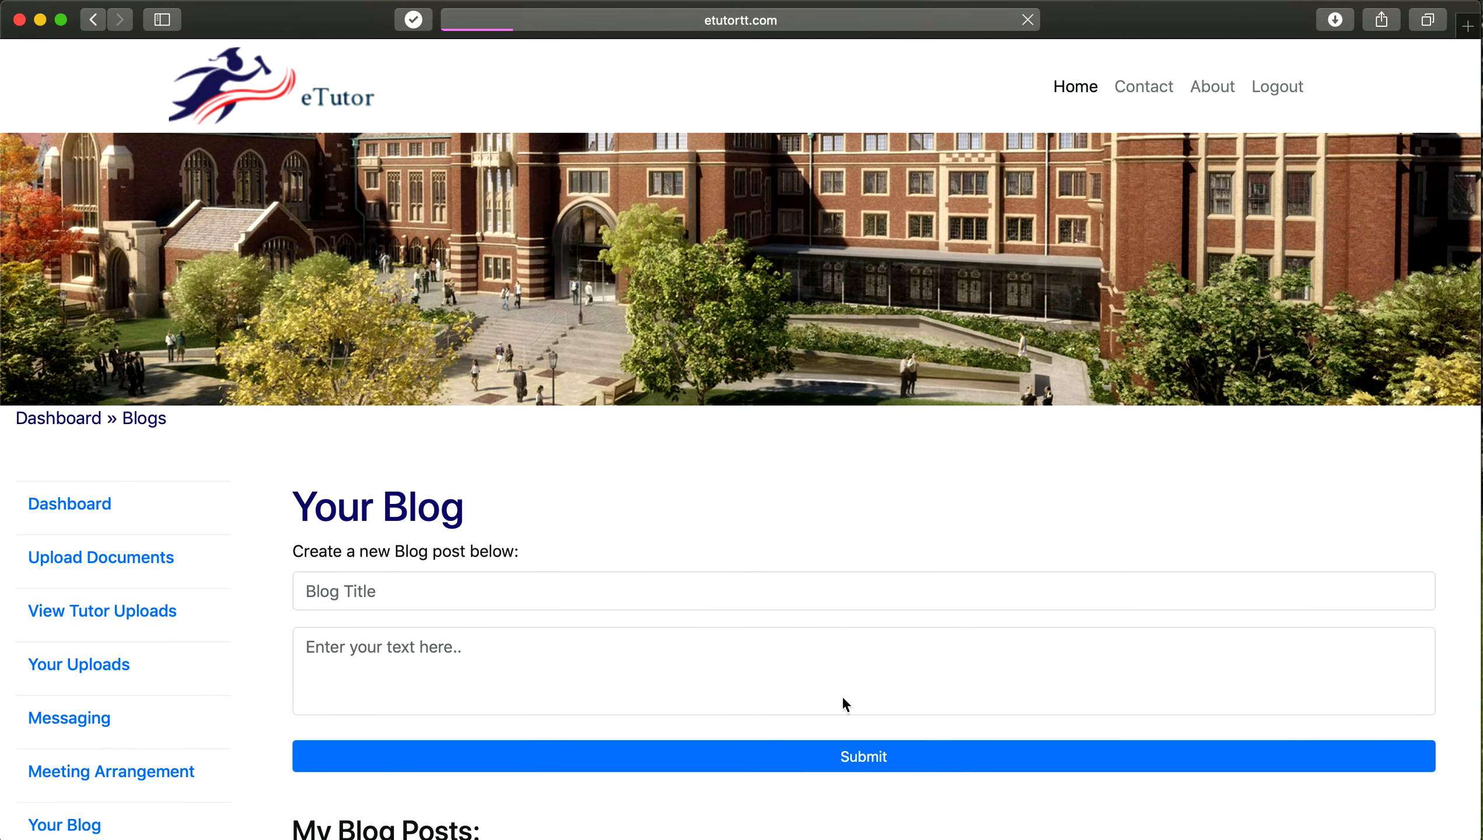
- View the comments on the "First Post!" blog post and go back to the blog page
{"action": "scroll", "coordinate": [842, 696], "scroll_direction": "down", "scroll_amount": 10}
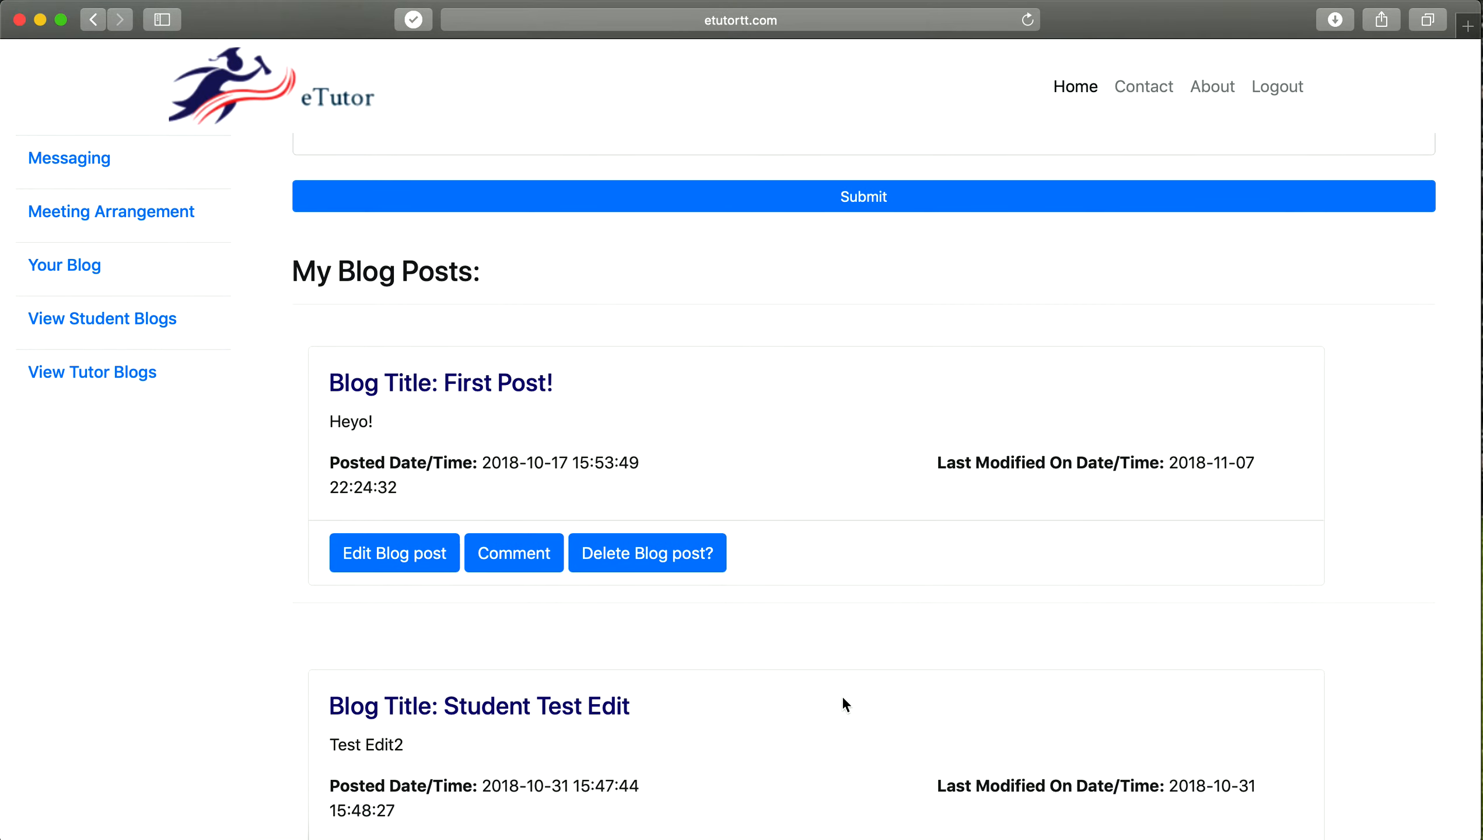
{"action": "scroll", "coordinate": [842, 695], "scroll_direction": "down", "scroll_amount": 5}
{"action": "scroll", "coordinate": [842, 696], "scroll_direction": "up", "scroll_amount": 5}
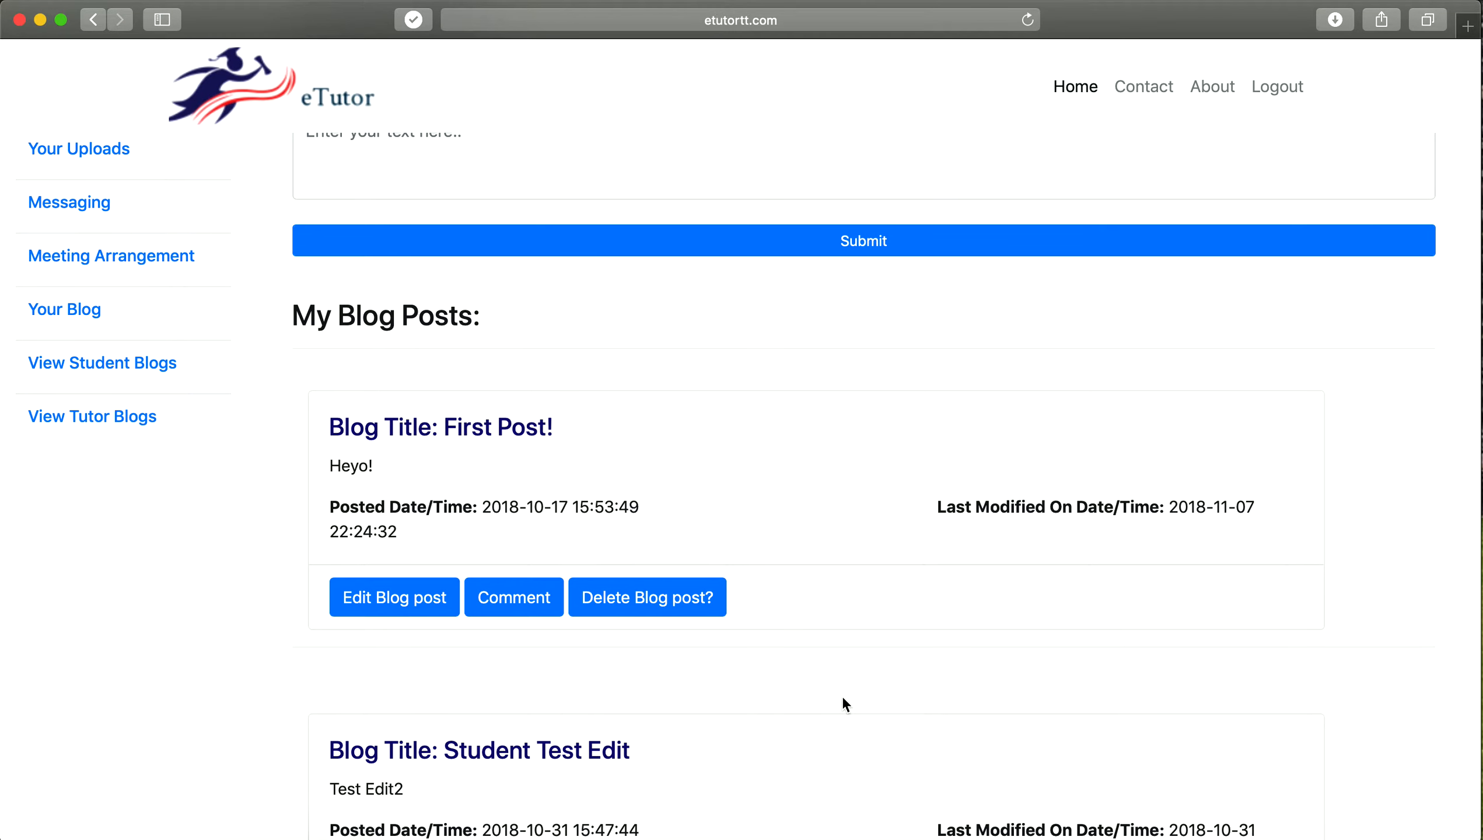
{"action": "left_click", "coordinate": [540, 604]}
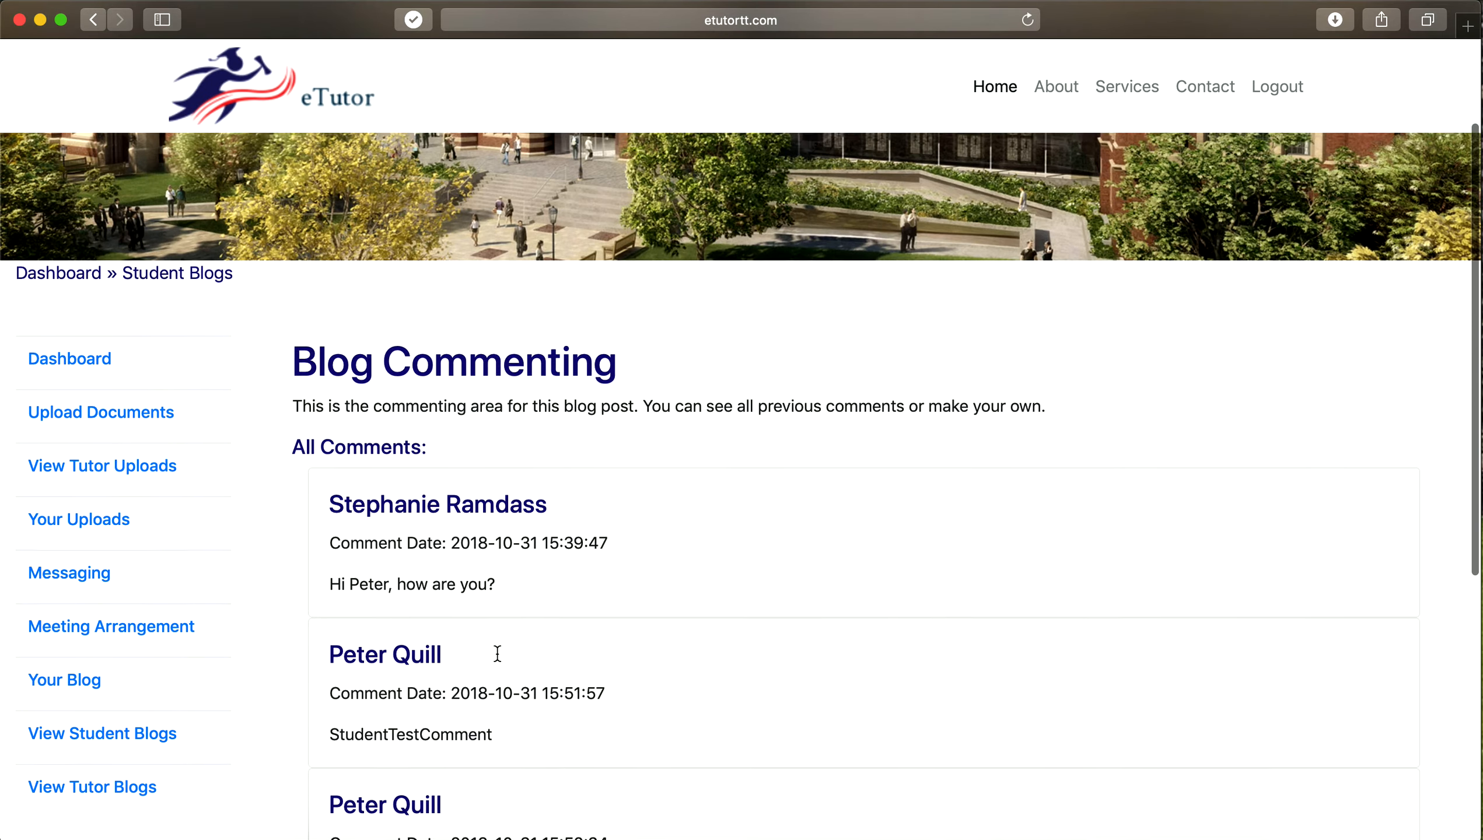
{"action": "left_click", "coordinate": [95, 23]}
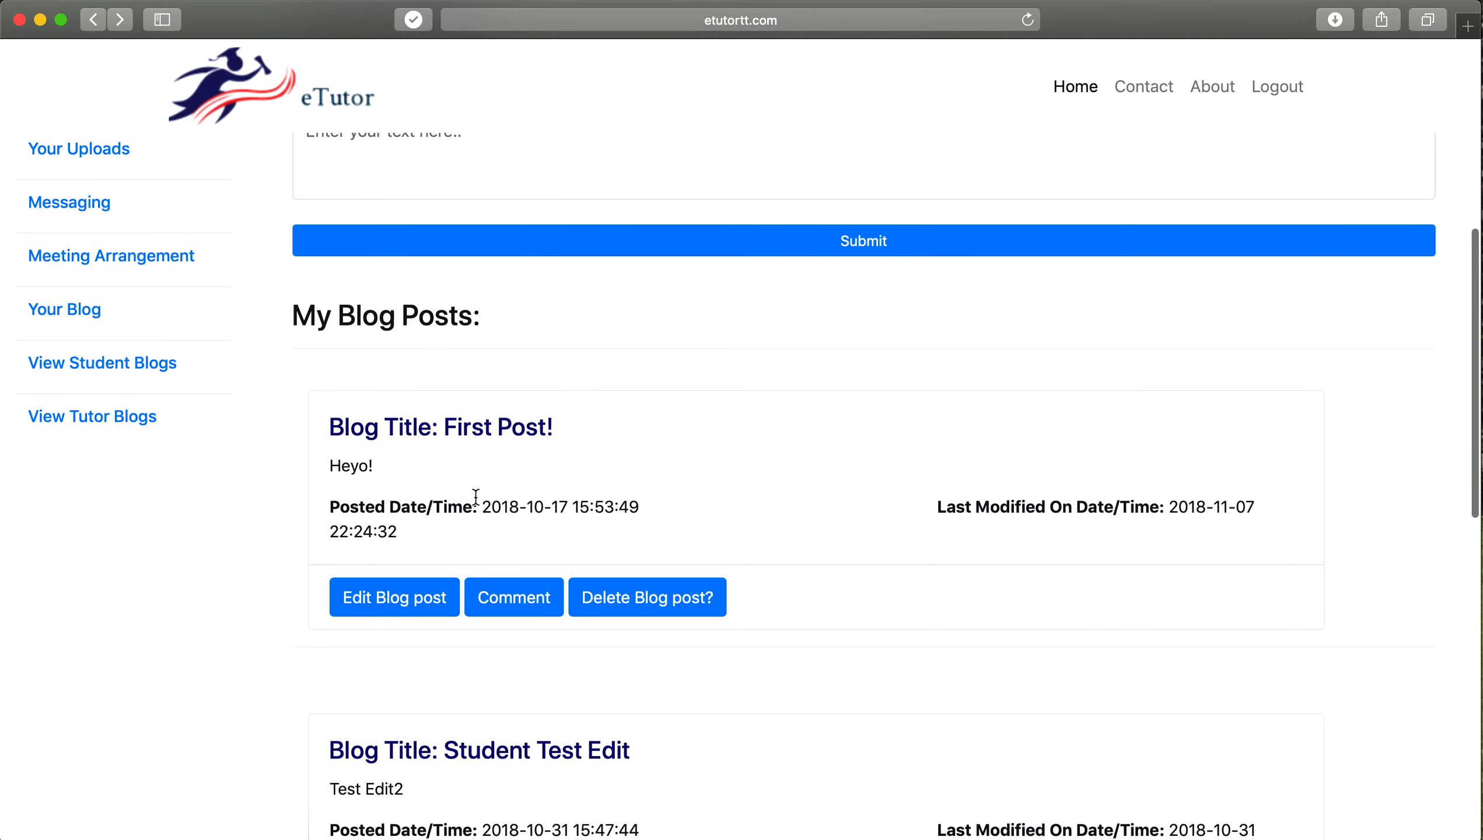
- Try to delete the "First Post!" blog post, confirming the permanent deletion, and check the list of own posts
{"action": "left_click", "coordinate": [685, 609]}
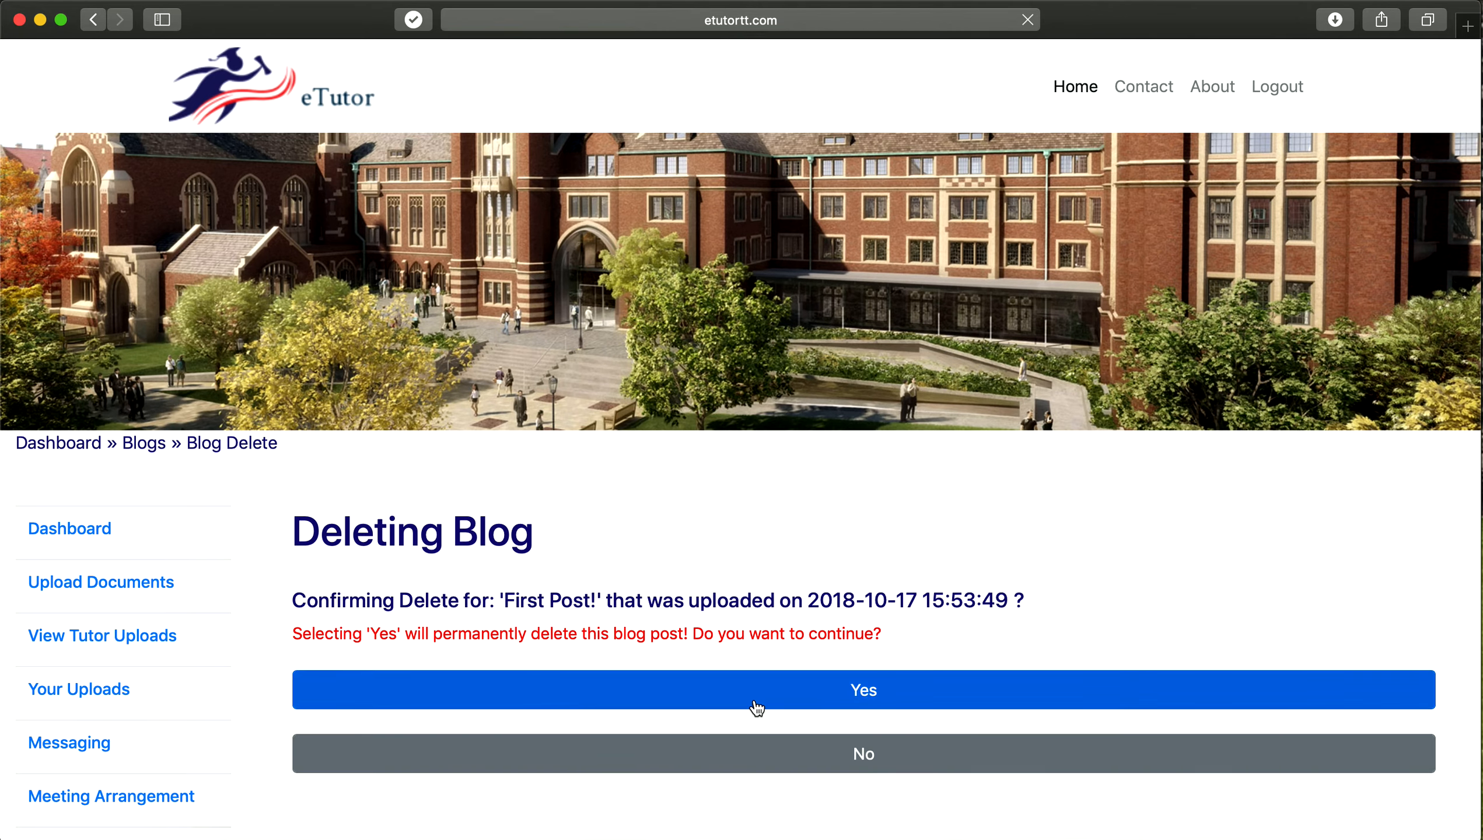
{"action": "left_click", "coordinate": [756, 705]}
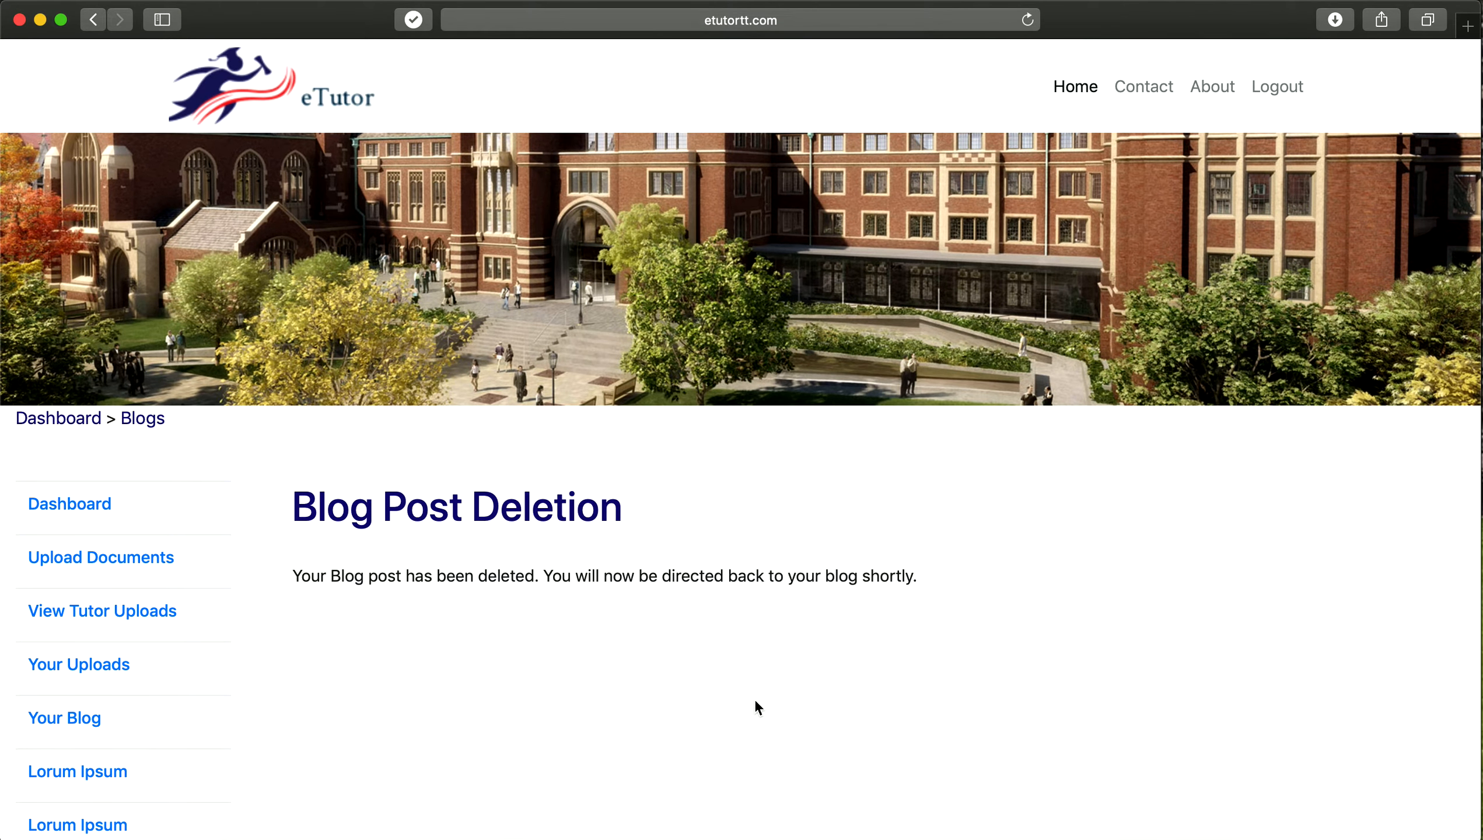
{"action": "scroll", "coordinate": [683, 615], "scroll_direction": "down", "scroll_amount": 6}
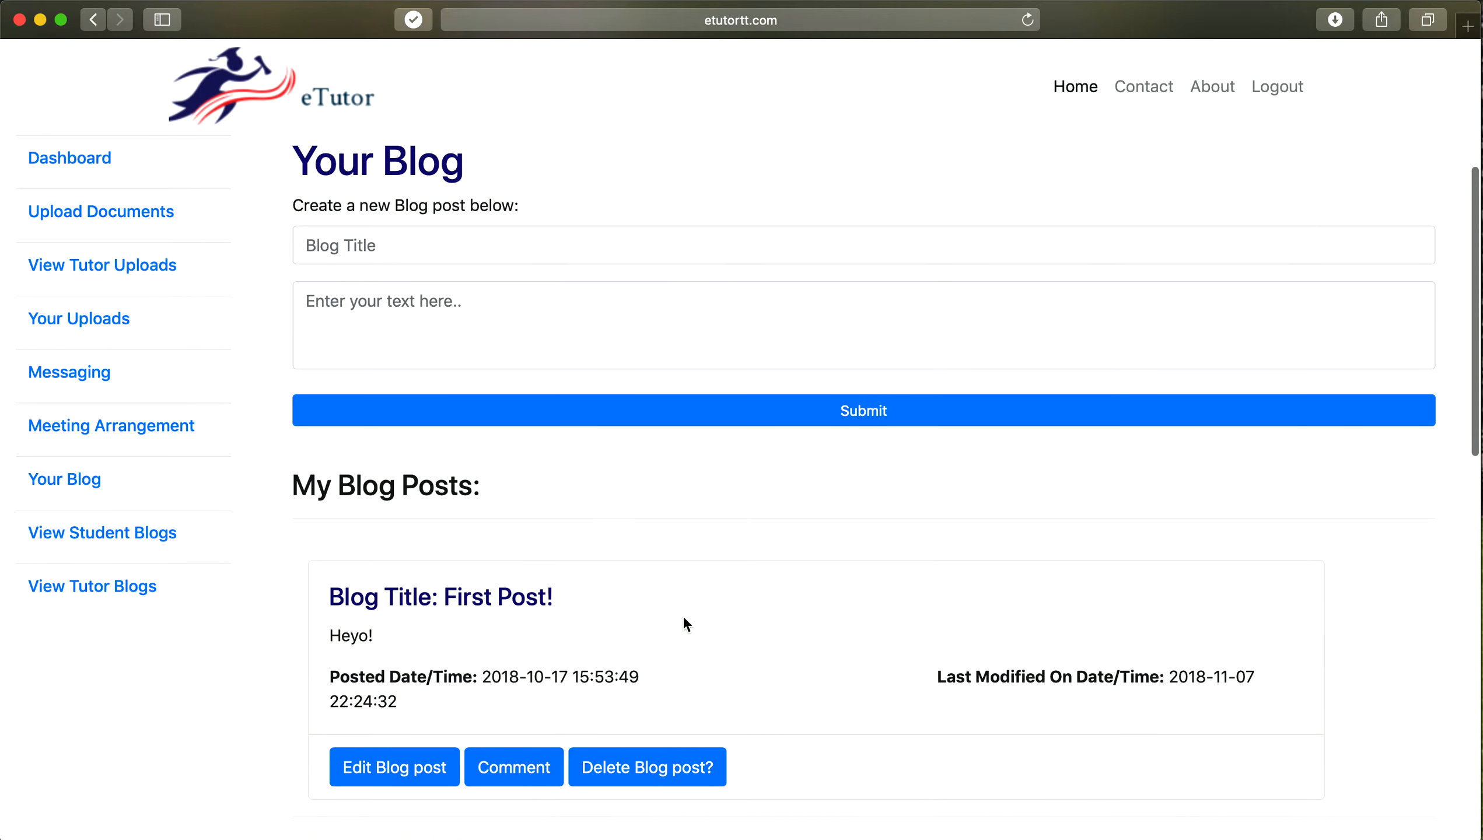
- Review the "First Post!" entry under My Blog Posts, highlighting its title, text and dates
{"action": "scroll", "coordinate": [623, 653], "scroll_direction": "down", "scroll_amount": 3}
{"action": "left_click_drag", "start_coordinate": [573, 695], "coordinate": [420, 414]}
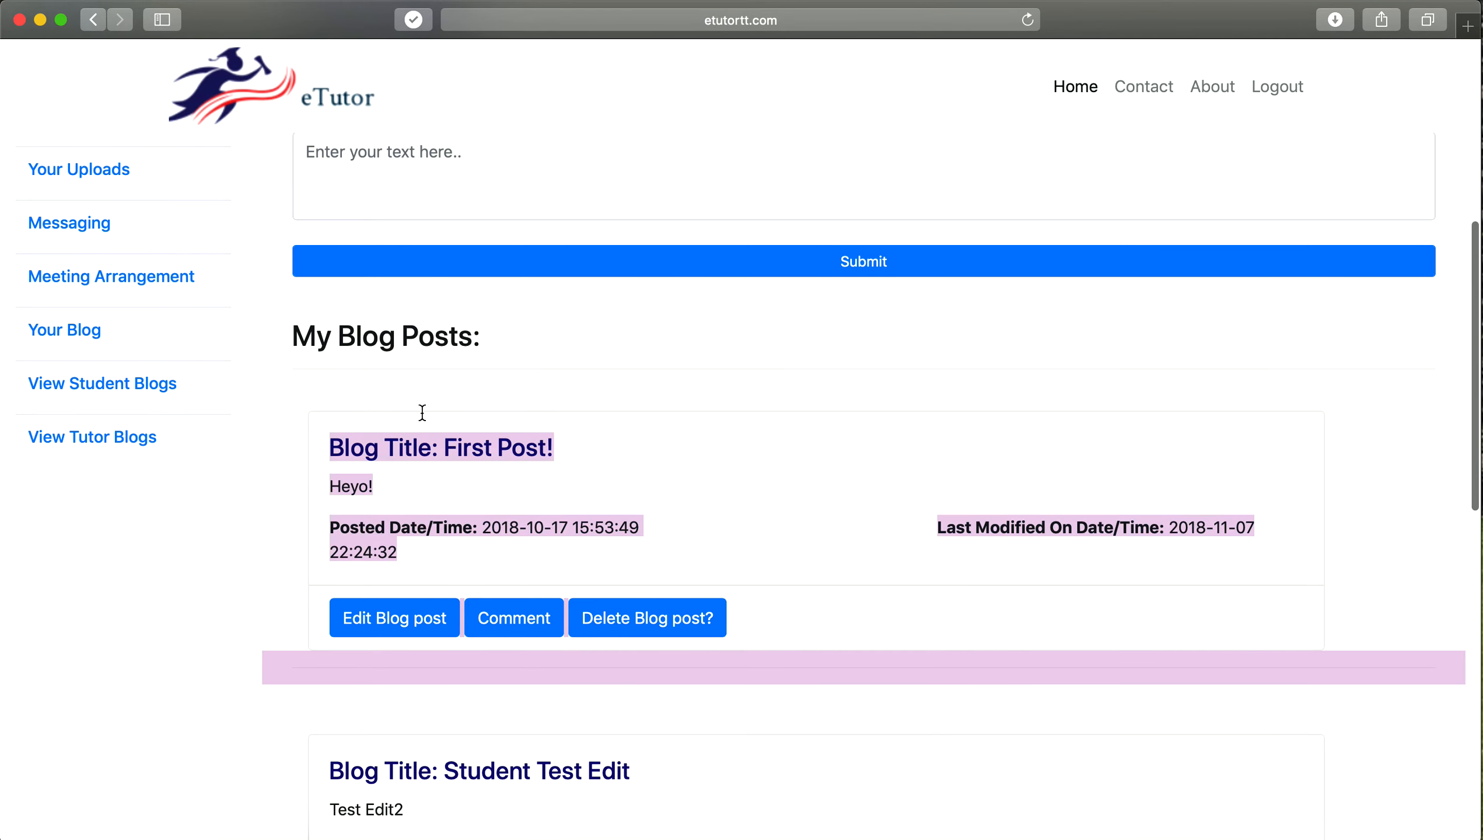
{"action": "left_click", "coordinate": [422, 413]}
- View the comments on the edited Lorem ipsum blog post and return to the blog page
{"action": "scroll", "coordinate": [422, 412], "scroll_direction": "down", "scroll_amount": 10}
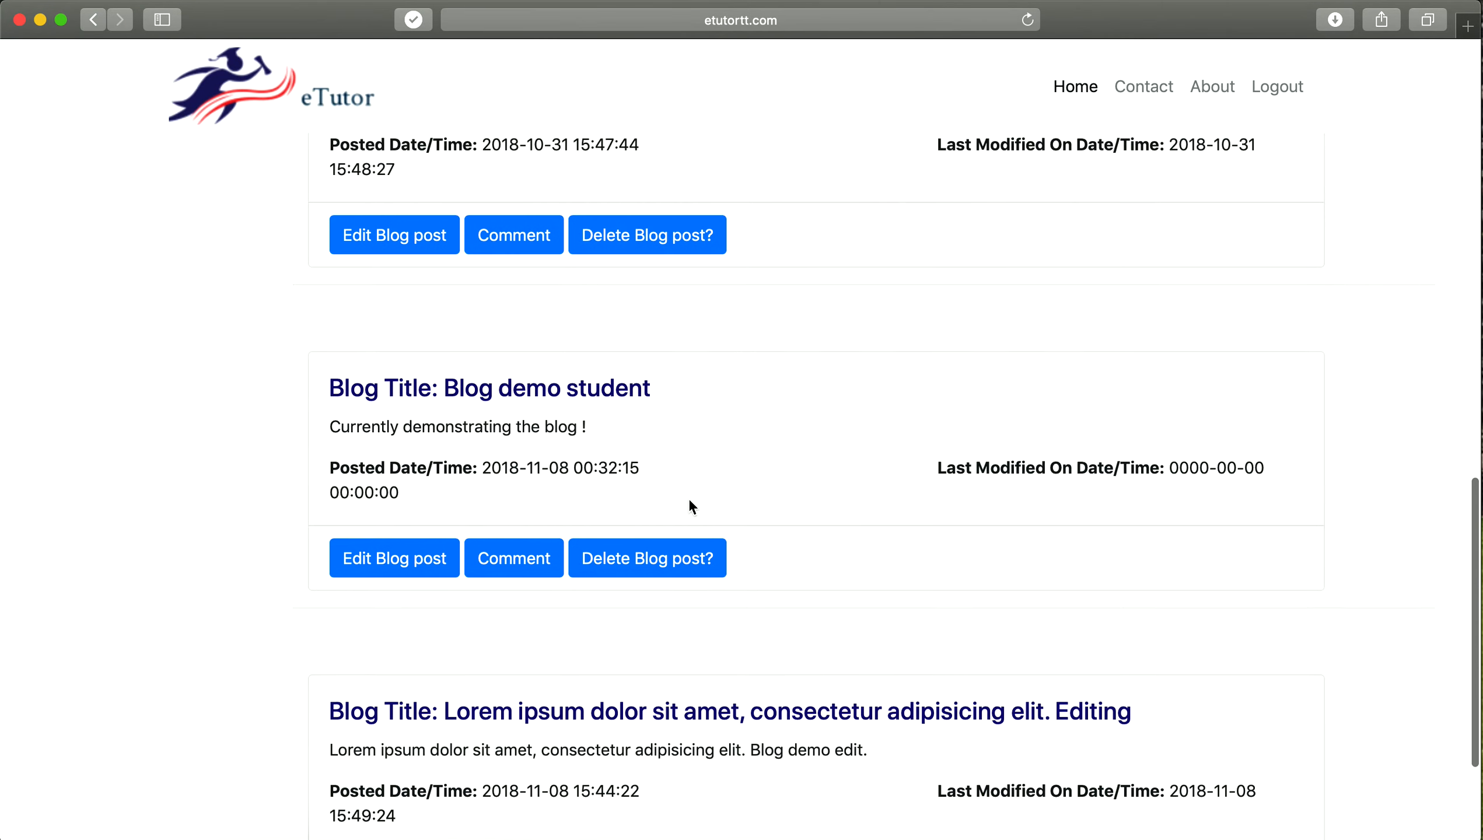
{"action": "scroll", "coordinate": [688, 498], "scroll_direction": "down", "scroll_amount": 3}
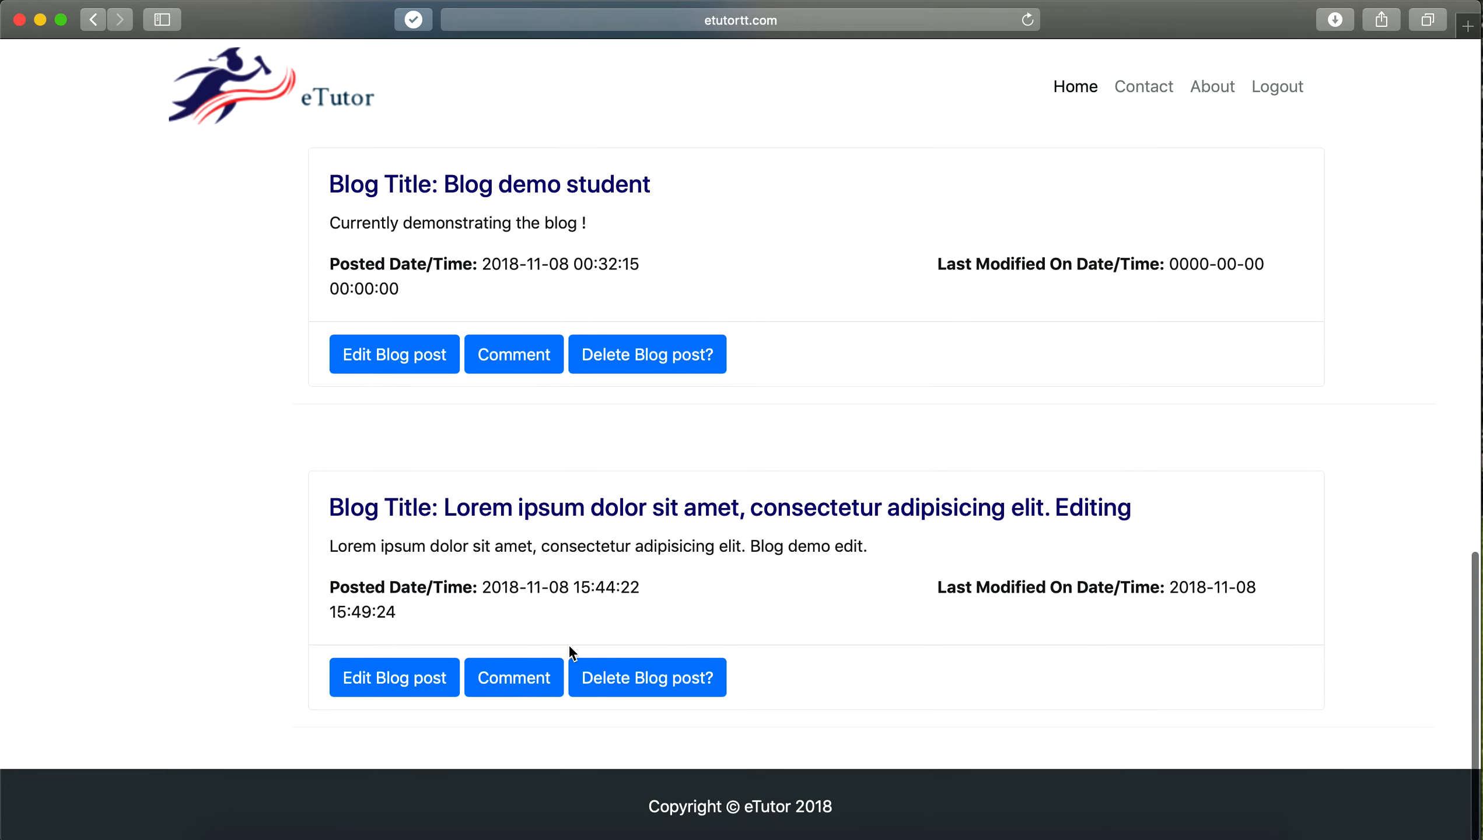
{"action": "left_click", "coordinate": [540, 667]}
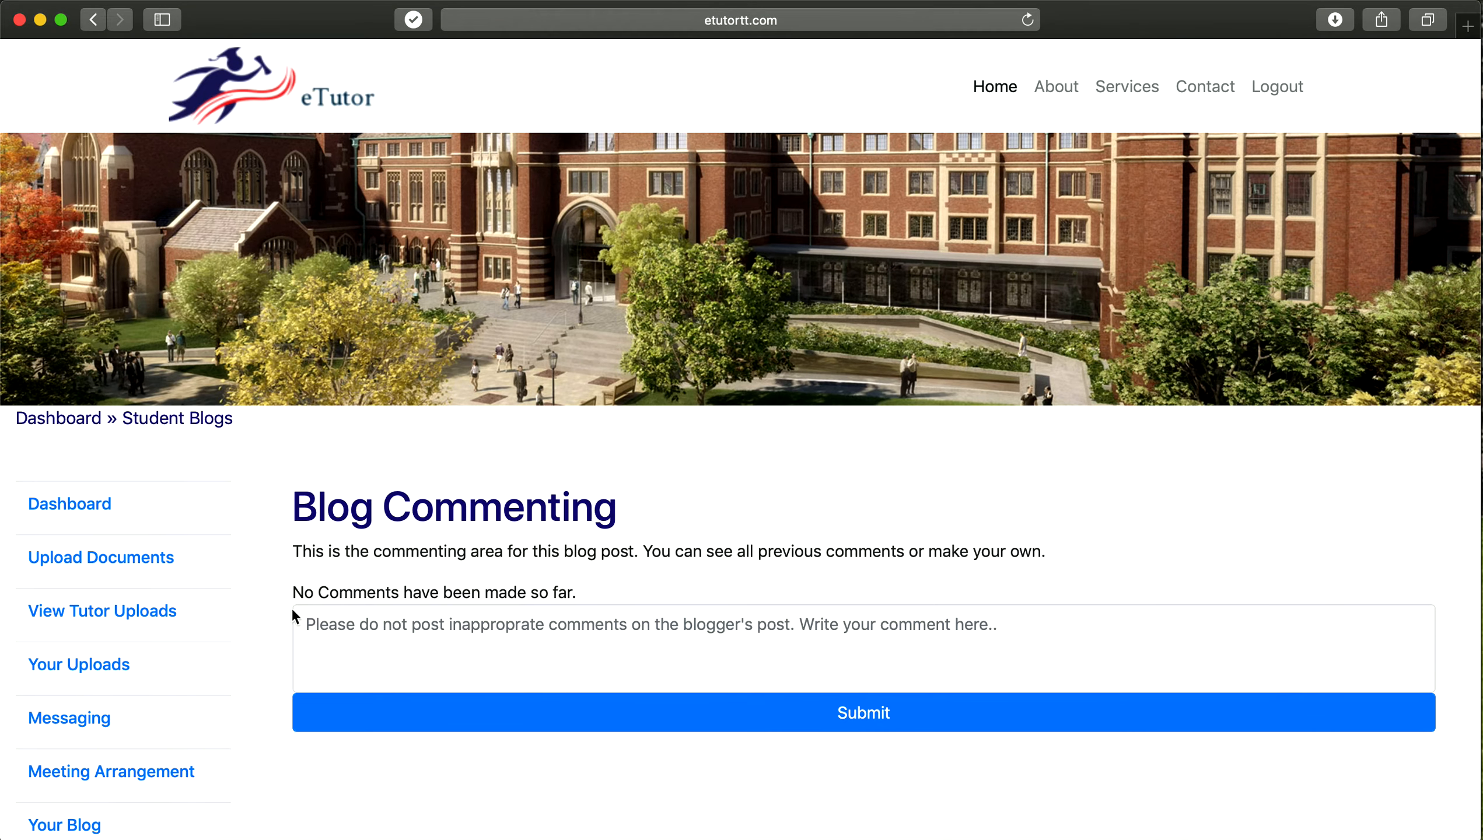
{"action": "left_click", "coordinate": [93, 20]}
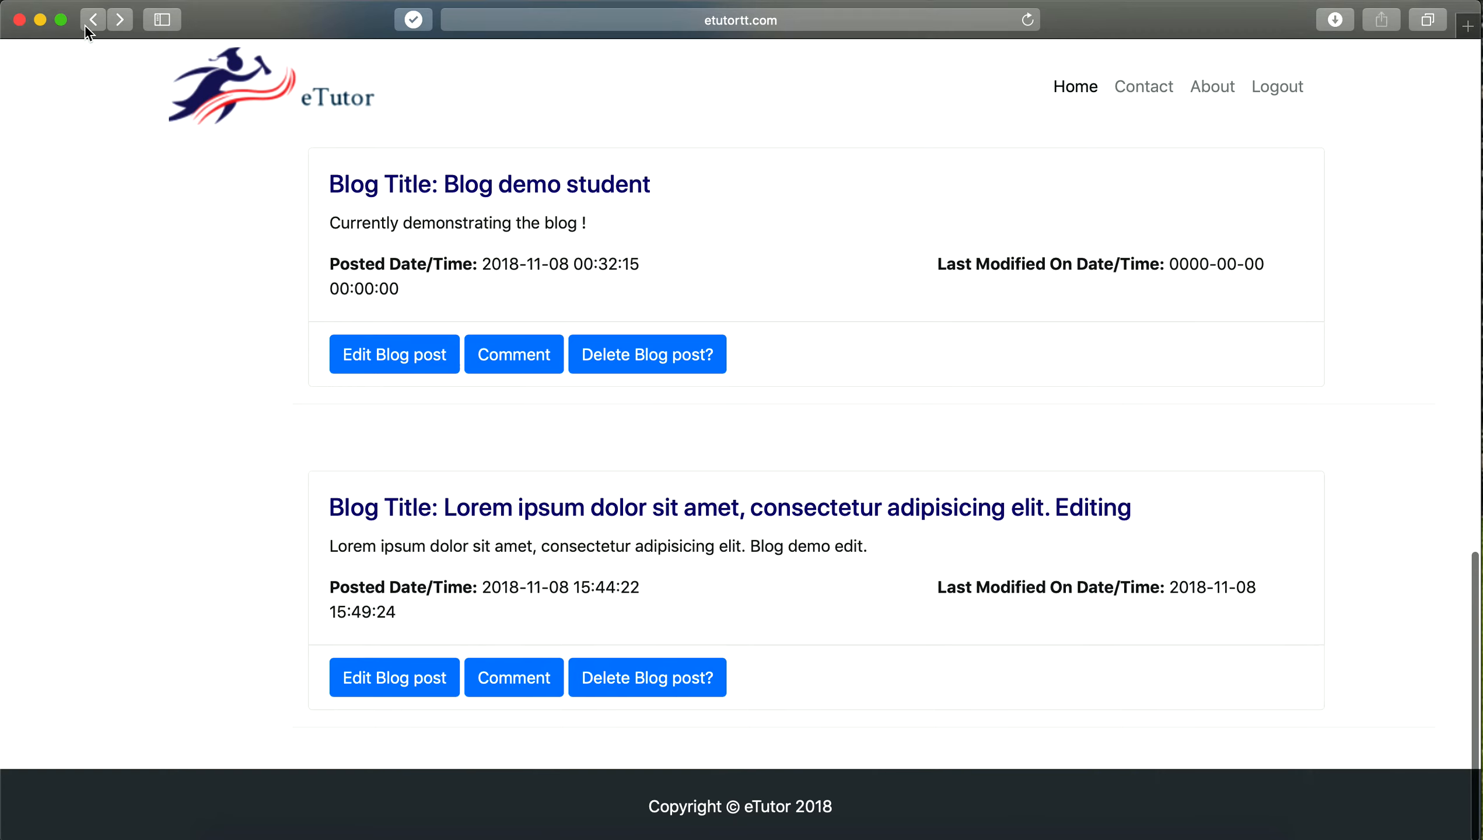
- Delete the edited Lorem ipsum blog post, confirming the permanent deletion, and check the remaining posts in the blog
{"action": "left_click", "coordinate": [657, 684]}
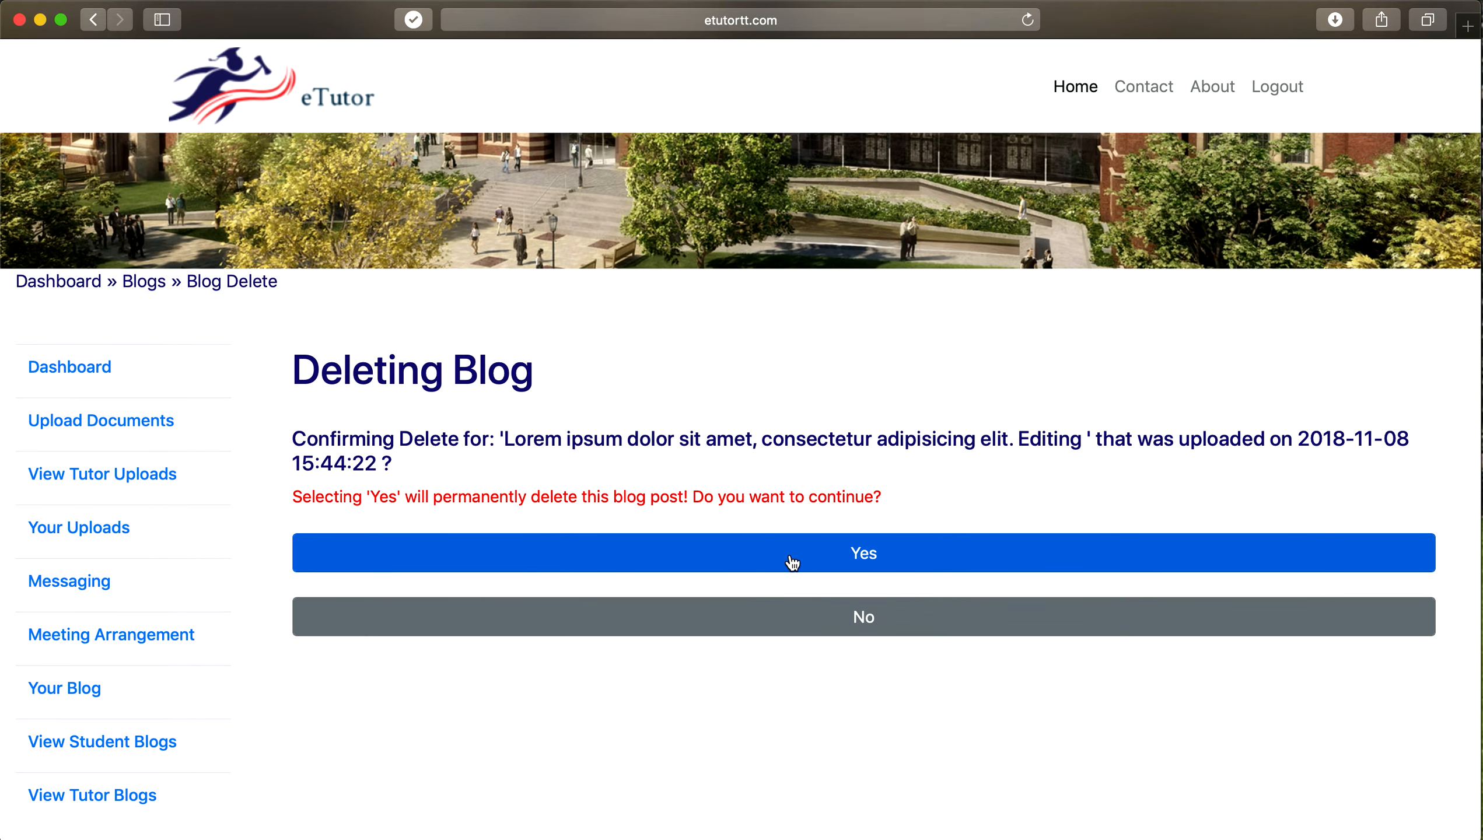
{"action": "left_click", "coordinate": [790, 556]}
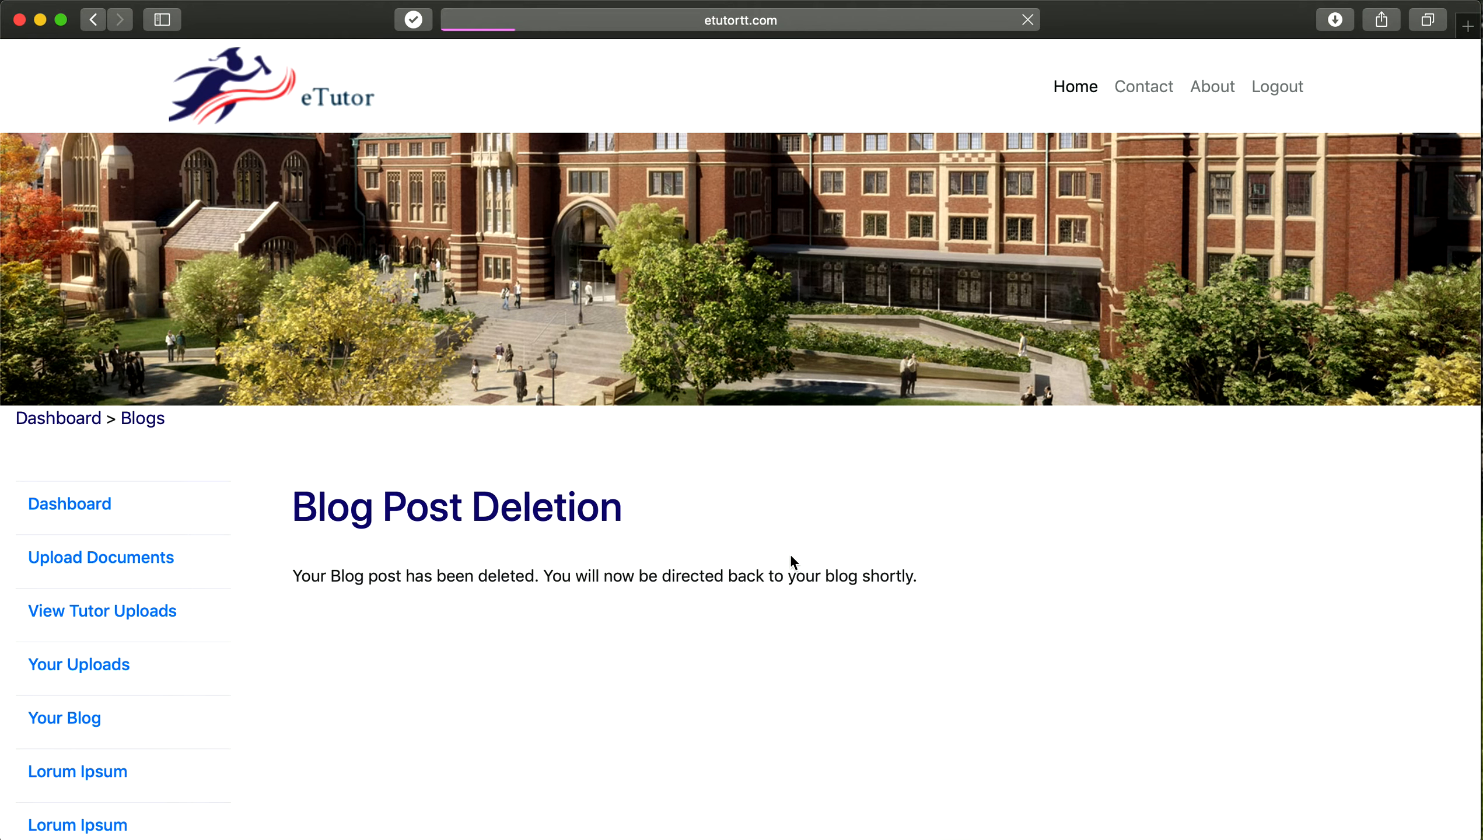
{"action": "left_click_drag", "start_coordinate": [296, 576], "coordinate": [641, 578]}
{"action": "scroll", "coordinate": [671, 635], "scroll_direction": "down", "scroll_amount": 15}
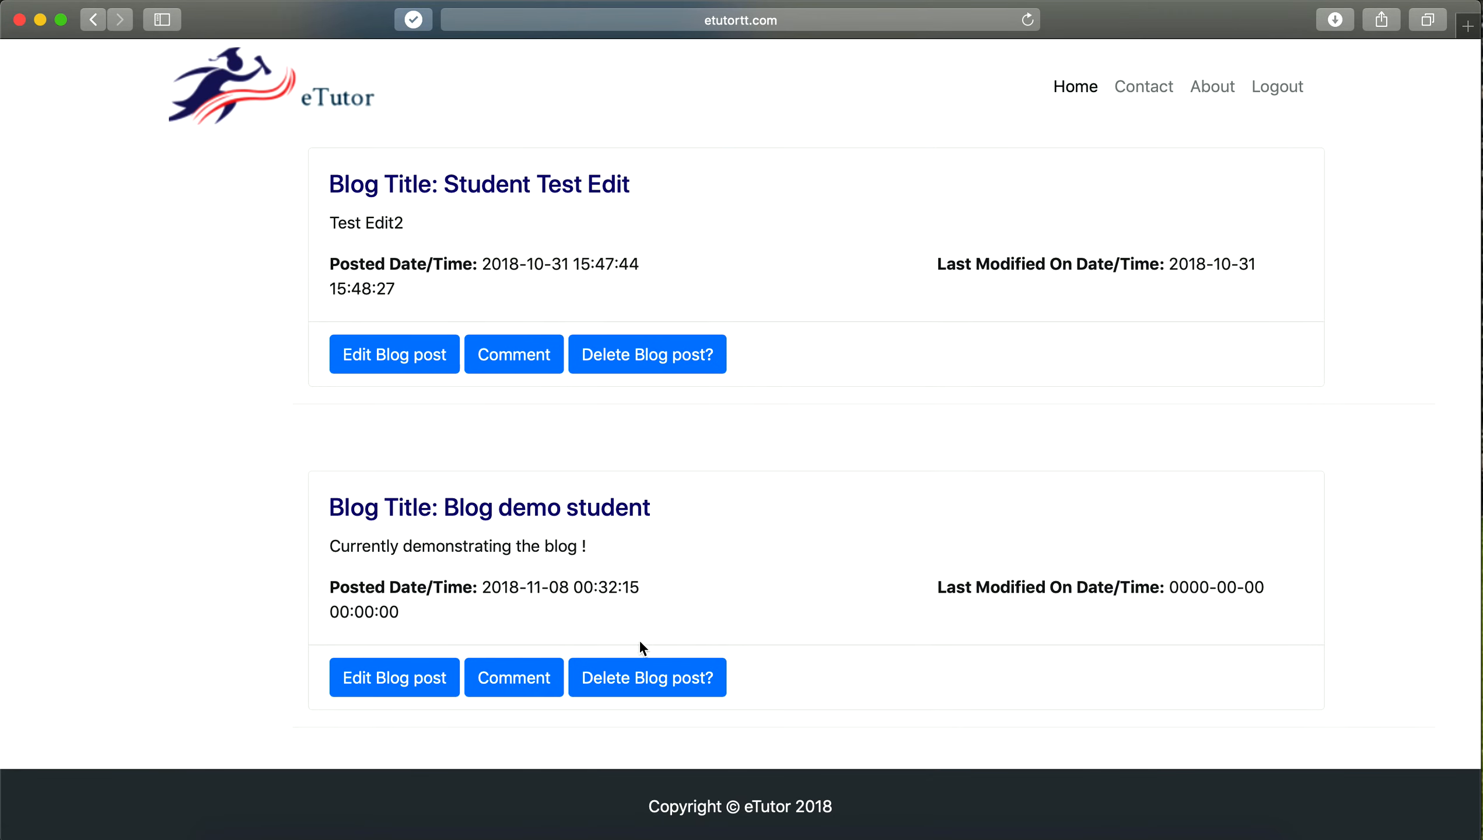
{"action": "scroll", "coordinate": [640, 801], "scroll_direction": "up", "scroll_amount": 10}
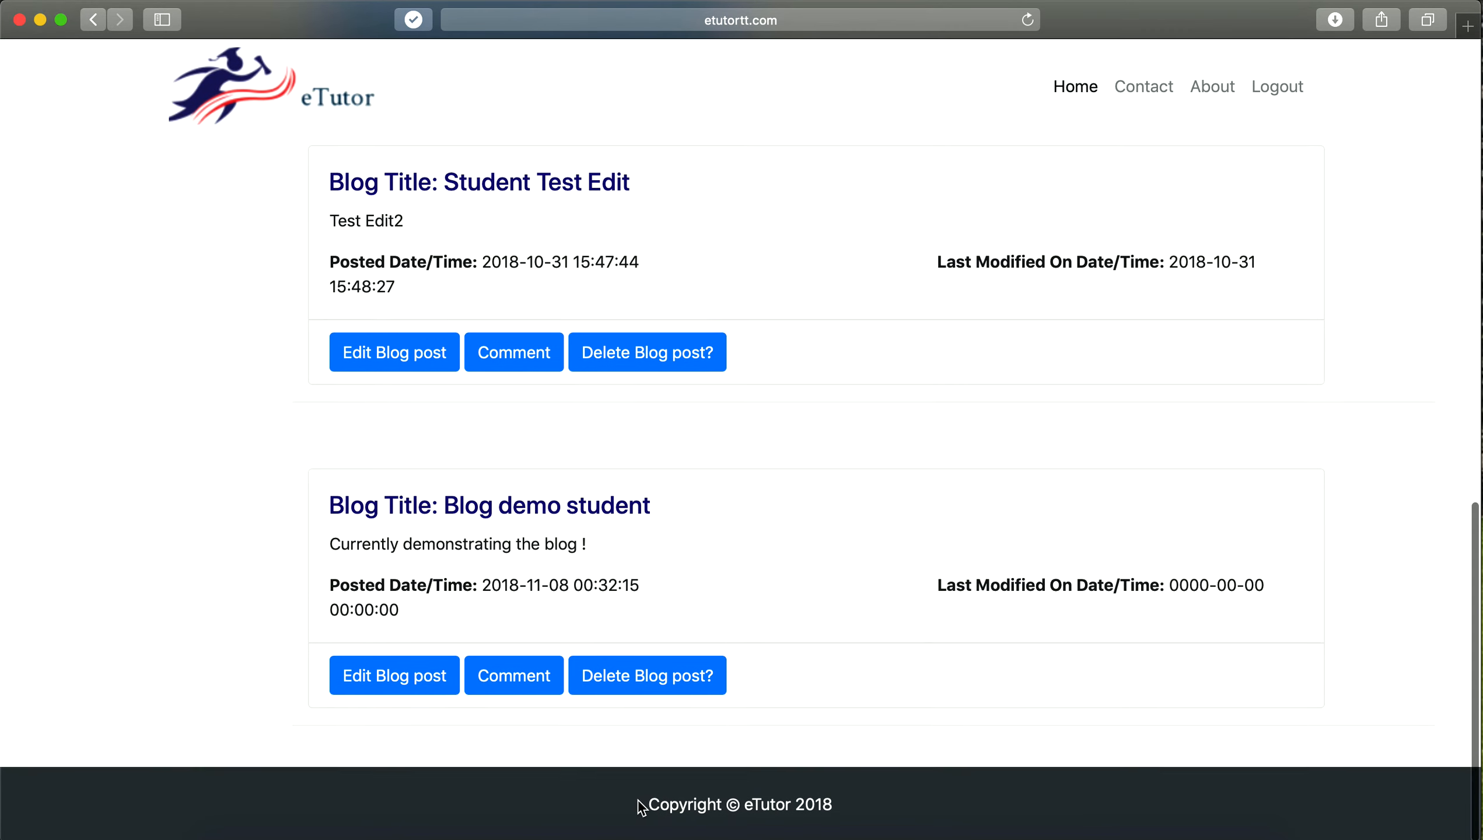
{"action": "scroll", "coordinate": [640, 805], "scroll_direction": "down", "scroll_amount": 10}
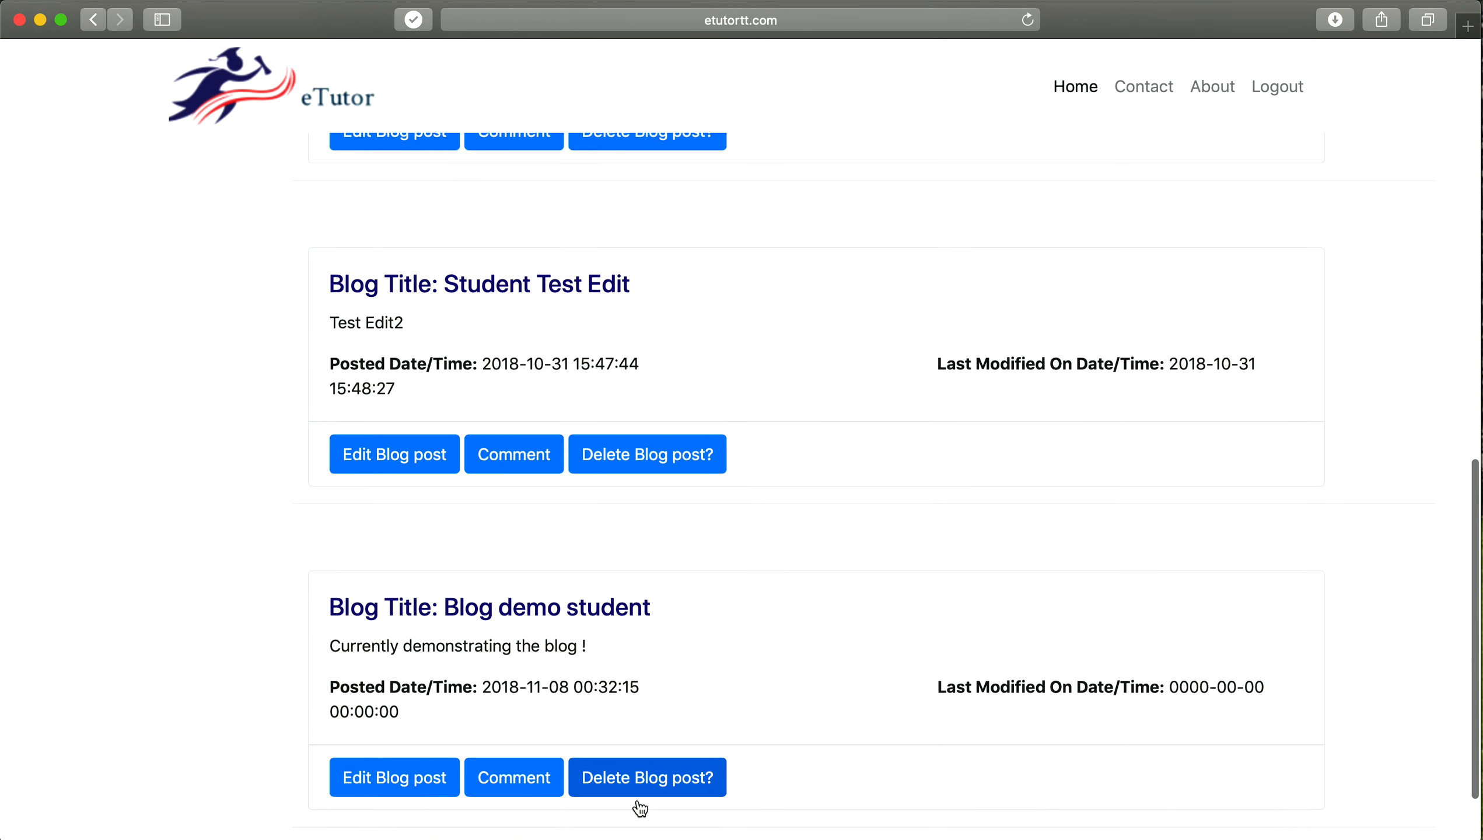